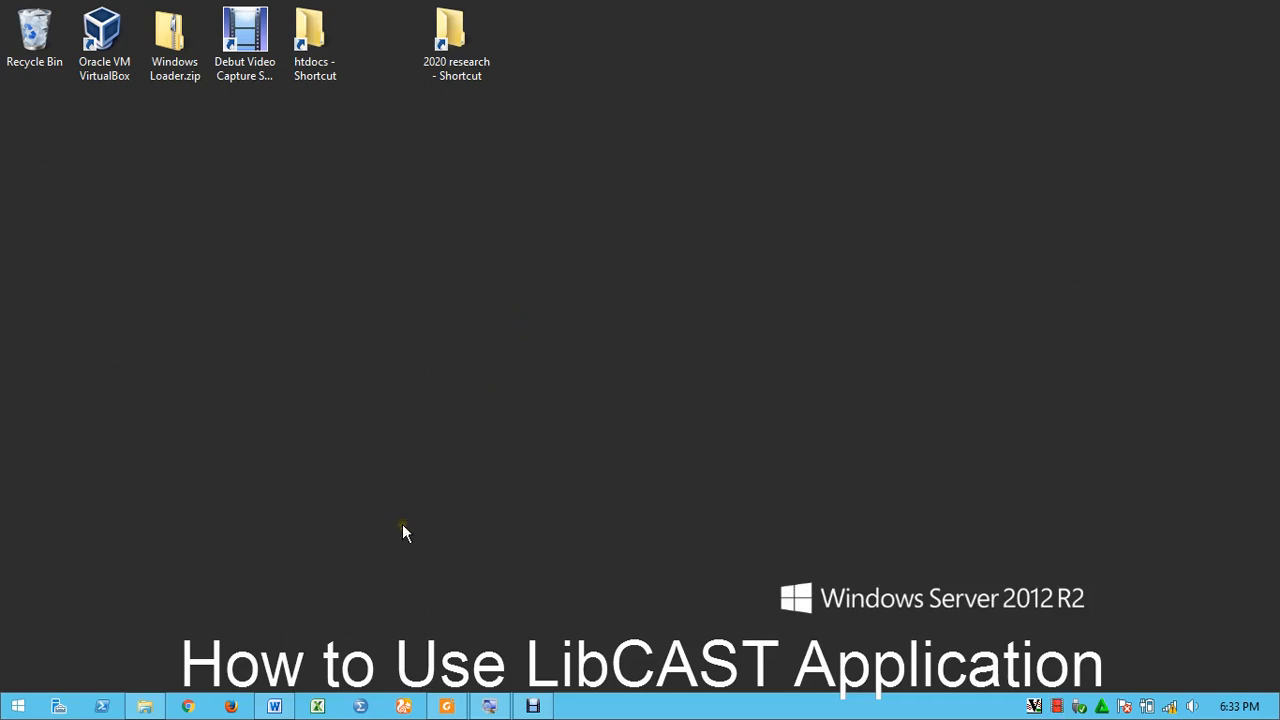
Launch Chrome and dismiss the developer-mode extensions warning
click(193, 708)
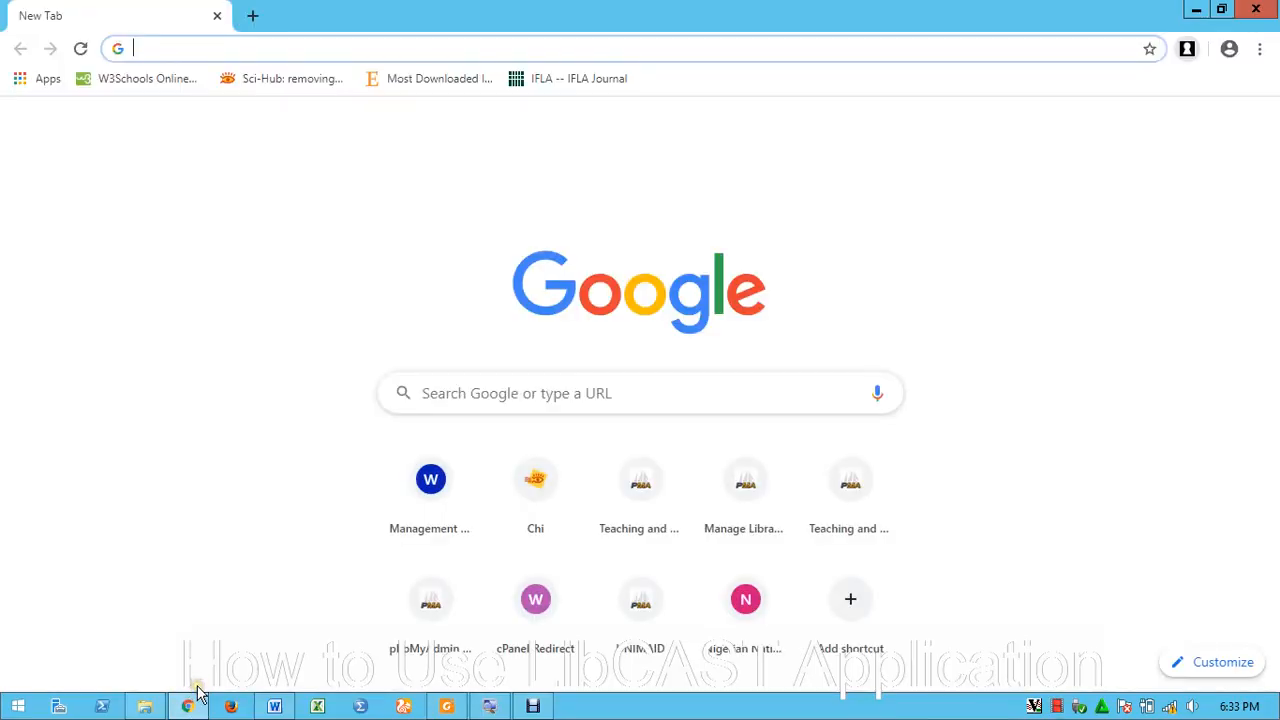
click(446, 48)
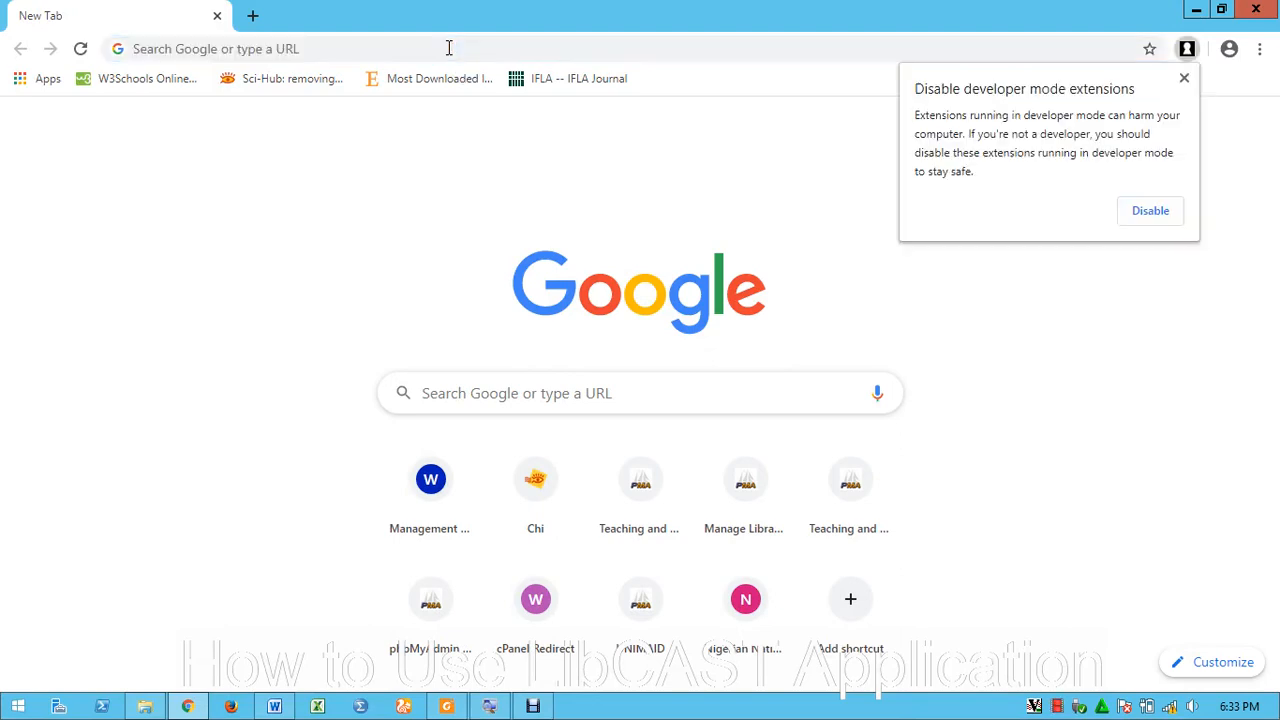
click(1181, 79)
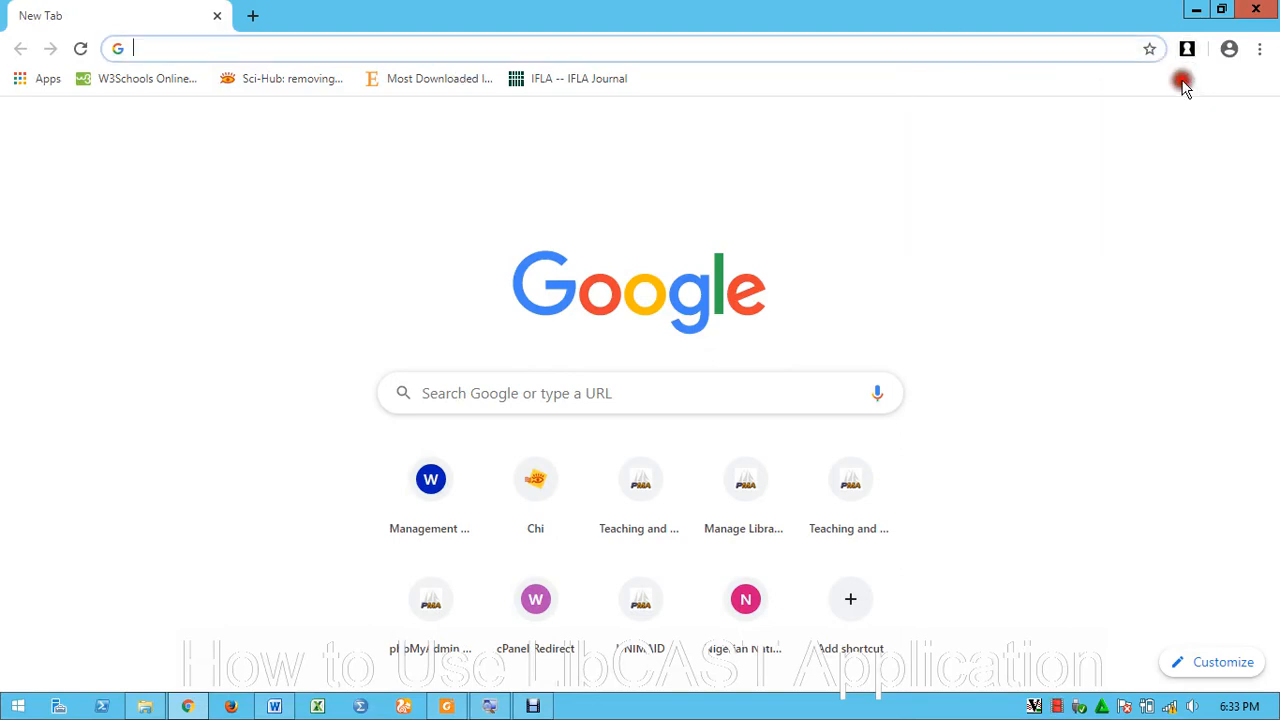
Go to localhost/libcast/ in the address bar
click(521, 43)
text(localhost)
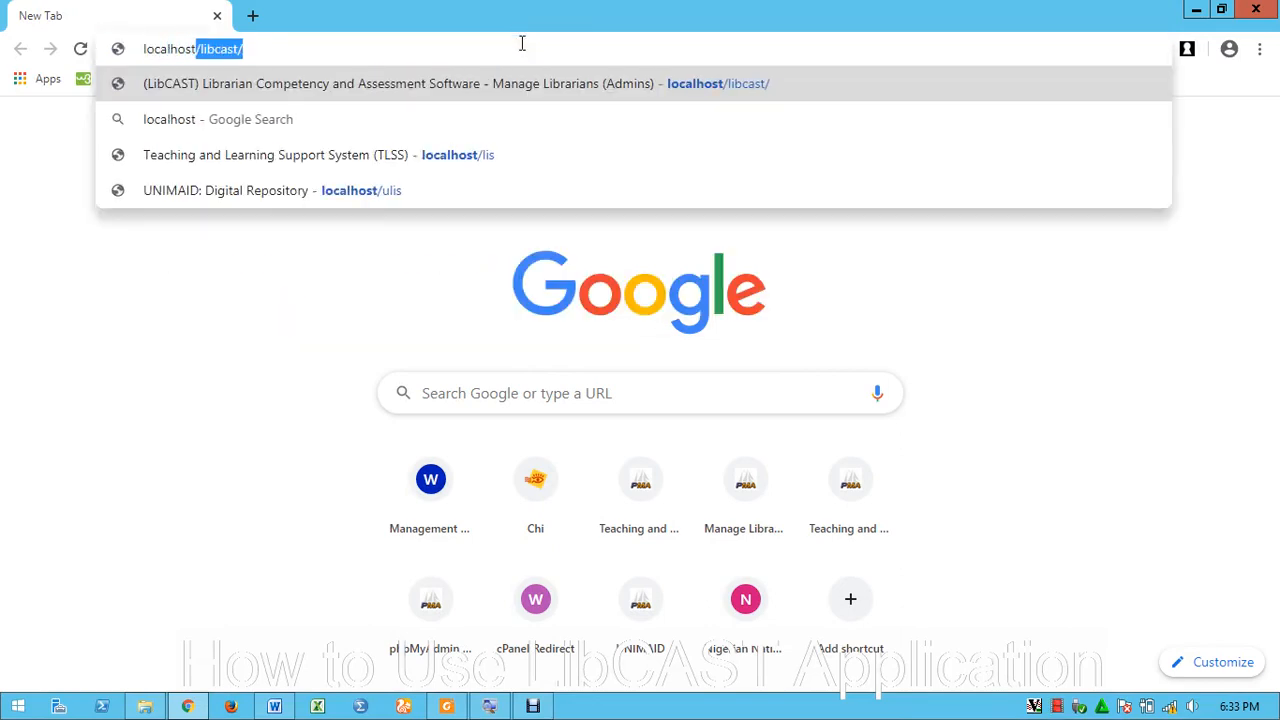
text(/)
text(loi)
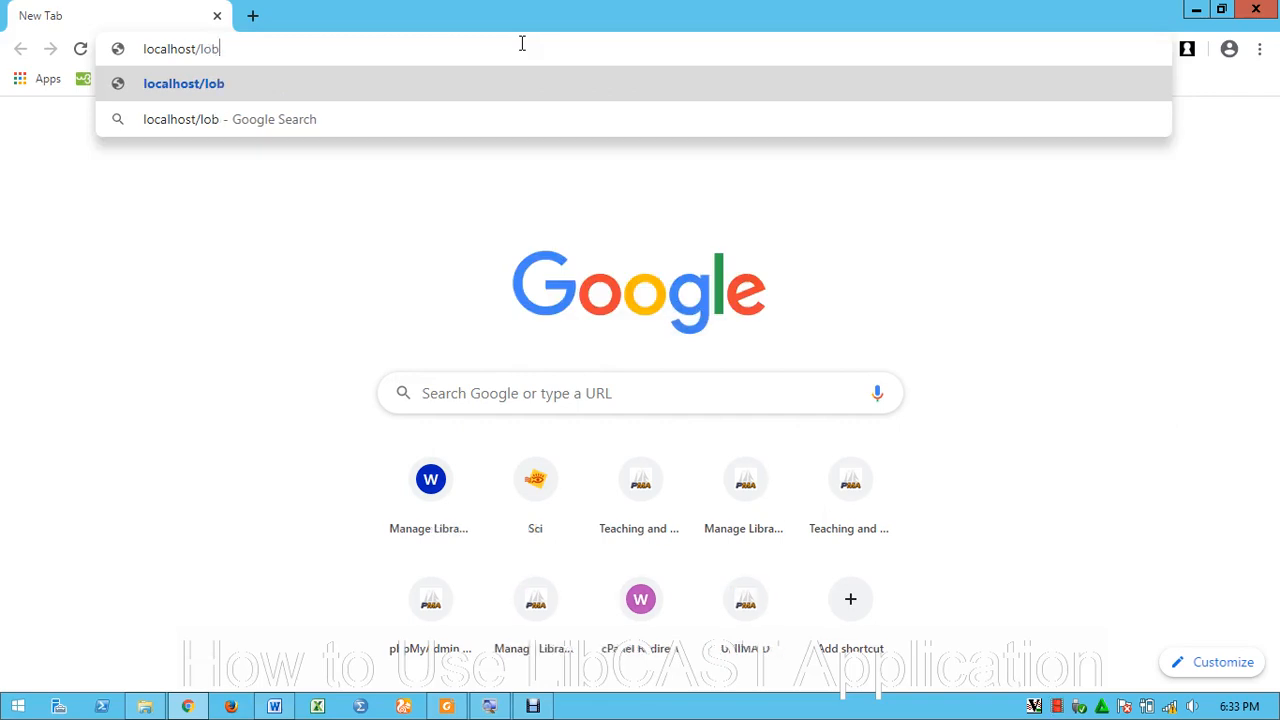
key(BackSpace)
key(BackSpace)
text(ibcast)
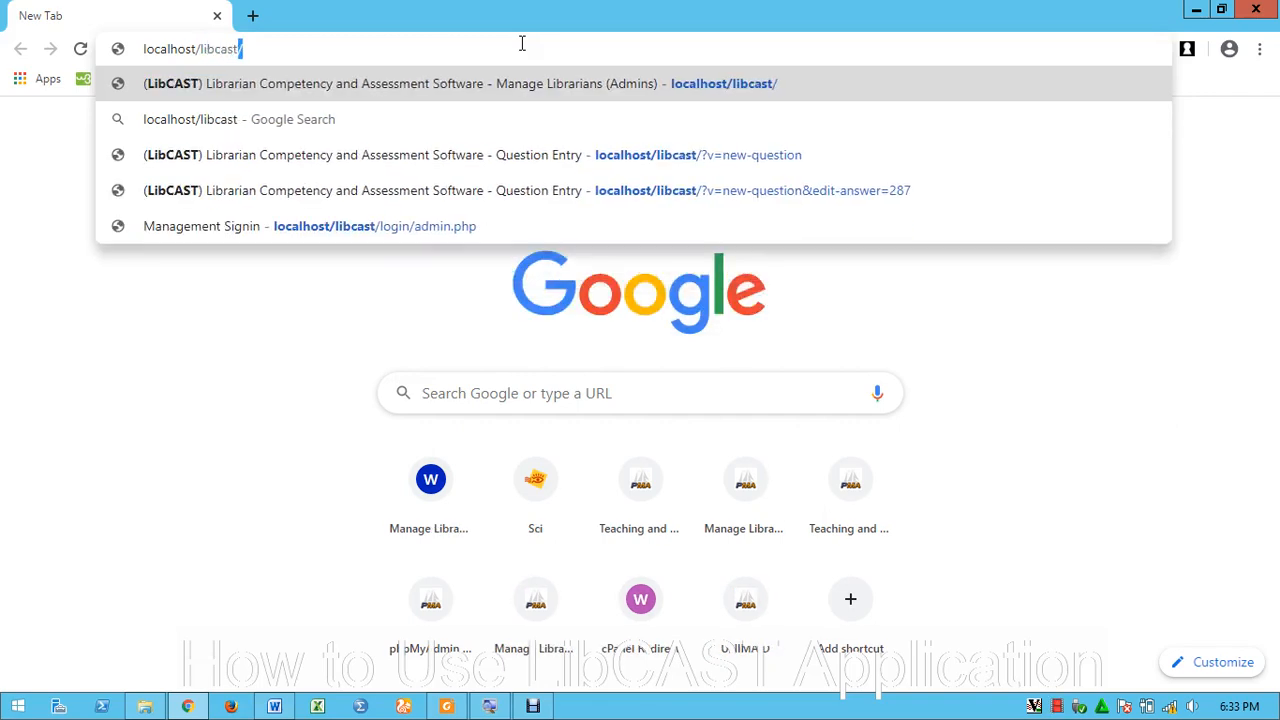
text(/)
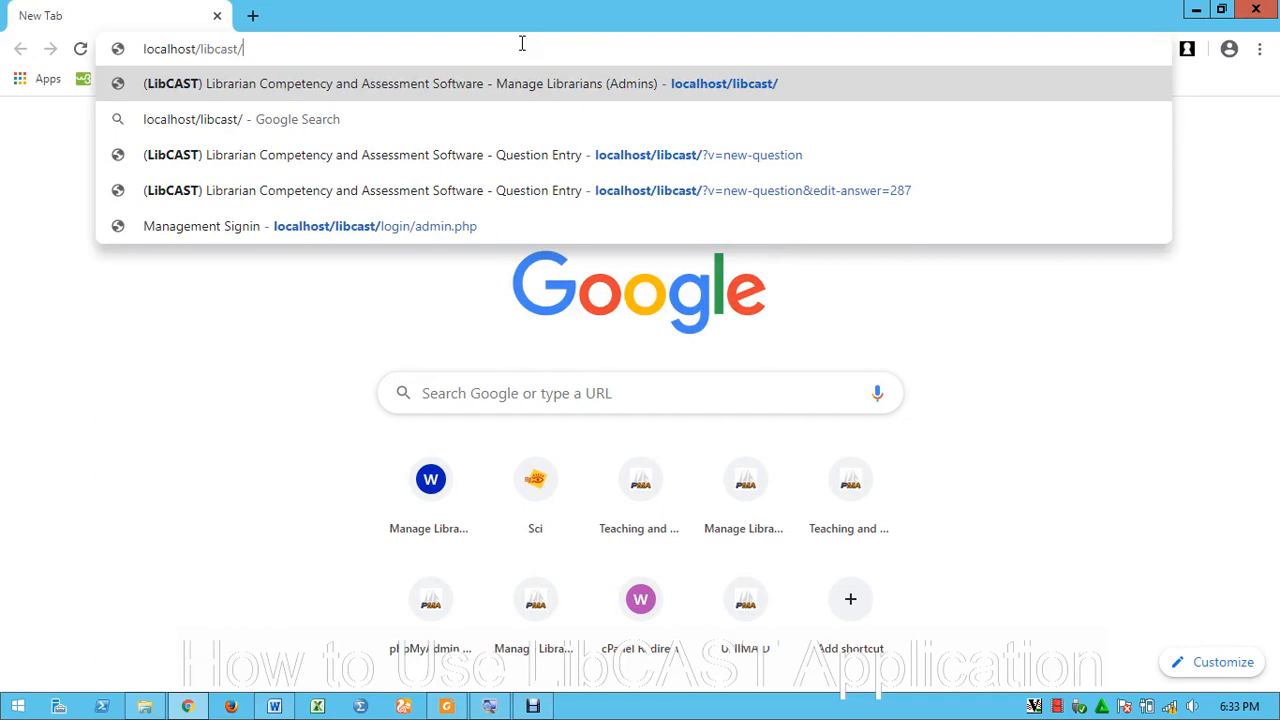
key(Return)
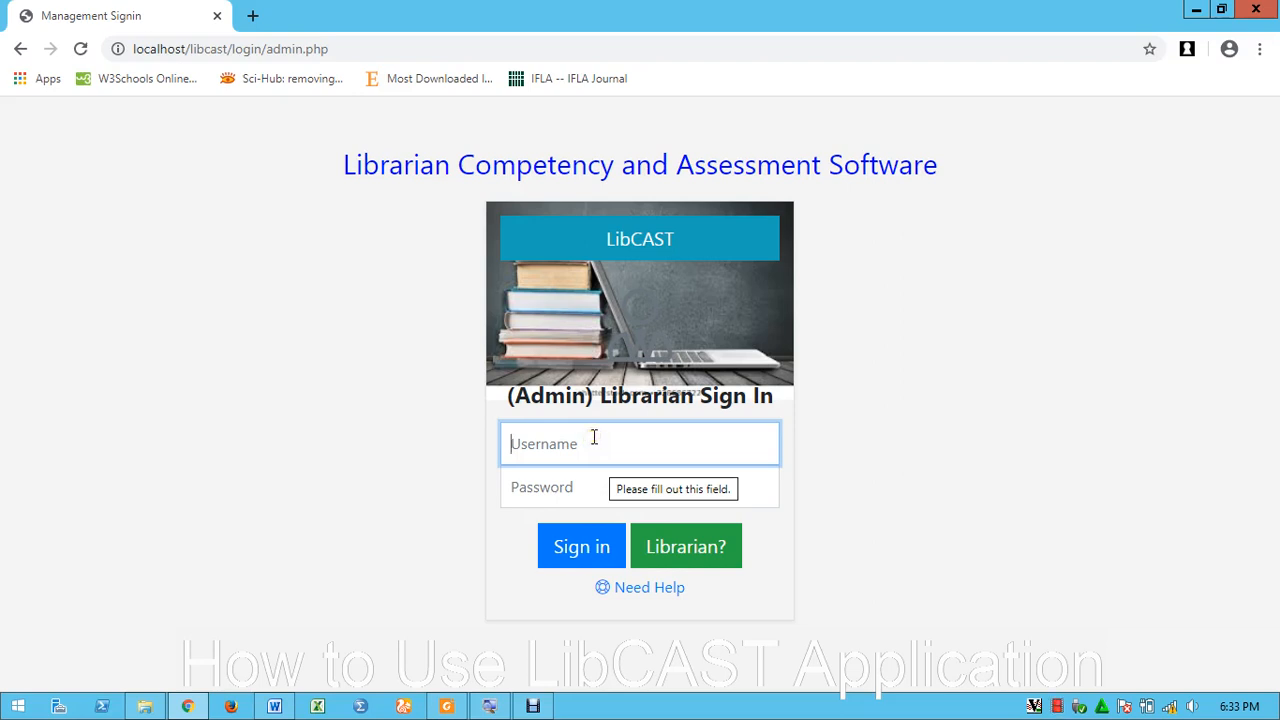
Sign in to LibCAST with username admin and the account password
text(admin)
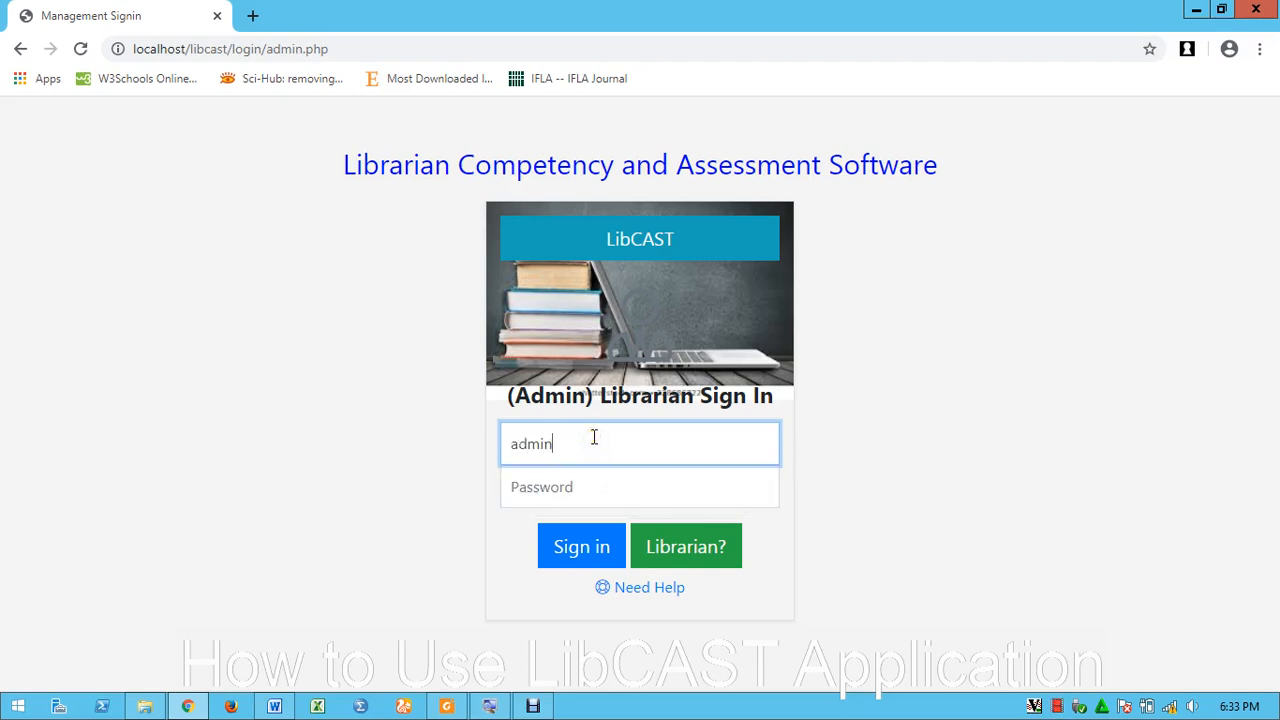
key(Tab)
text(•)
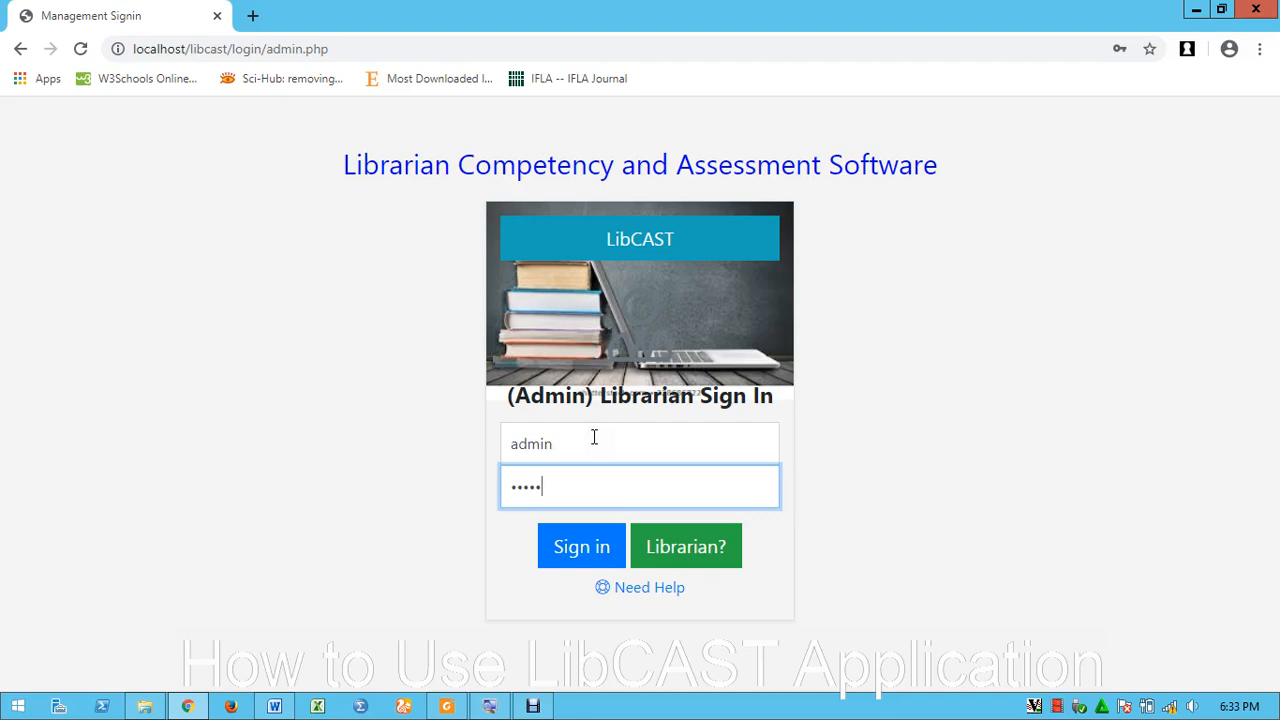
click(571, 550)
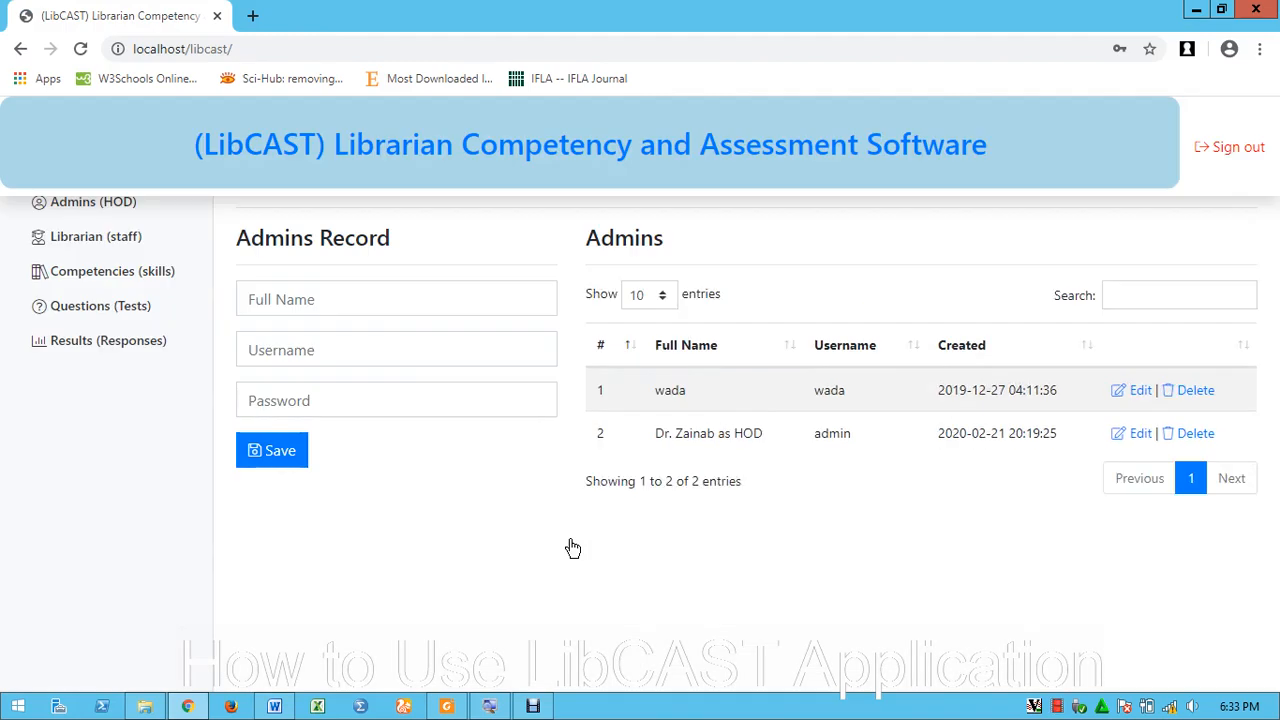
click(570, 539)
Show the Questions list filtered to the Behavioural Skills: Leadership competency
click(103, 311)
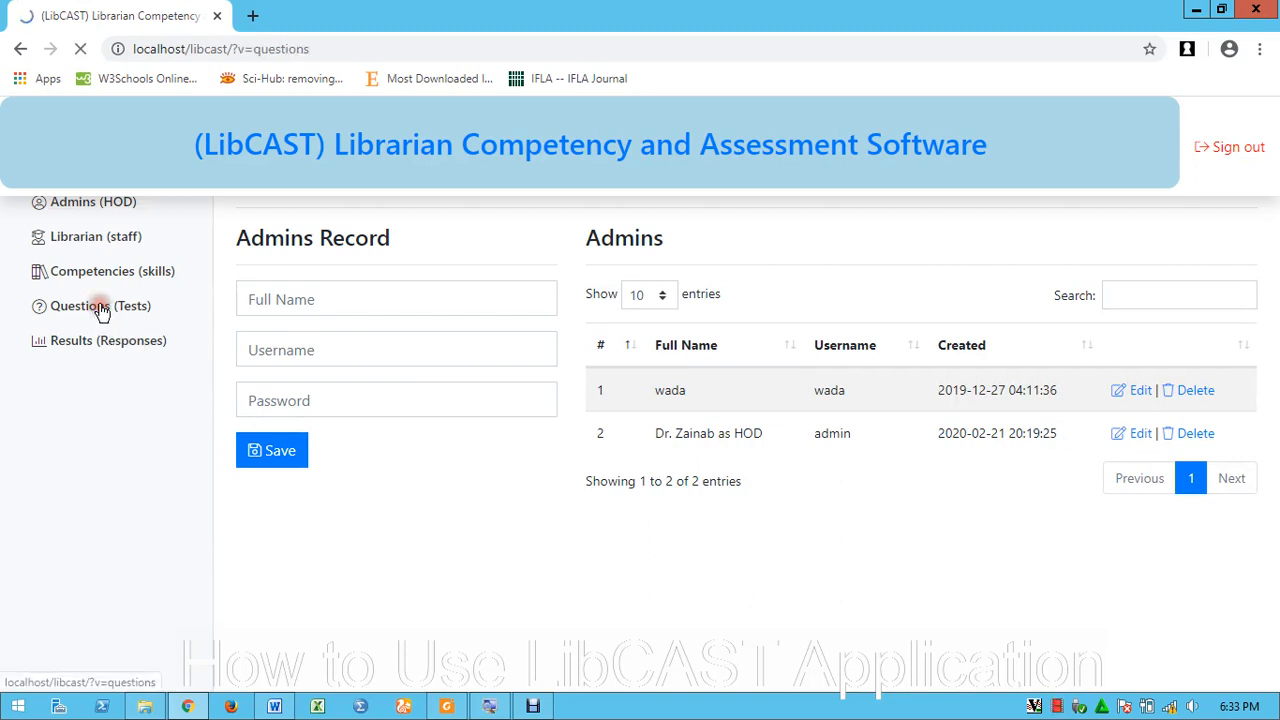
click(105, 311)
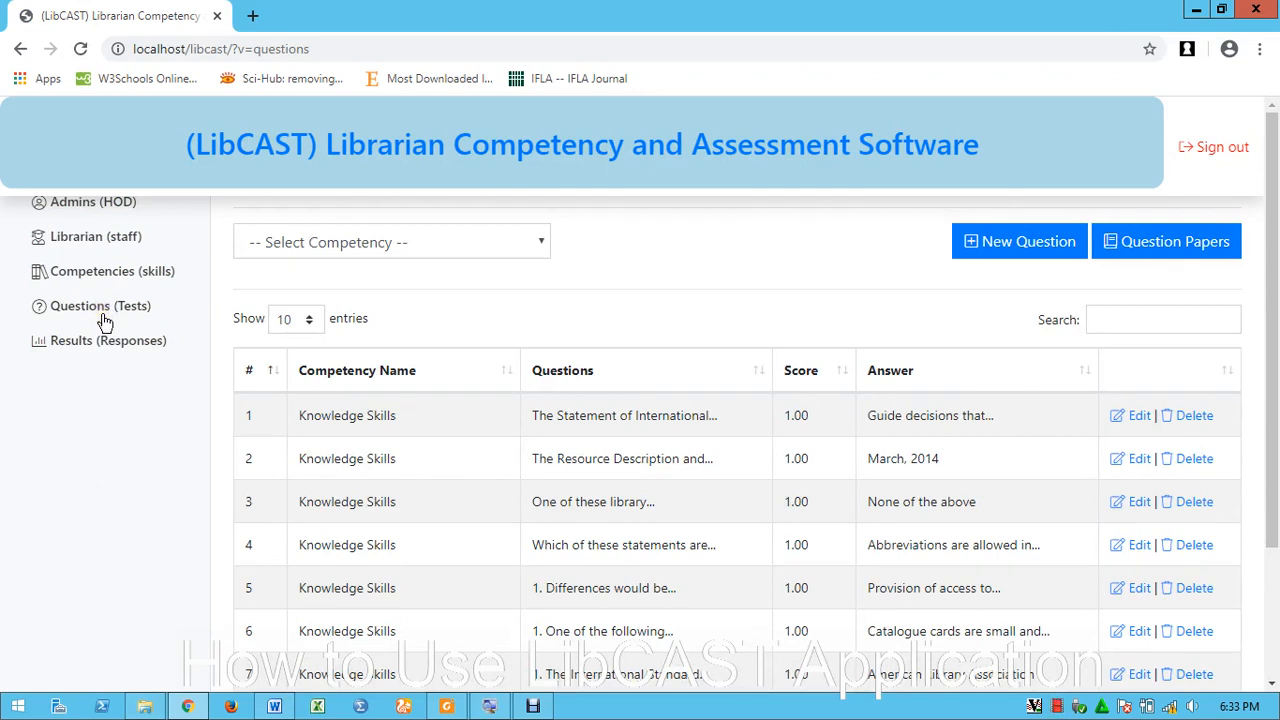
click(106, 322)
click(106, 324)
click(108, 329)
click(445, 245)
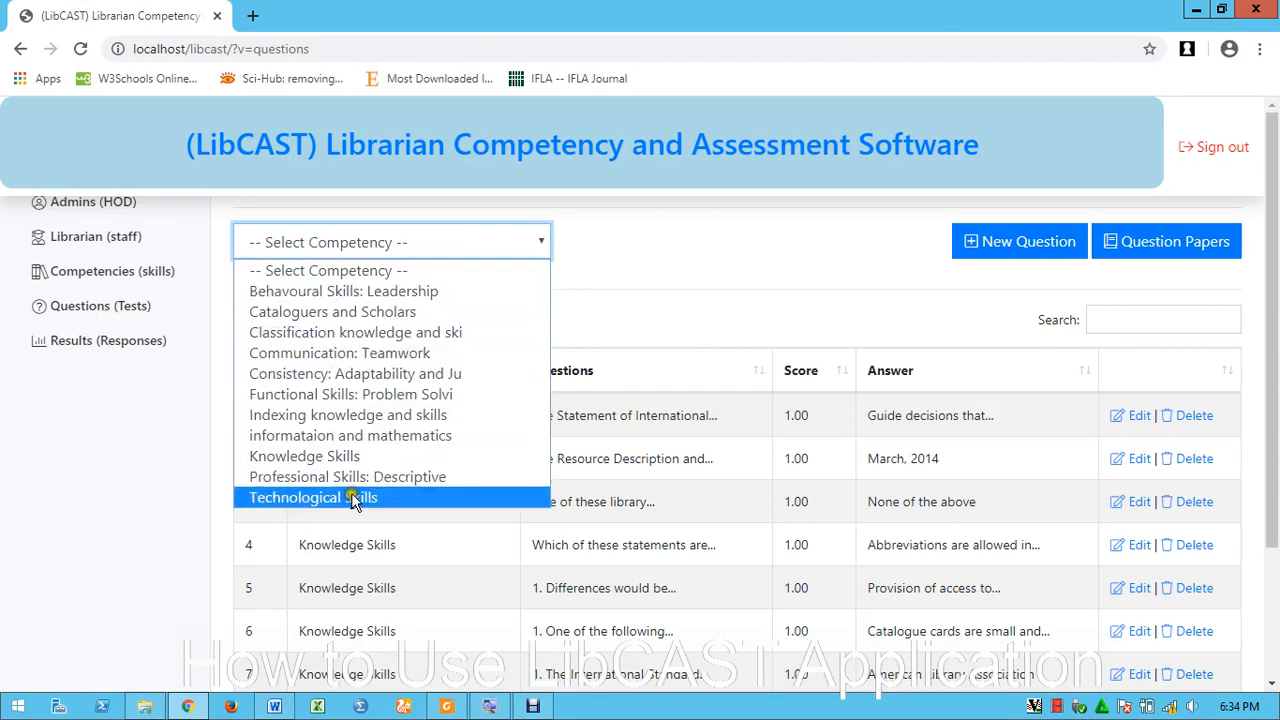
click(336, 292)
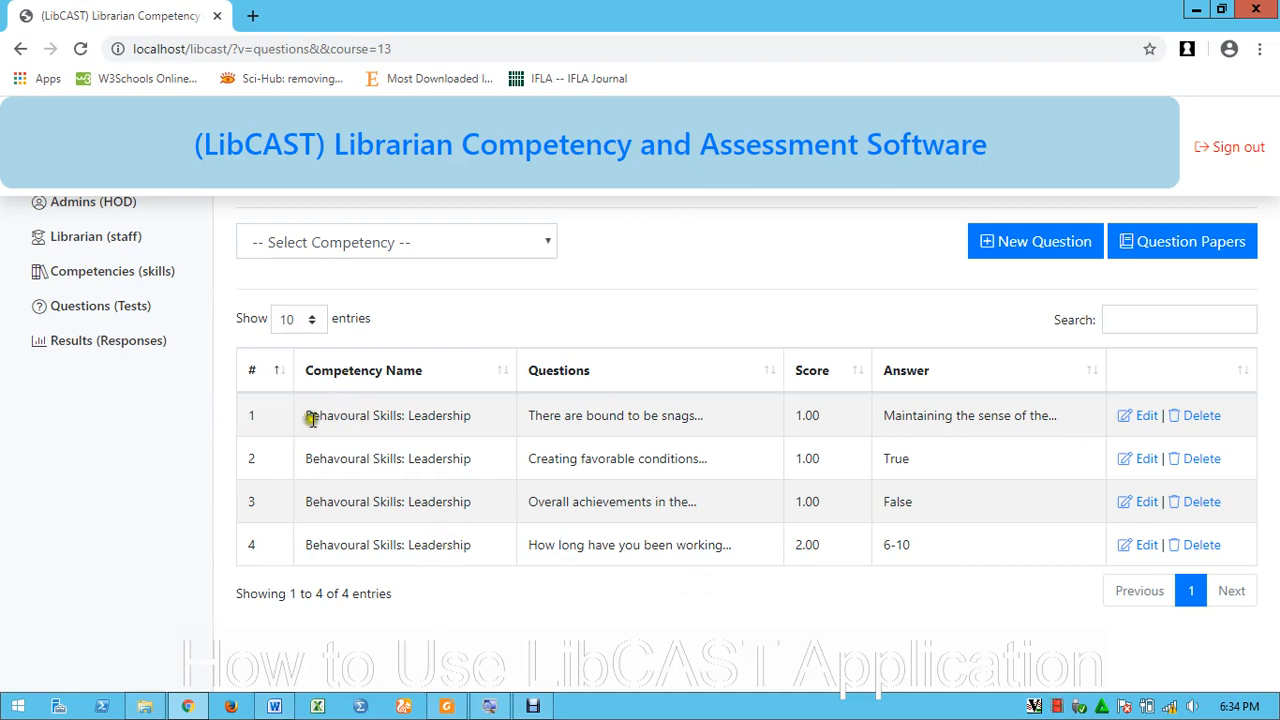
drag(309, 417, 435, 427)
drag(367, 455, 435, 464)
drag(367, 497, 447, 496)
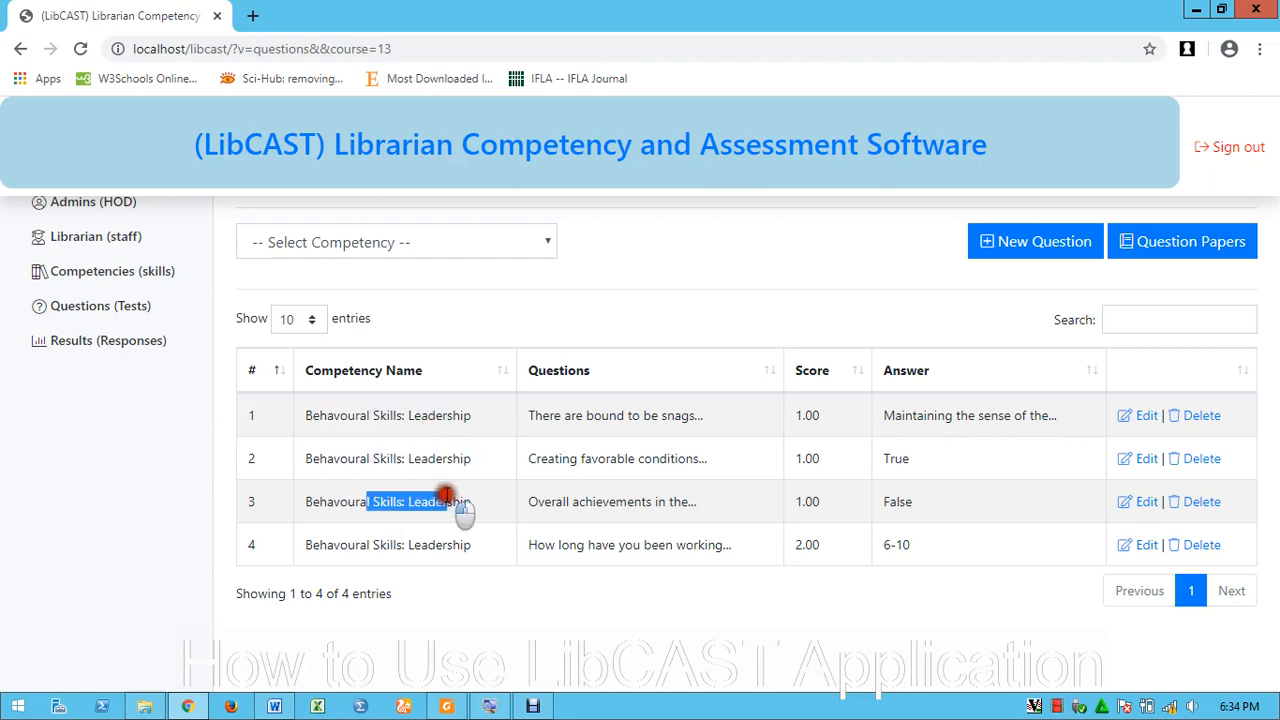
drag(550, 417, 666, 418)
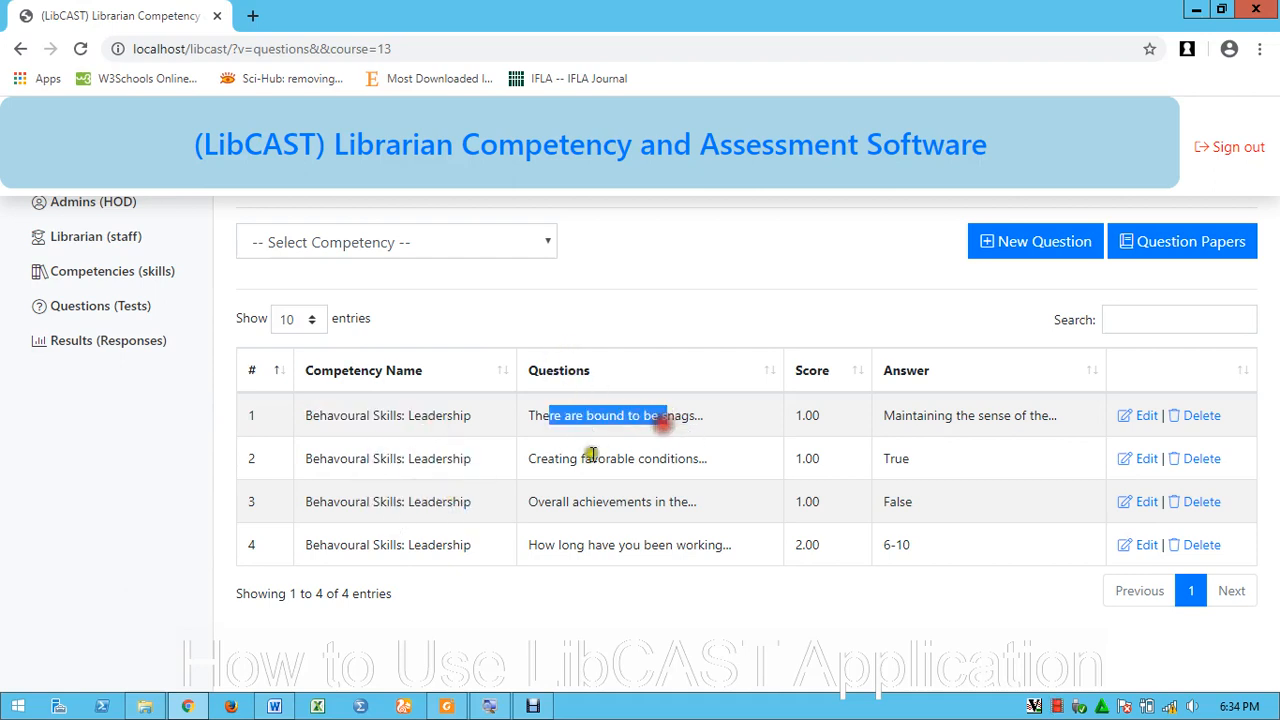
drag(591, 458, 672, 460)
drag(594, 501, 657, 502)
drag(594, 545, 668, 545)
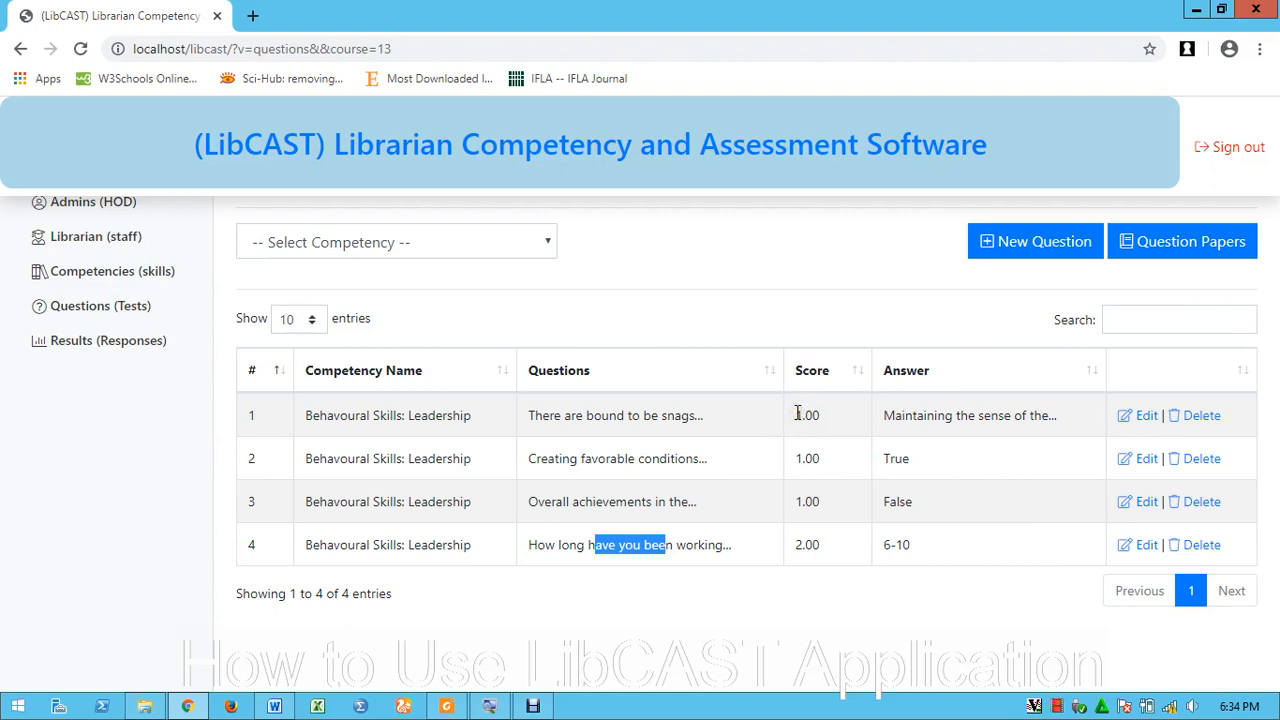
drag(799, 413, 831, 416)
drag(797, 457, 849, 460)
drag(797, 500, 852, 572)
click(800, 545)
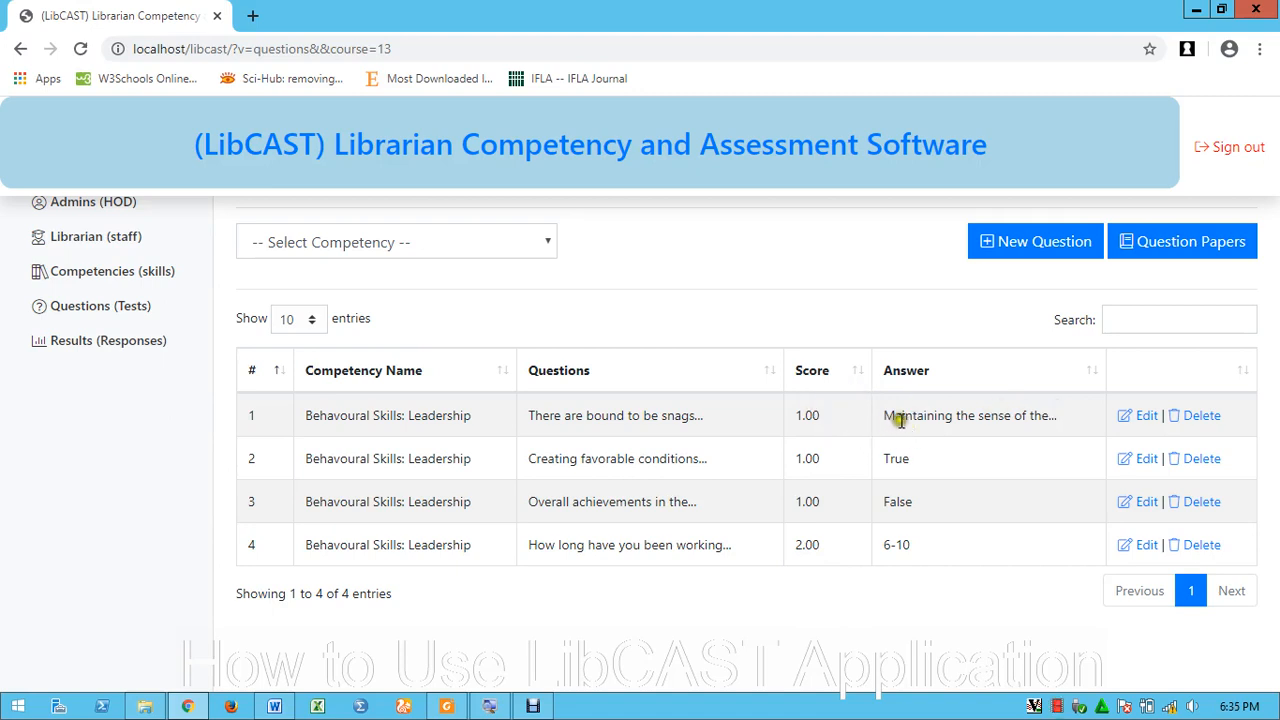
drag(690, 422, 566, 416)
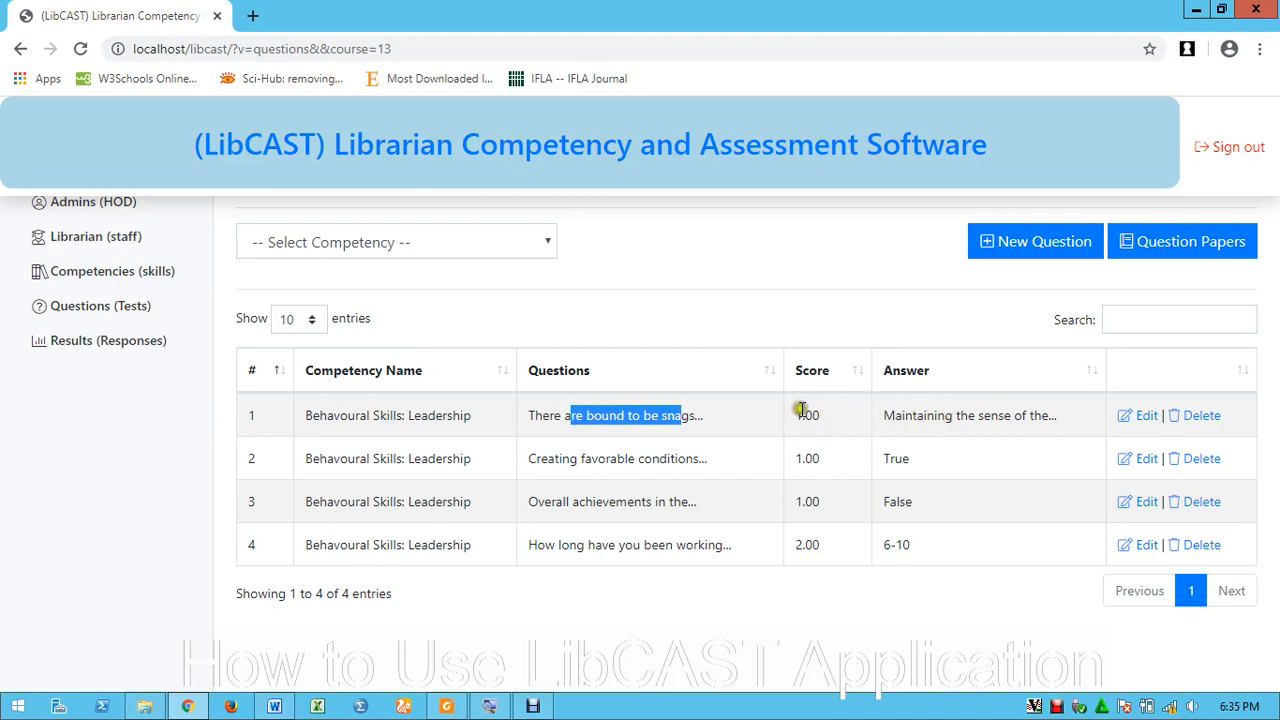
drag(924, 415, 997, 422)
click(929, 439)
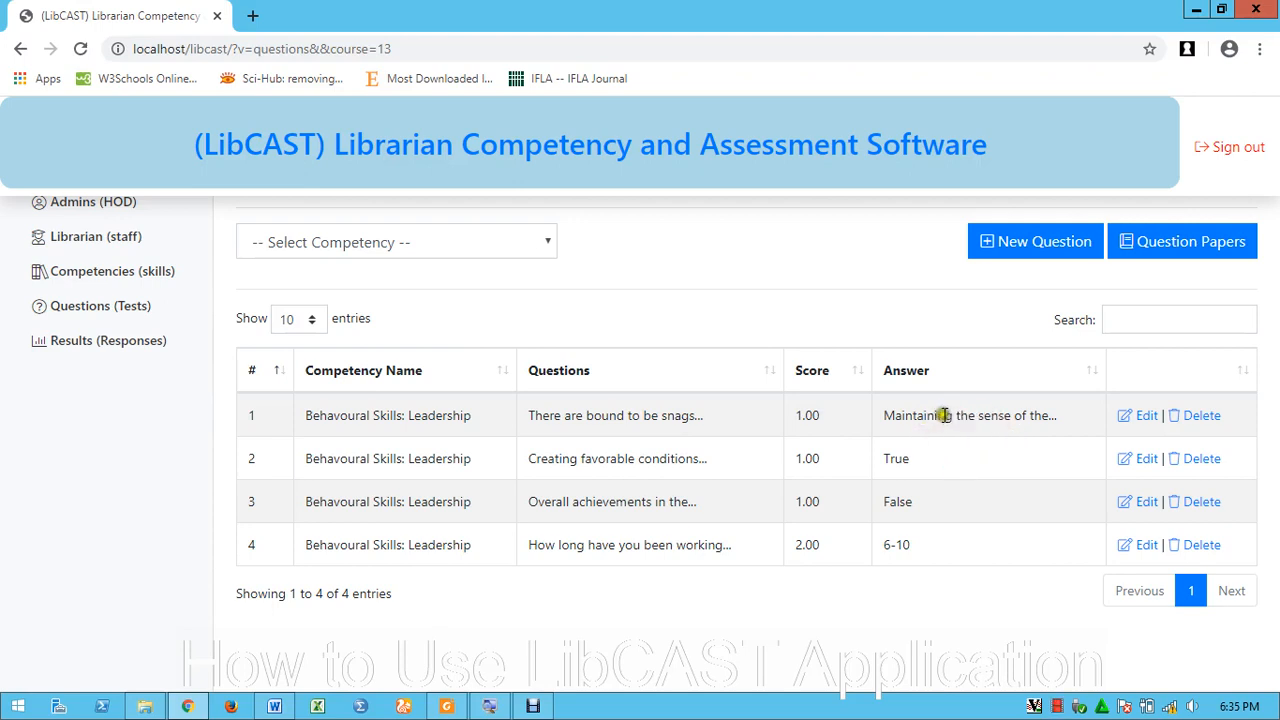
Edit question 1, deleting its opening sentence so it starts at 'One of the following'
click(1145, 418)
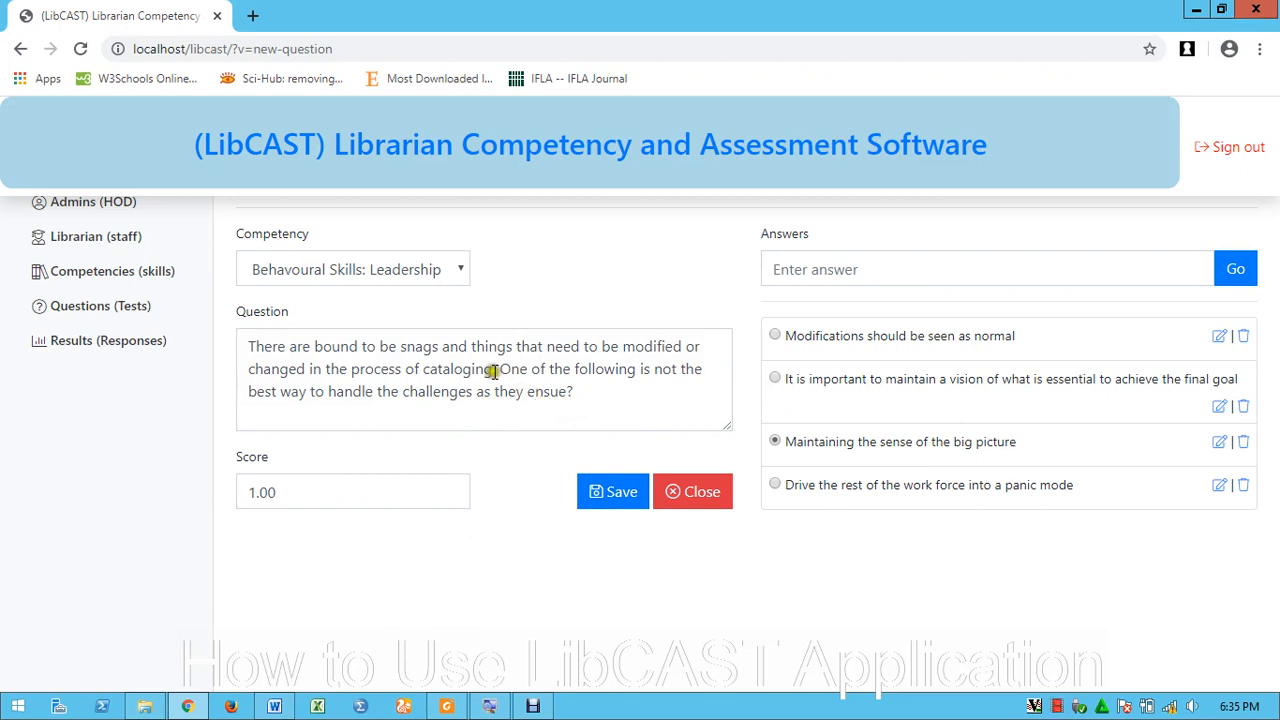
drag(500, 369, 571, 400)
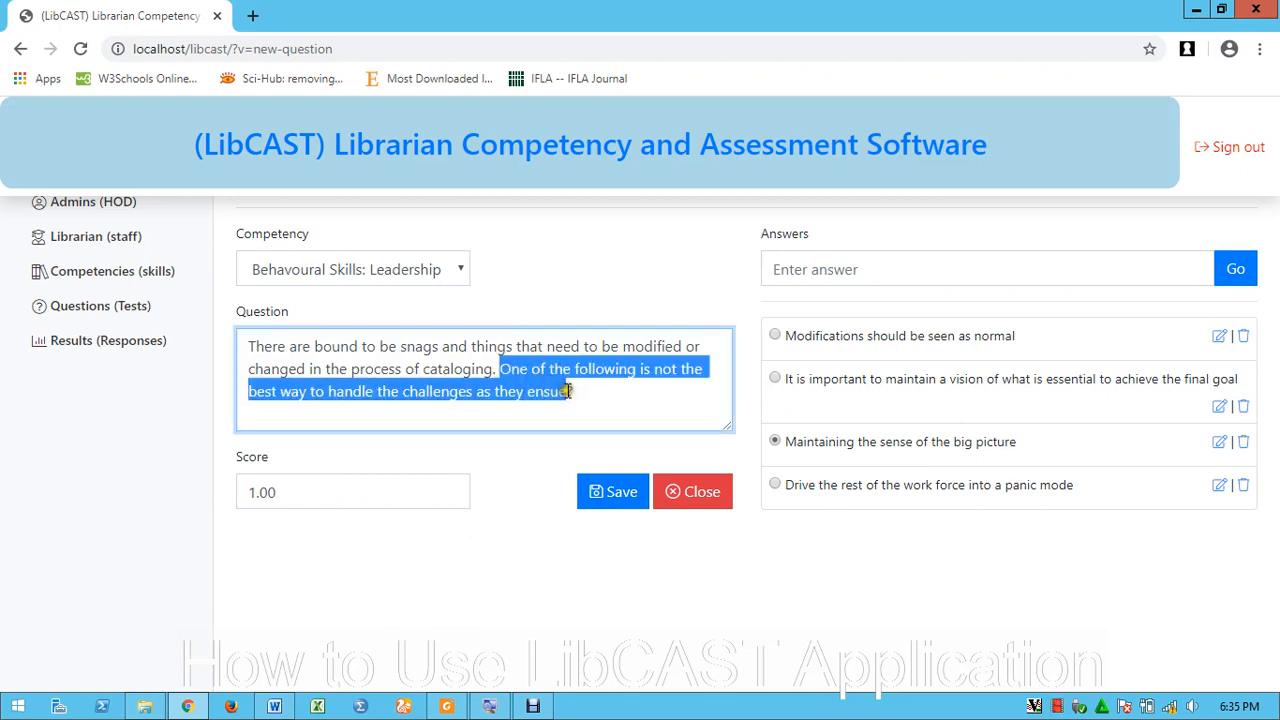
click(497, 369)
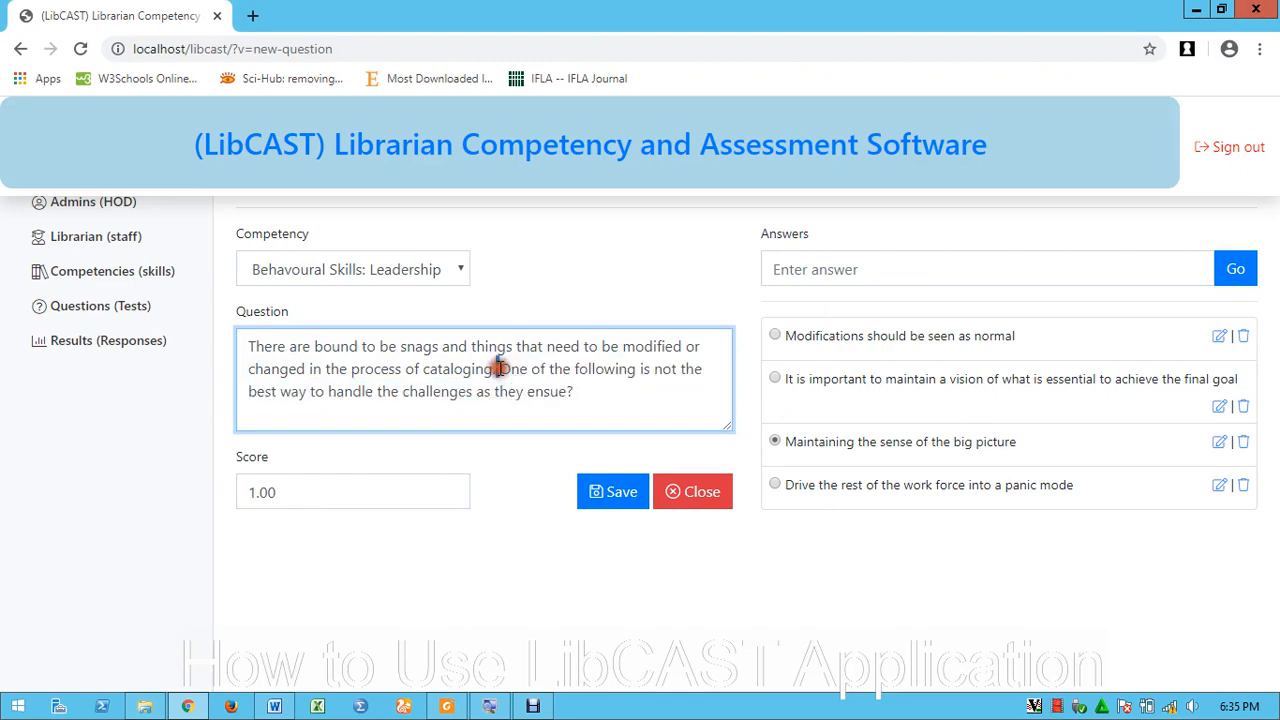
key(BackSpace)
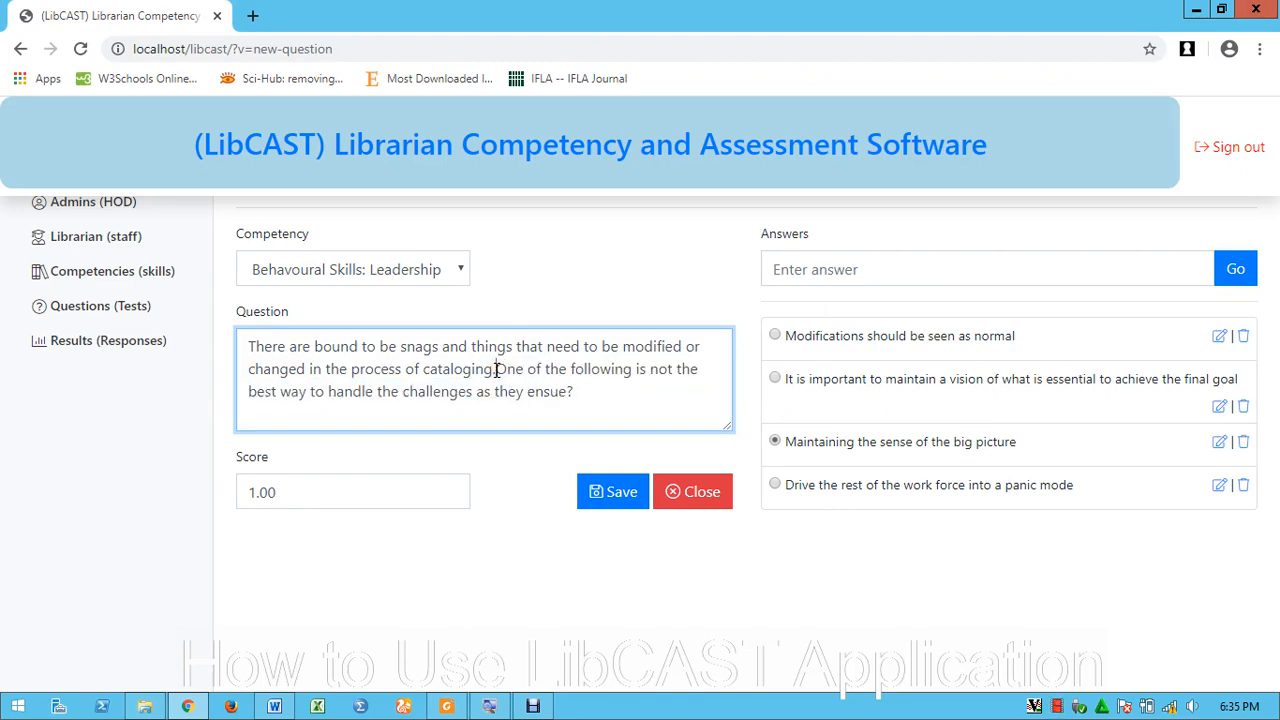
key(ctrl+a)
key(Right)
click(497, 369)
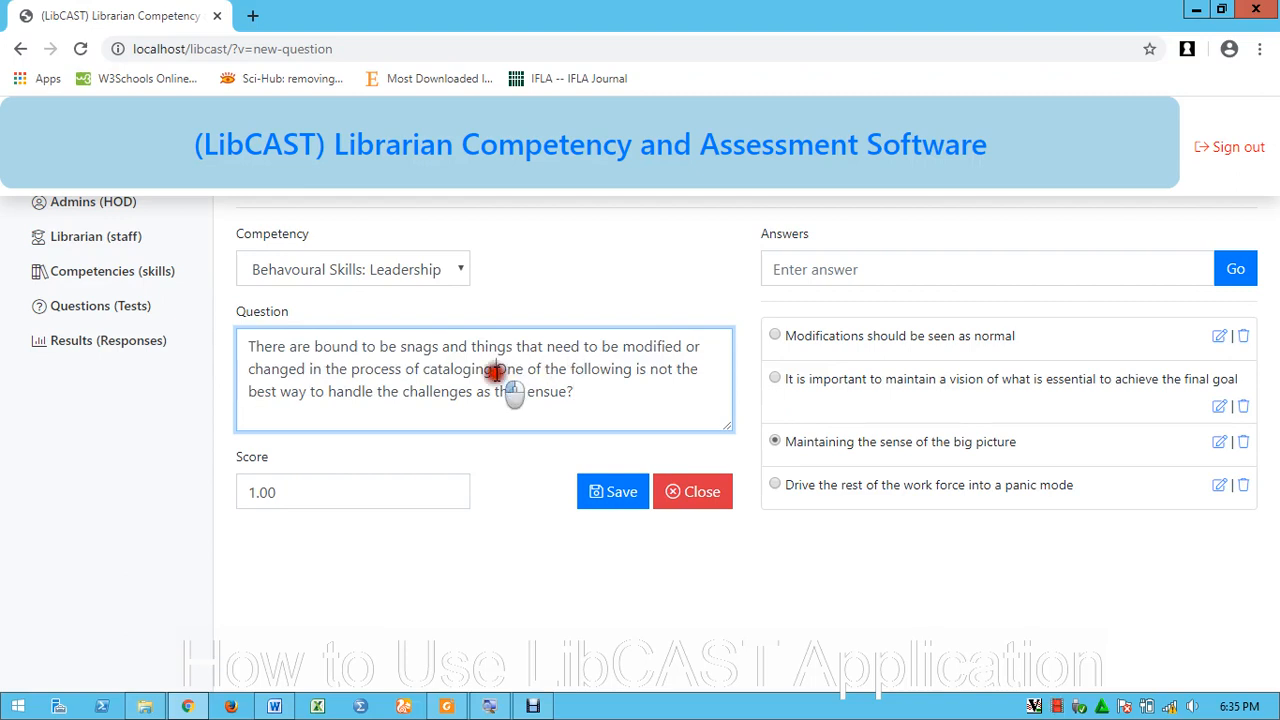
key(BackSpace)
key(BackSpace)
key(BackSpace)
key(BackSpace)
key(BackSpace)
key(BackSpace)
key(BackSpace)
key(BackSpace)
key(BackSpace)
key(BackSpace)
key(BackSpace)
key(BackSpace)
key(BackSpace)
key(BackSpace)
key(BackSpace)
key(BackSpace)
key(BackSpace)
key(BackSpace)
key(BackSpace)
key(BackSpace)
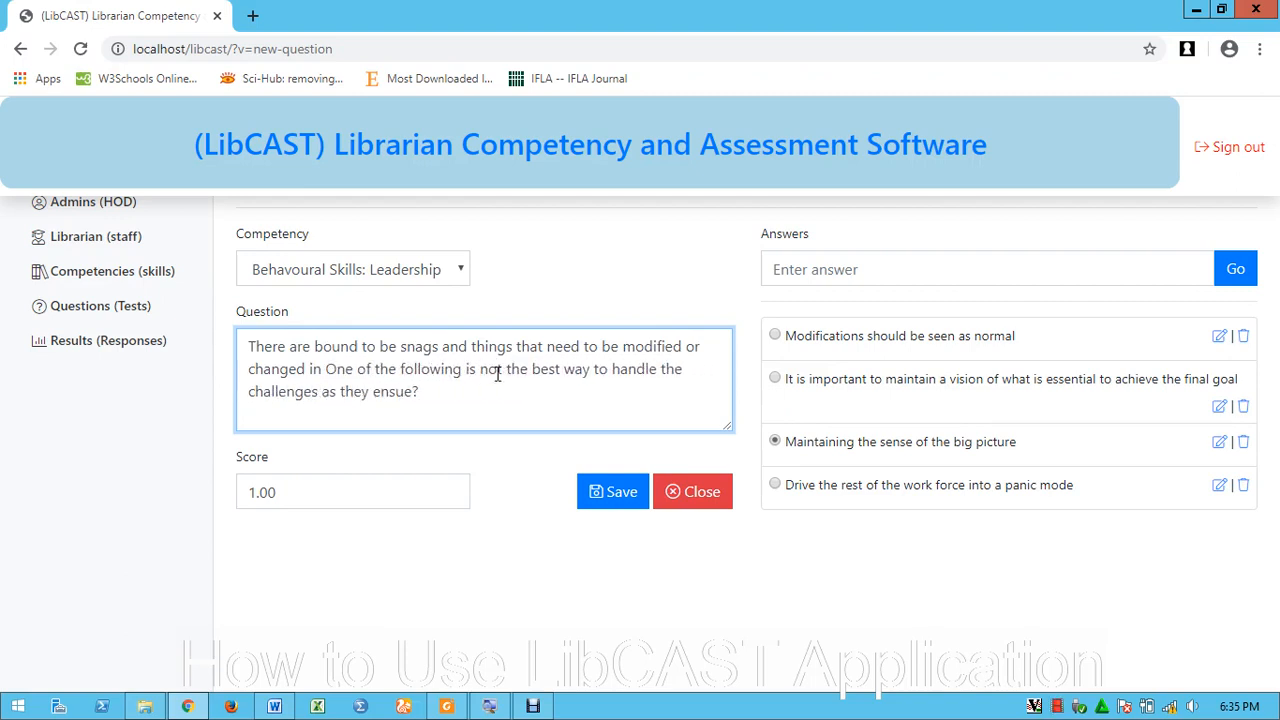
key(BackSpace)
key(BackSpace)
key(BackSpace)
key(BackSpace)
key(BackSpace)
key(BackSpace)
key(BackSpace)
key(BackSpace)
key(BackSpace)
key(BackSpace)
key(BackSpace)
key(BackSpace)
key(BackSpace)
key(BackSpace)
key(BackSpace)
key(BackSpace)
key(BackSpace)
key(BackSpace)
key(BackSpace)
key(BackSpace)
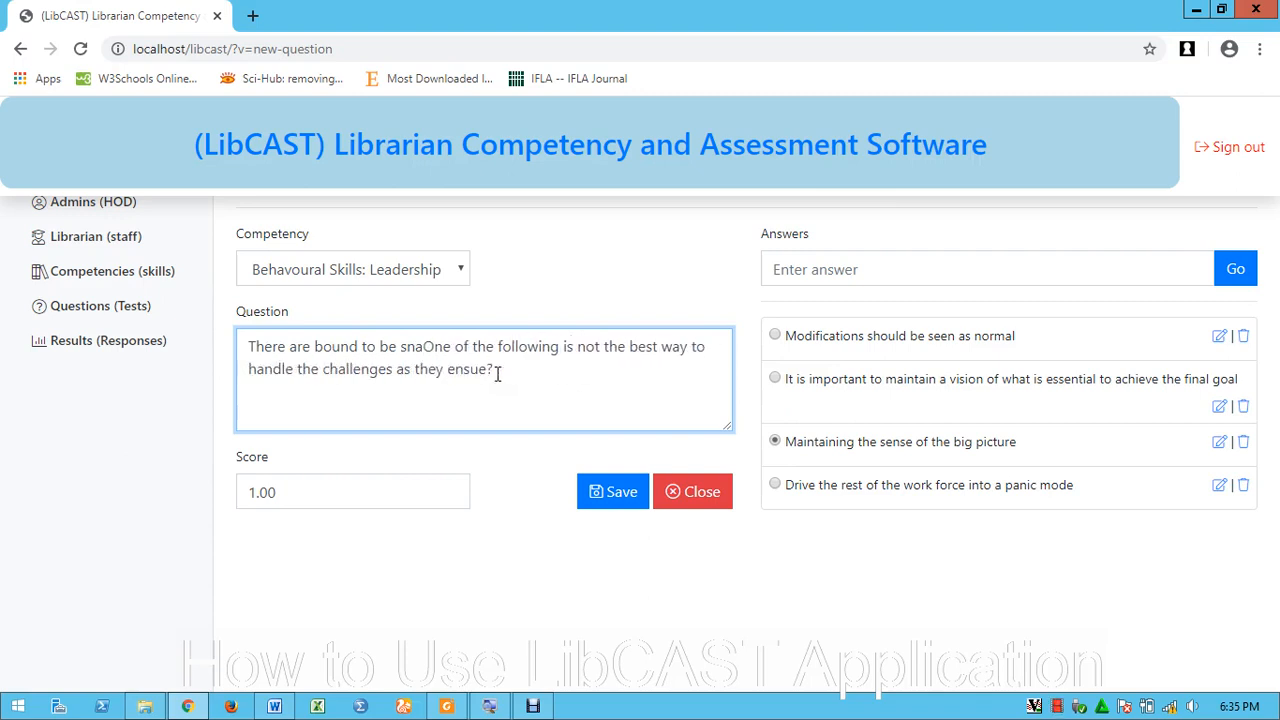
key(BackSpace)
key(BackSpace)
key(BackSpace)
key(BackSpace)
key(BackSpace)
key(BackSpace)
key(BackSpace)
key(BackSpace)
key(BackSpace)
key(BackSpace)
key(BackSpace)
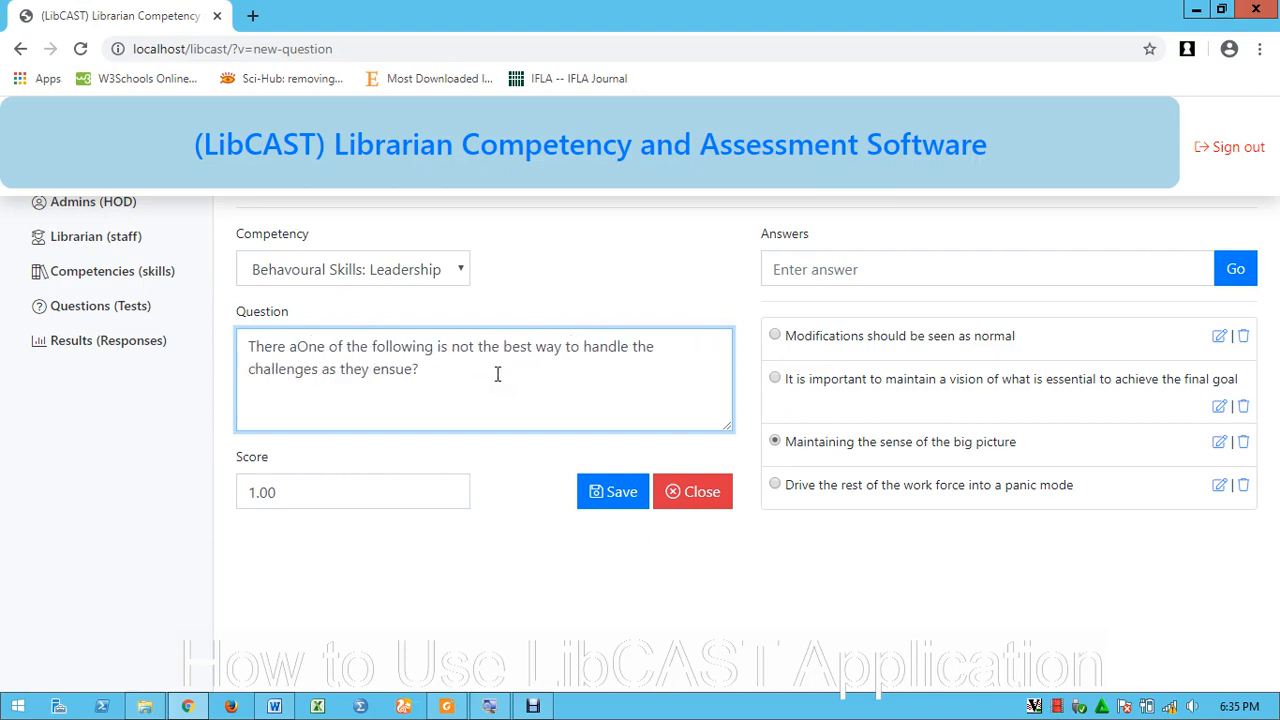
key(BackSpace)
key(BackSpace)
key(BackSpace)
key(BackSpace)
key(BackSpace)
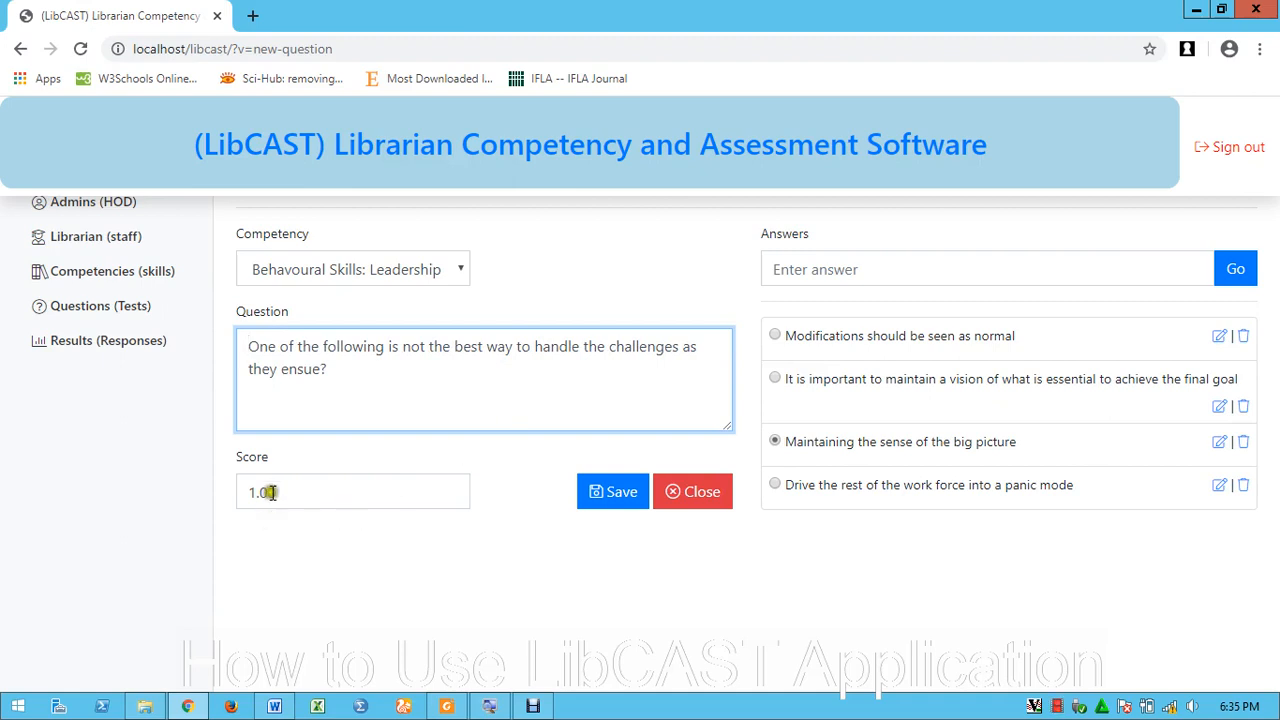
Set the score to 5, mark the maintain-a-vision answer correct, and save
drag(288, 494, 241, 491)
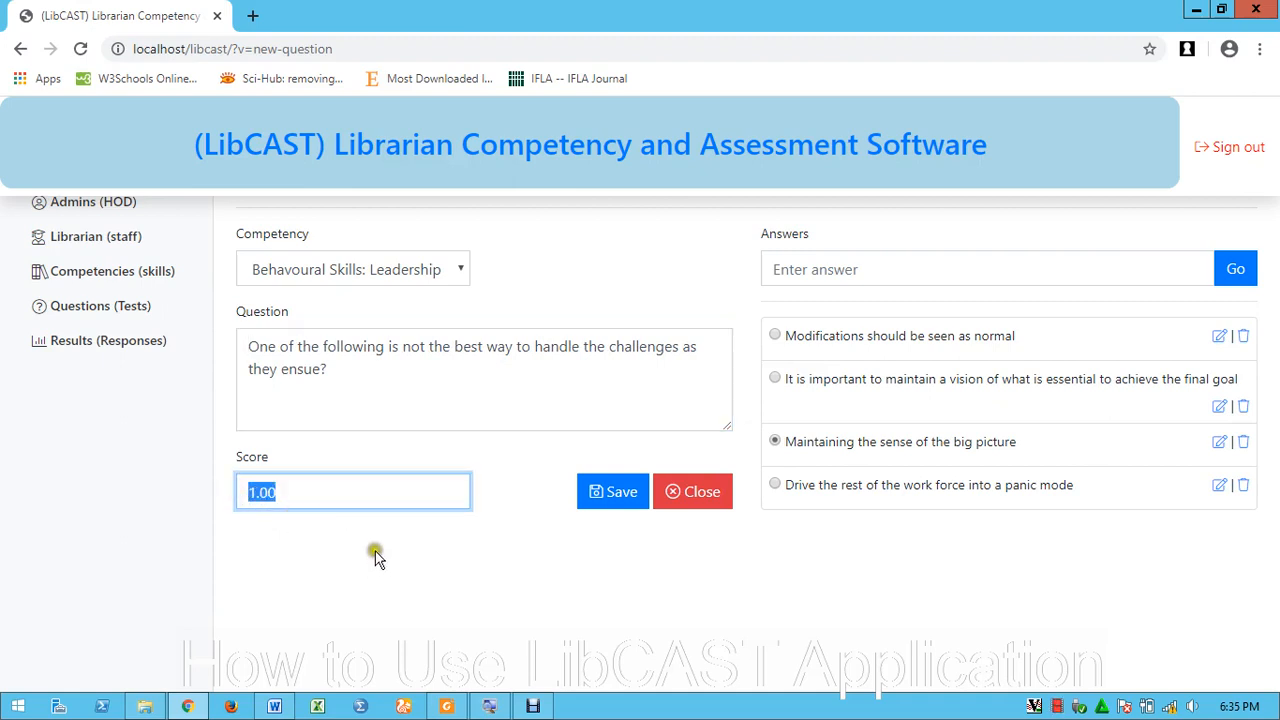
text(5)
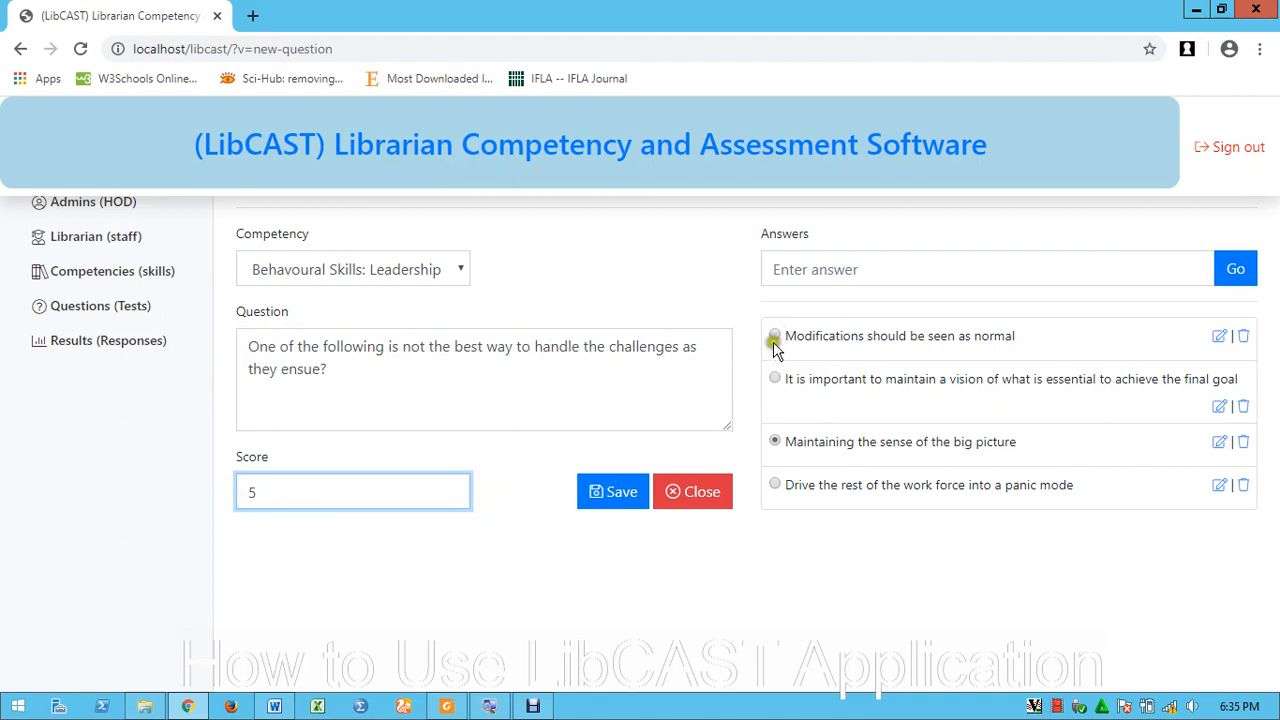
click(776, 380)
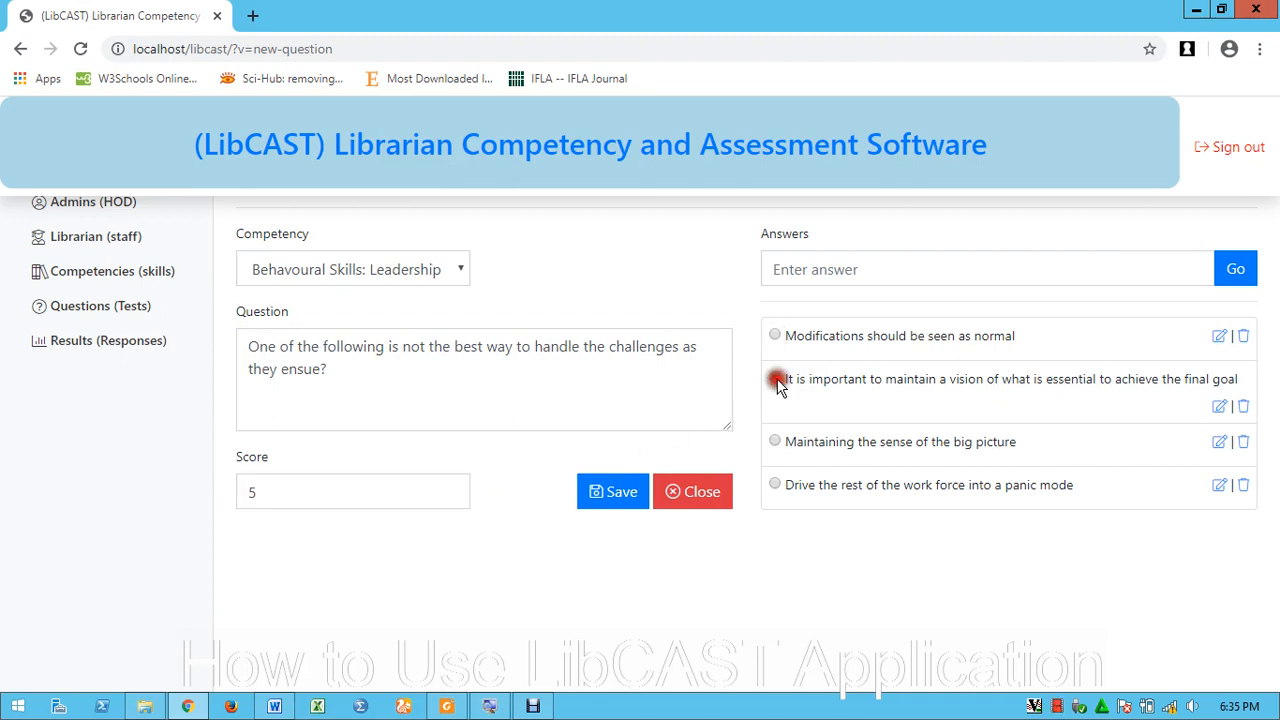
click(620, 492)
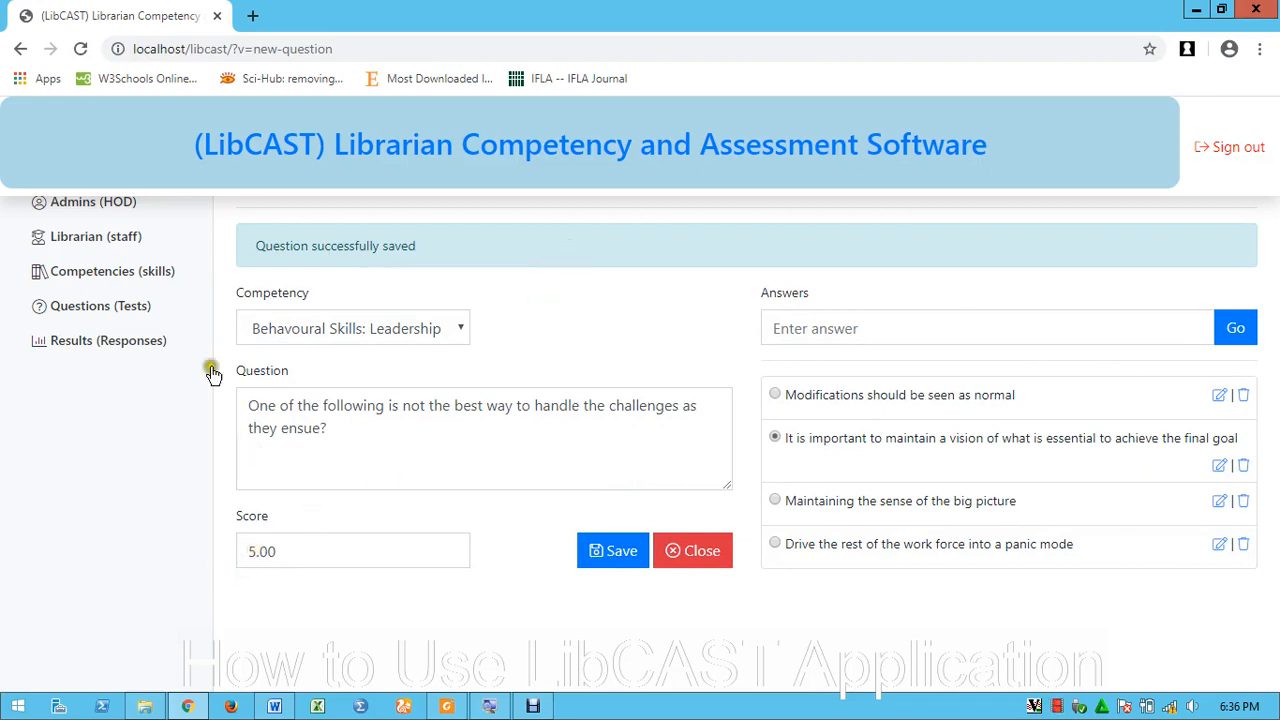
Return to the Questions list filtered to Behavioural Skills: Leadership
click(113, 310)
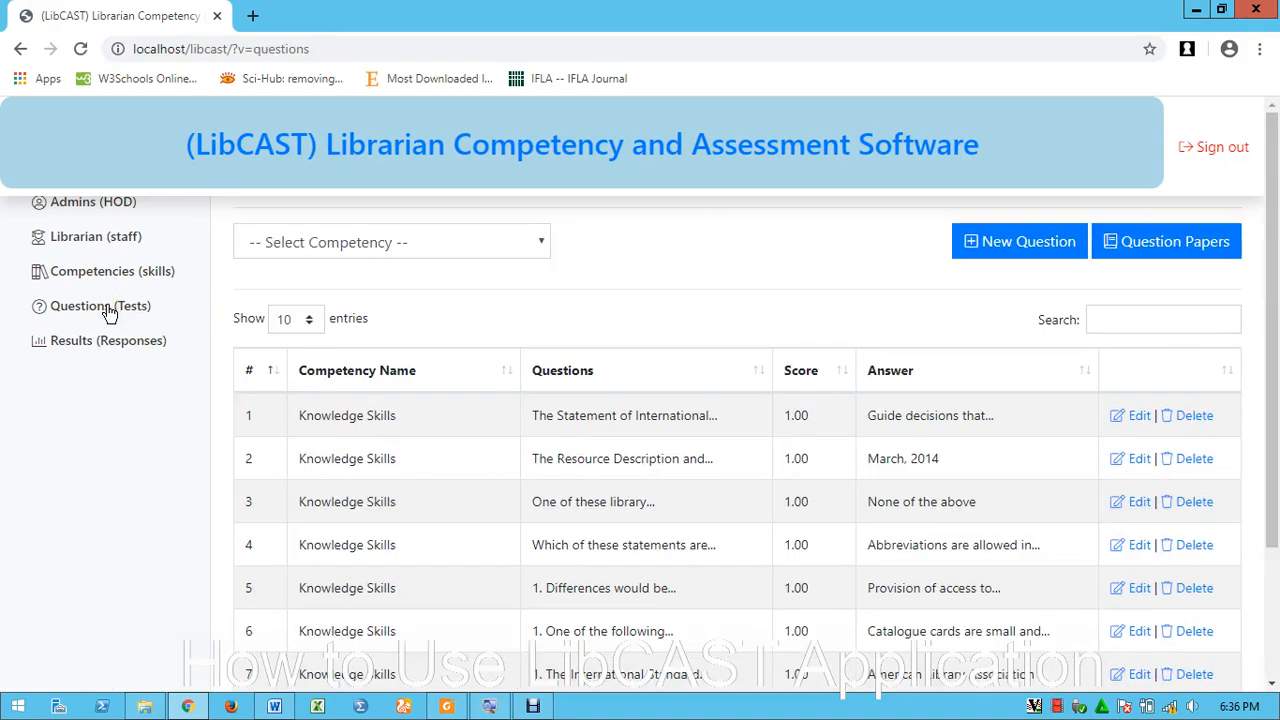
click(397, 242)
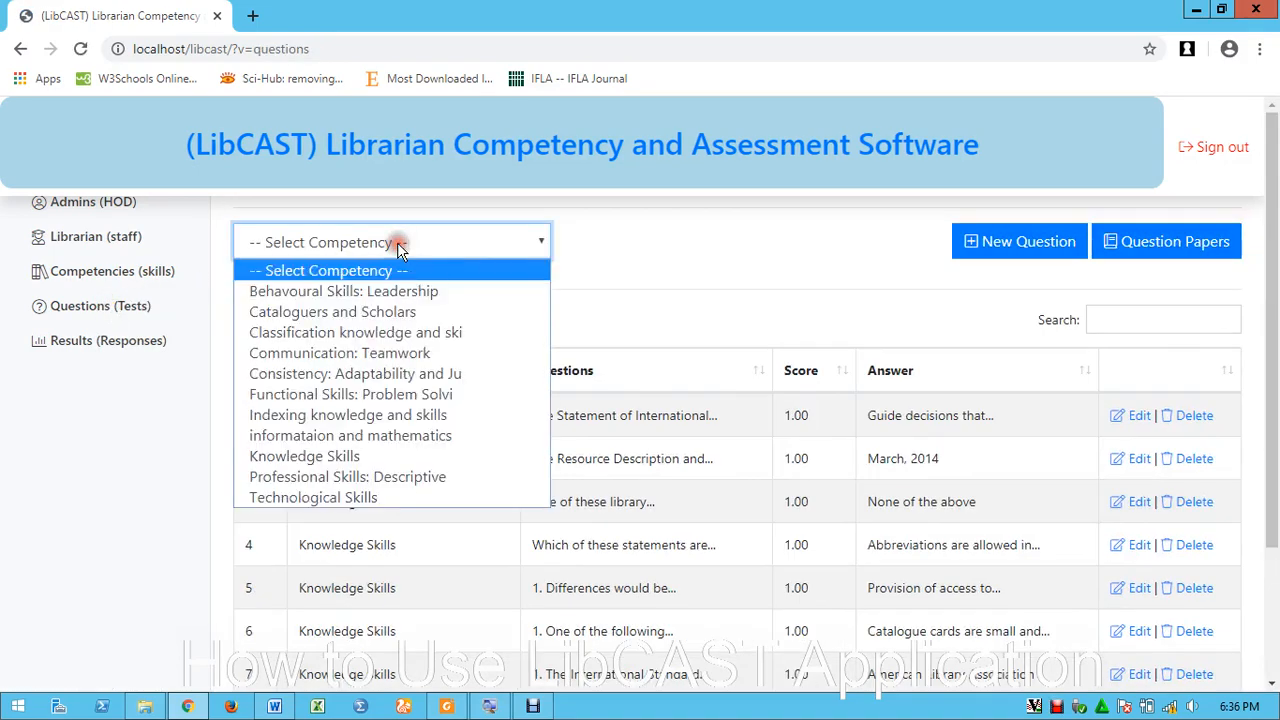
click(343, 291)
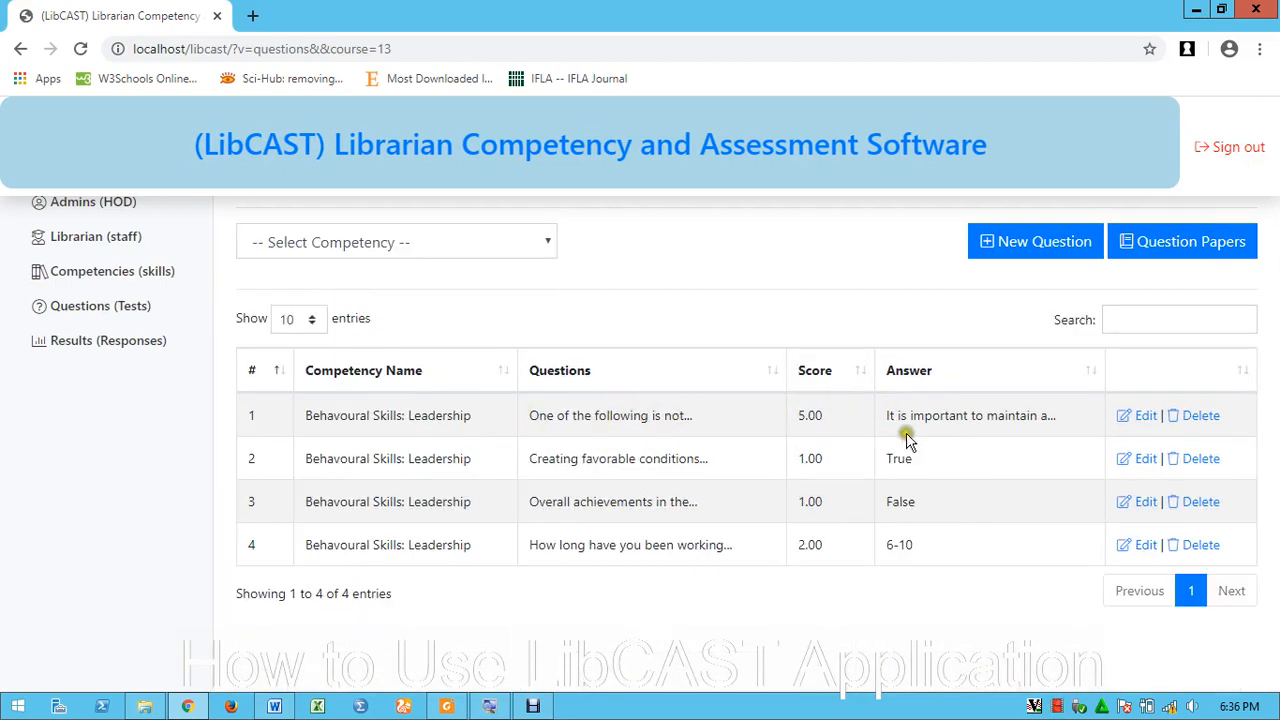
Check the first question's saved answer and its new 5.00 score
drag(893, 415, 1075, 425)
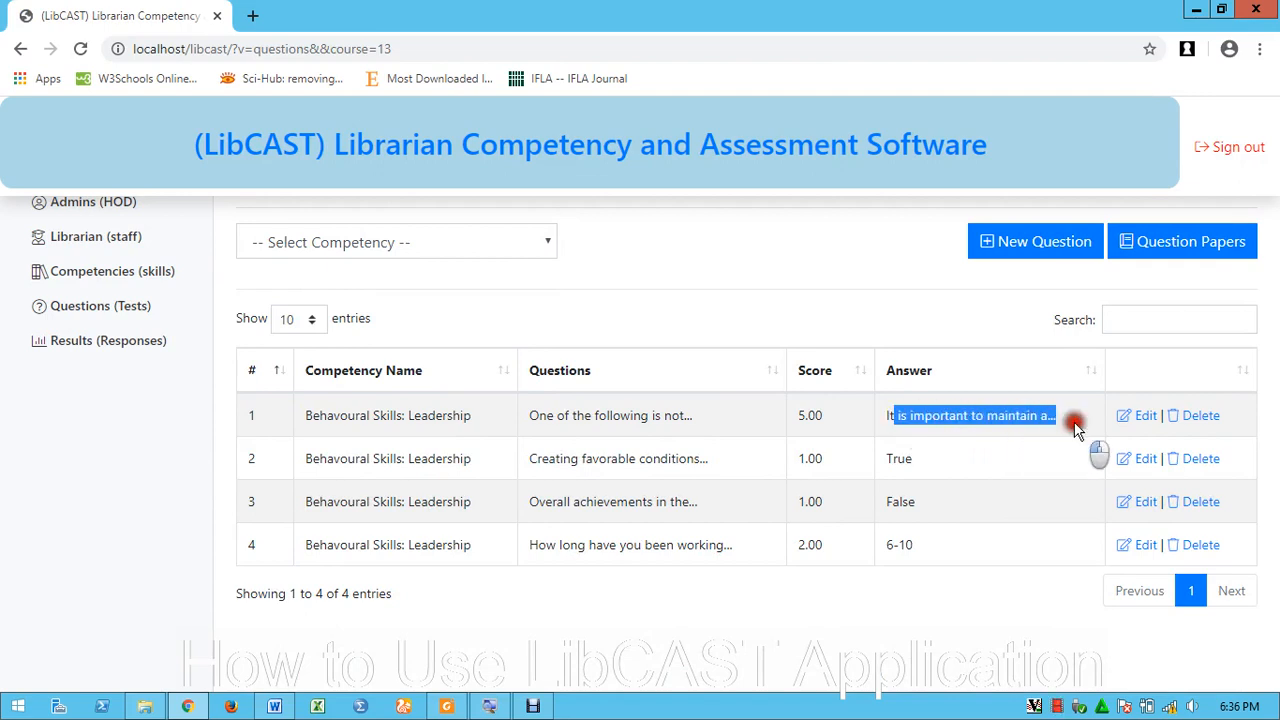
click(1000, 415)
click(975, 410)
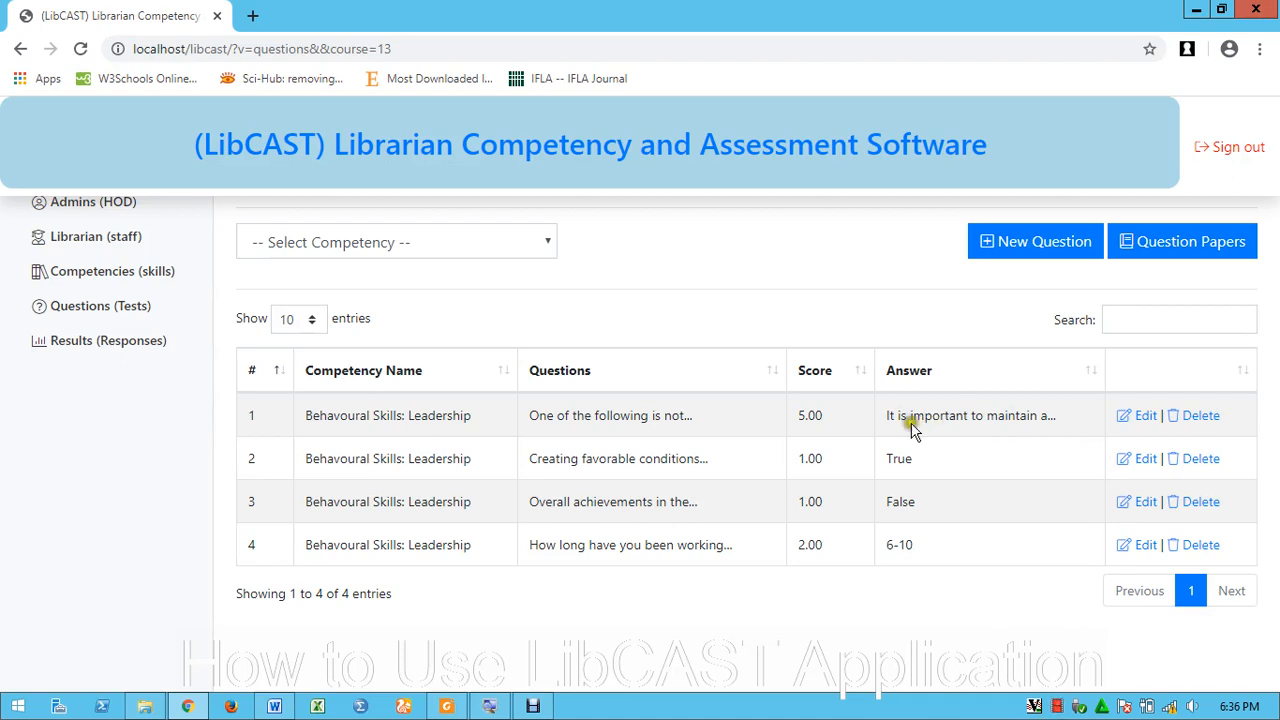
mouse_move(797, 416)
mouse_down()
mouse_move(834, 416)
mouse_move(799, 421)
mouse_up()
click(809, 419)
Give 'Creating favorable conditions' a score of 5 with False correct, and save
click(1137, 466)
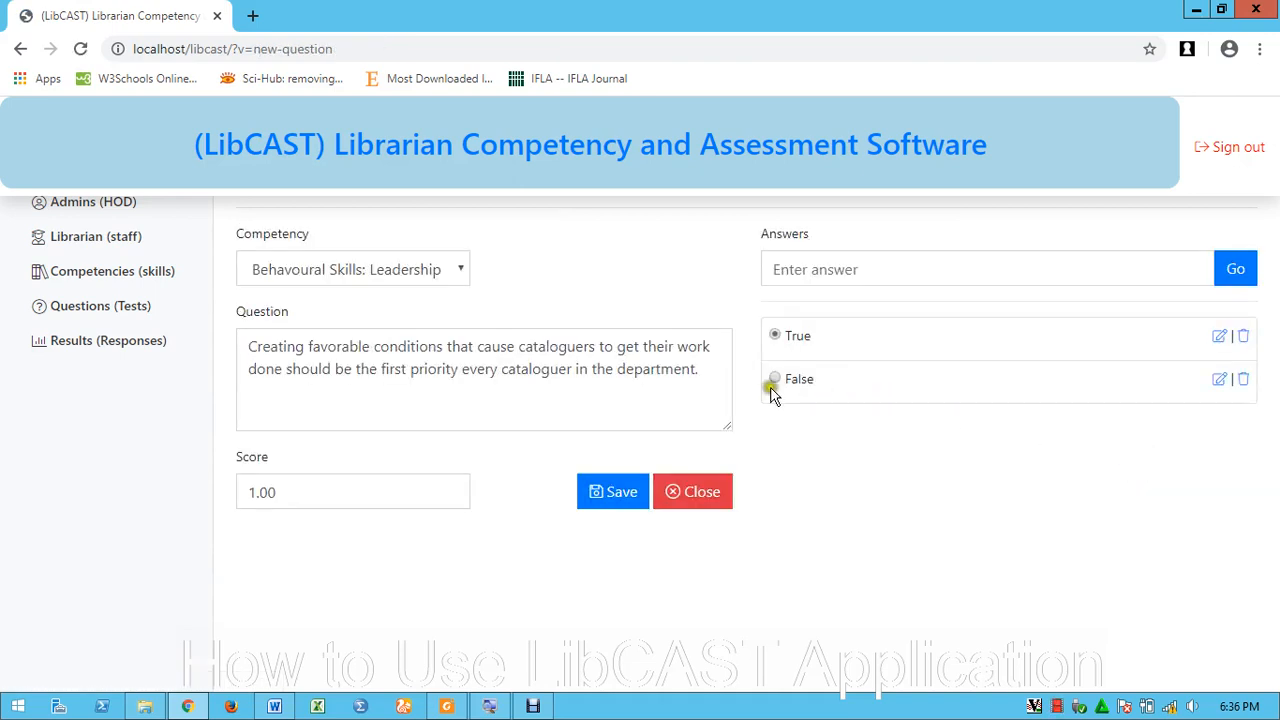
drag(313, 492, 200, 488)
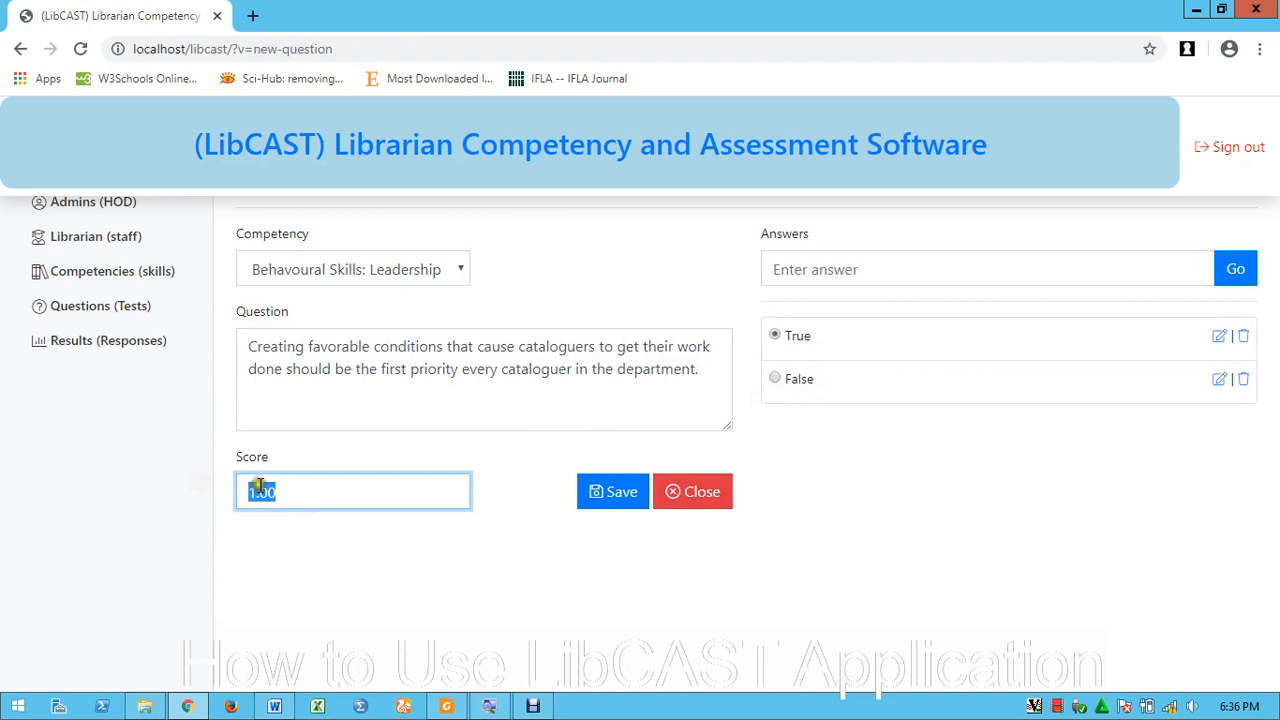
text(5)
click(776, 380)
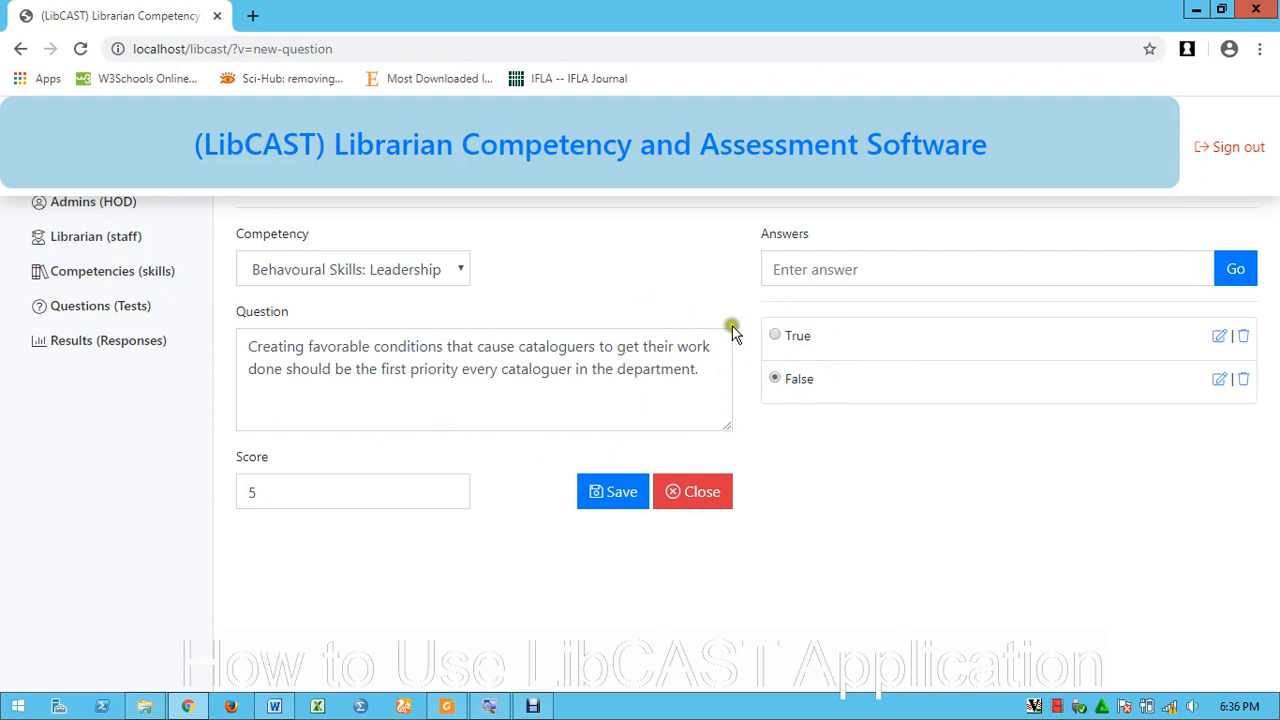
click(615, 494)
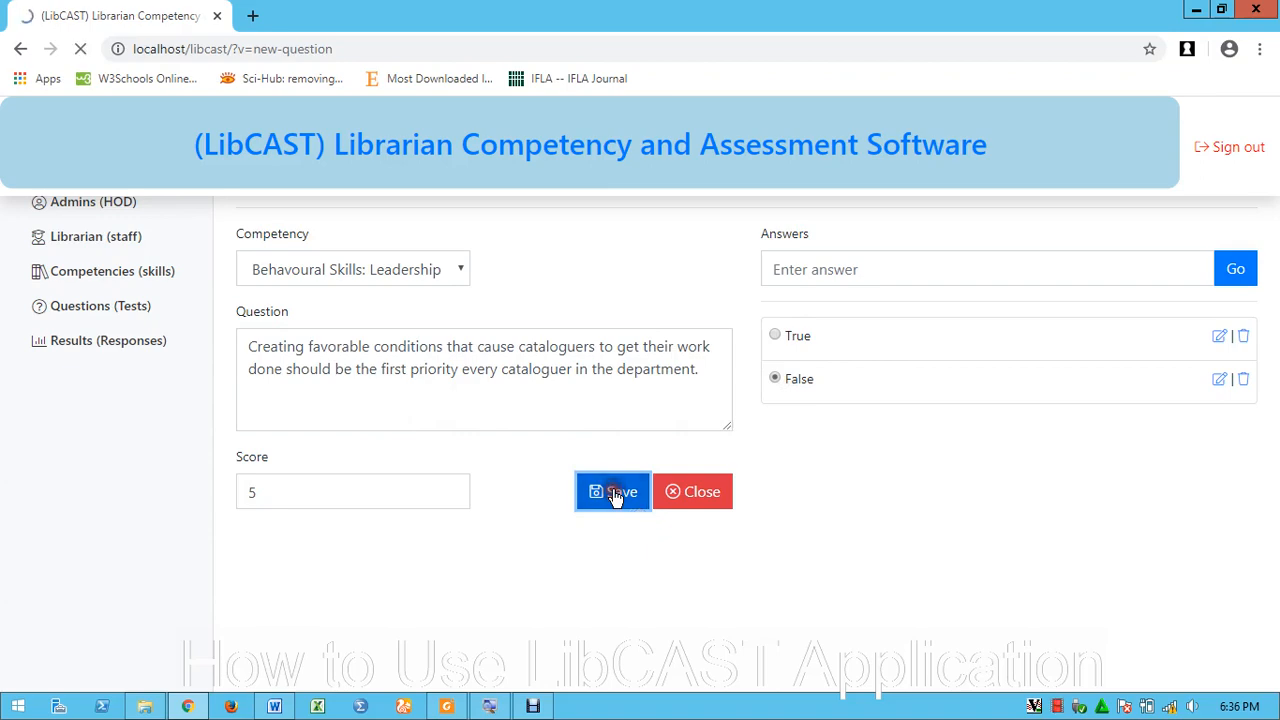
Reopen the Questions list filtered to Behavioural Skills: Leadership
click(95, 306)
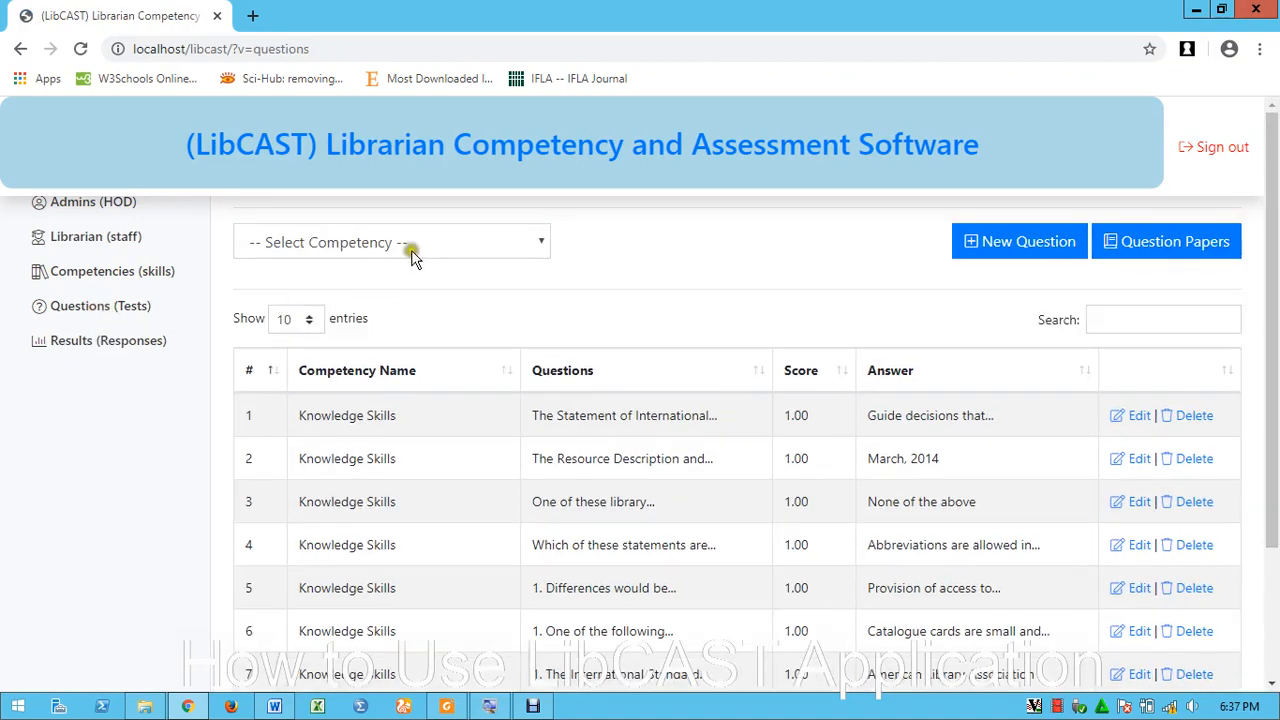
click(418, 248)
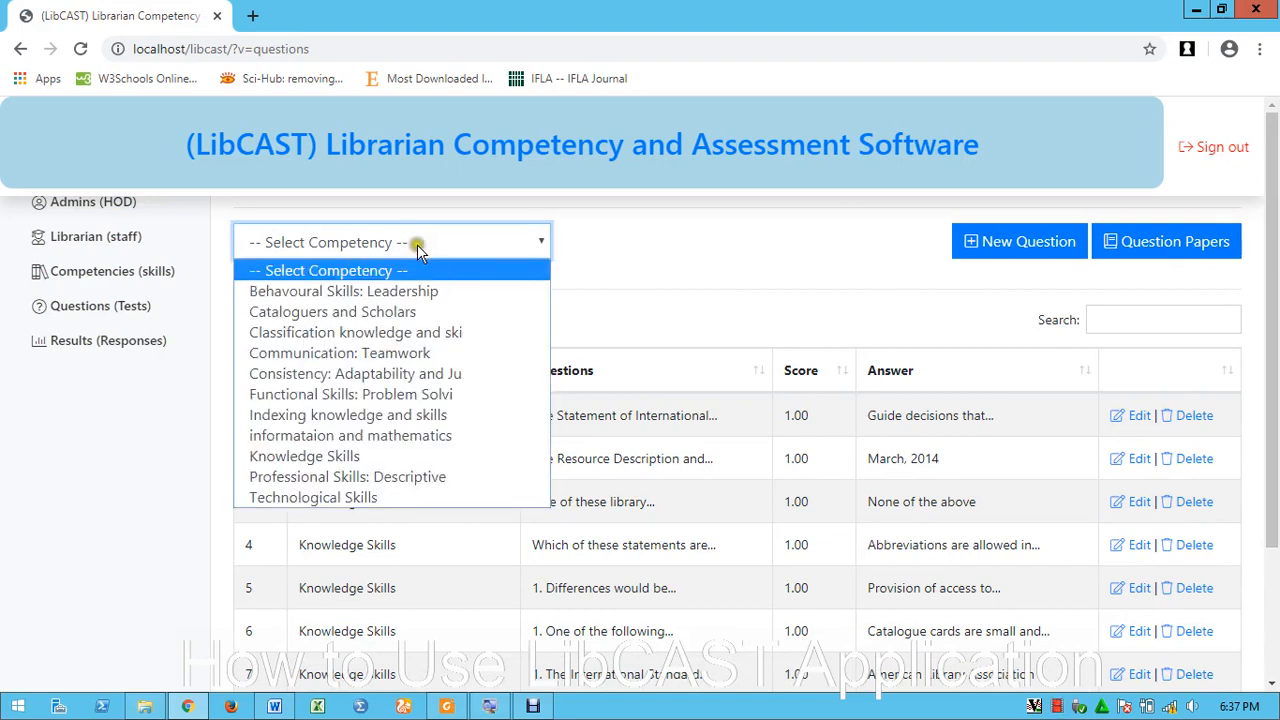
click(384, 291)
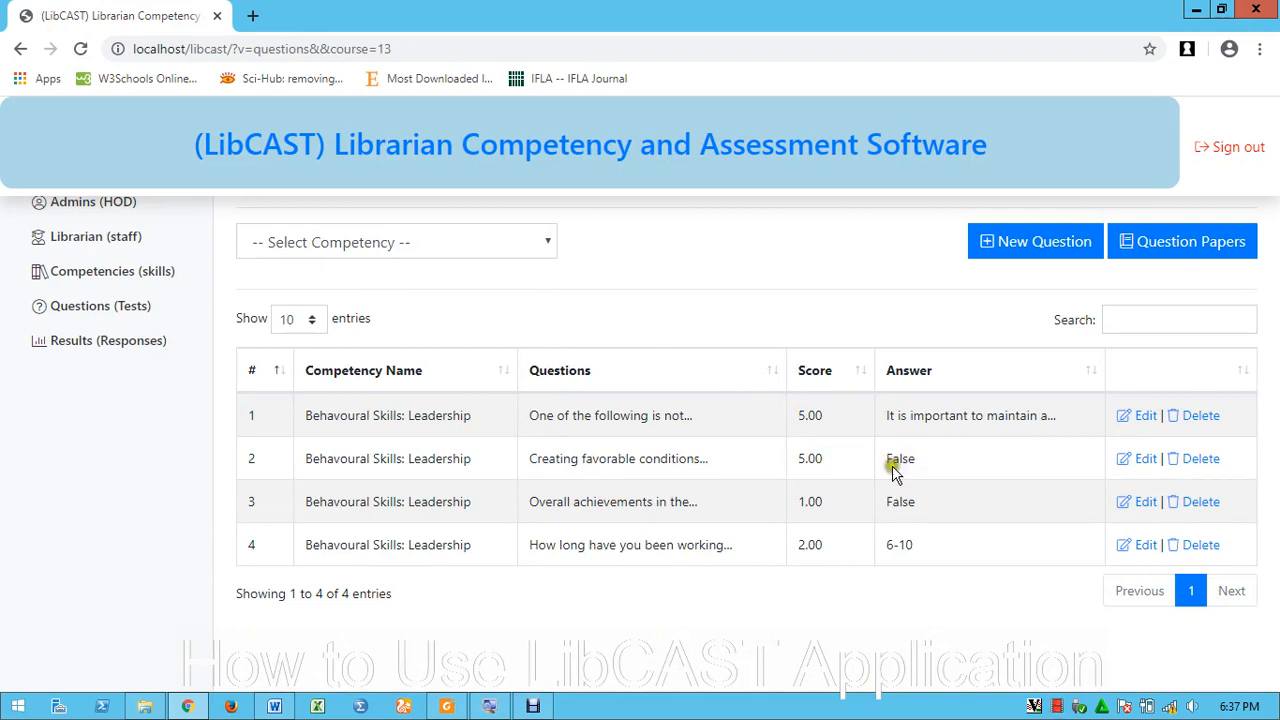
Confirm the second question's False answer and review the third question's 1.00 score and text
drag(890, 497, 923, 506)
click(944, 503)
drag(789, 500, 817, 503)
drag(573, 501, 688, 502)
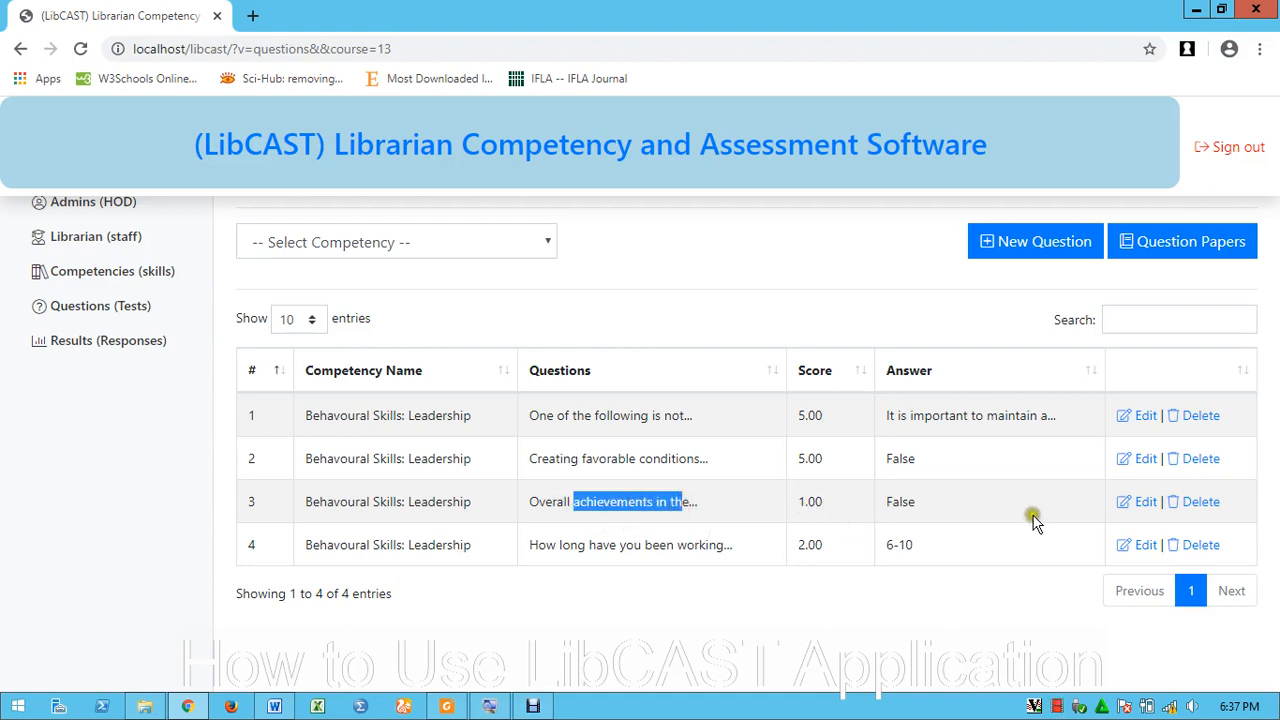
Cut the third question to its second sentence and correct 'cataloguing' to 'cataloging'
click(1143, 502)
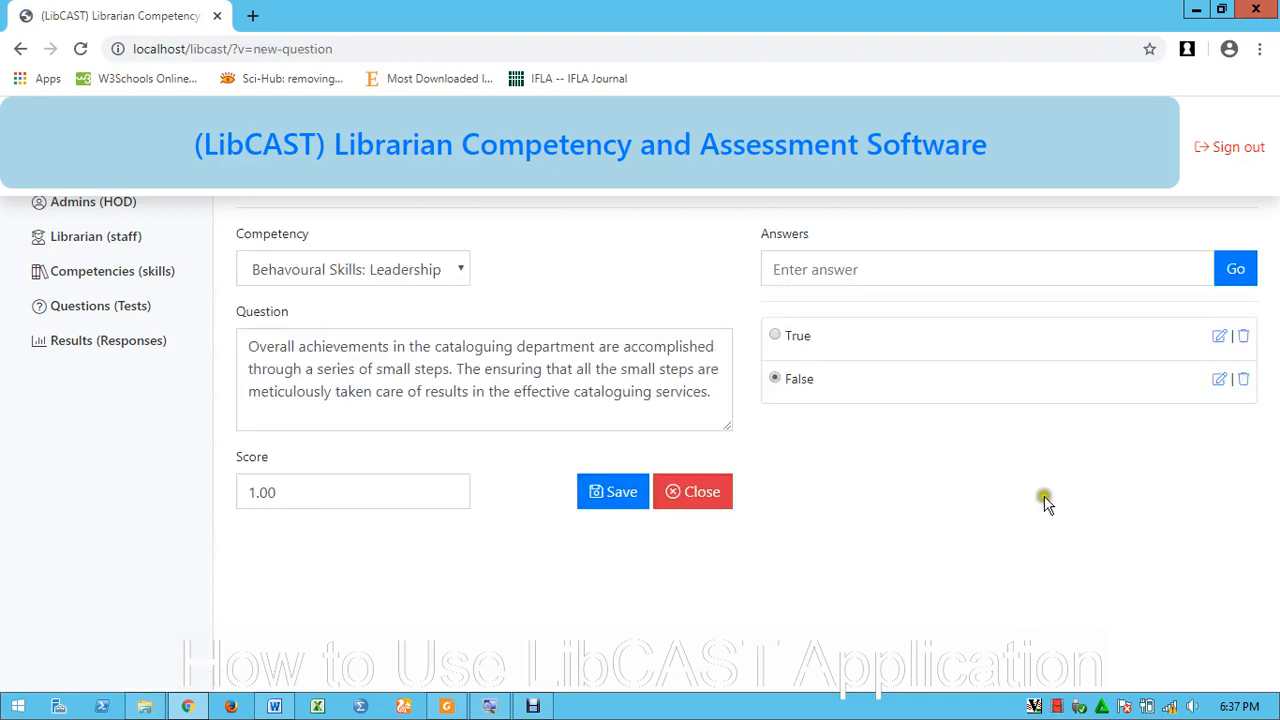
drag(455, 370, 228, 343)
key(BackSpace)
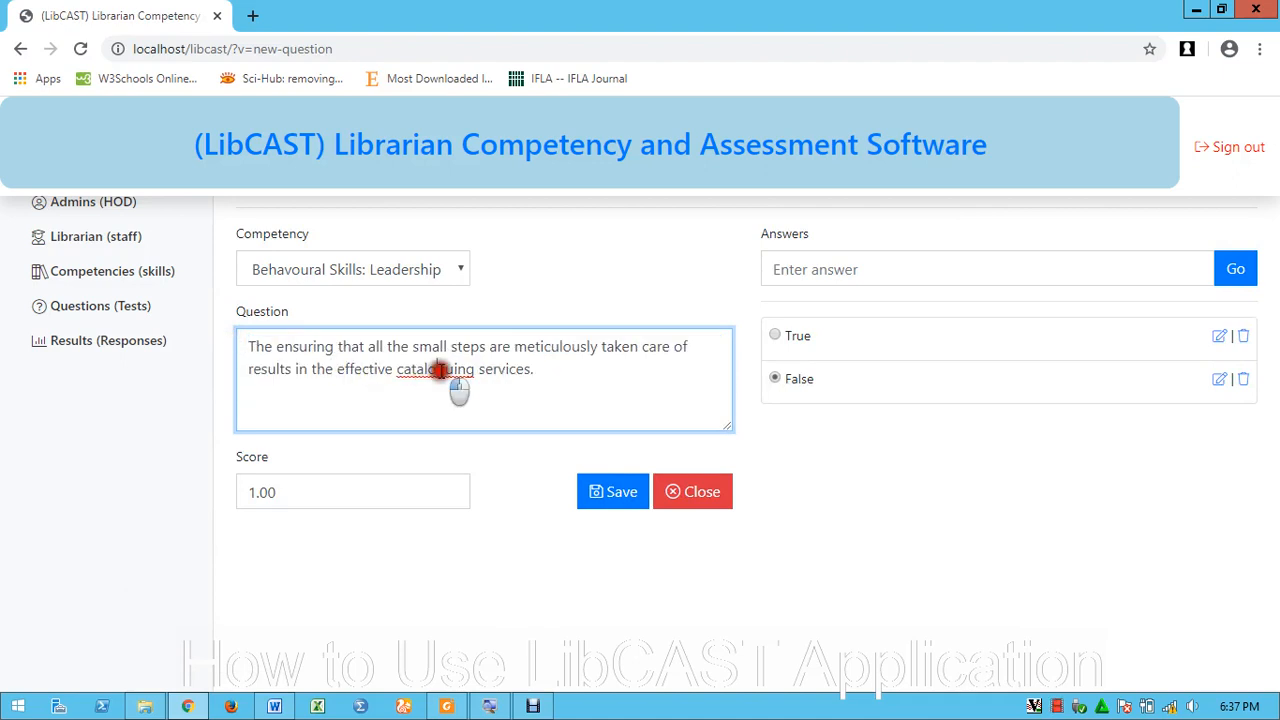
right_click(435, 374)
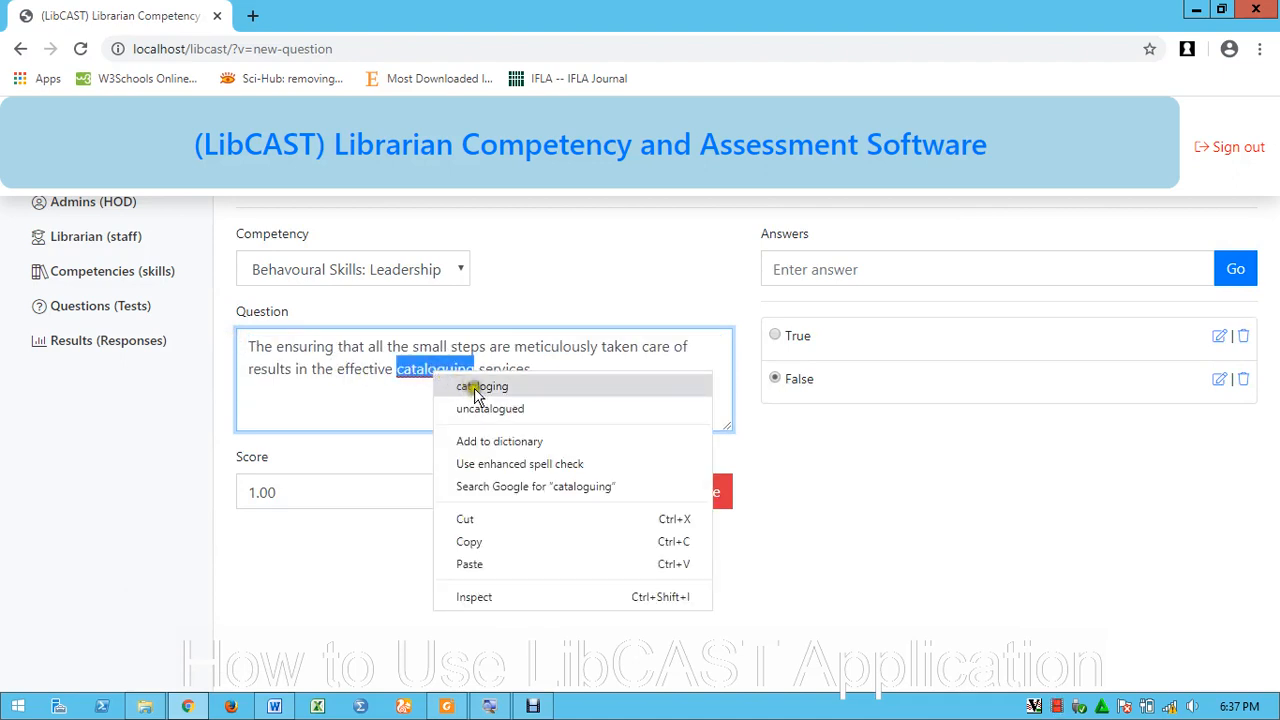
click(466, 387)
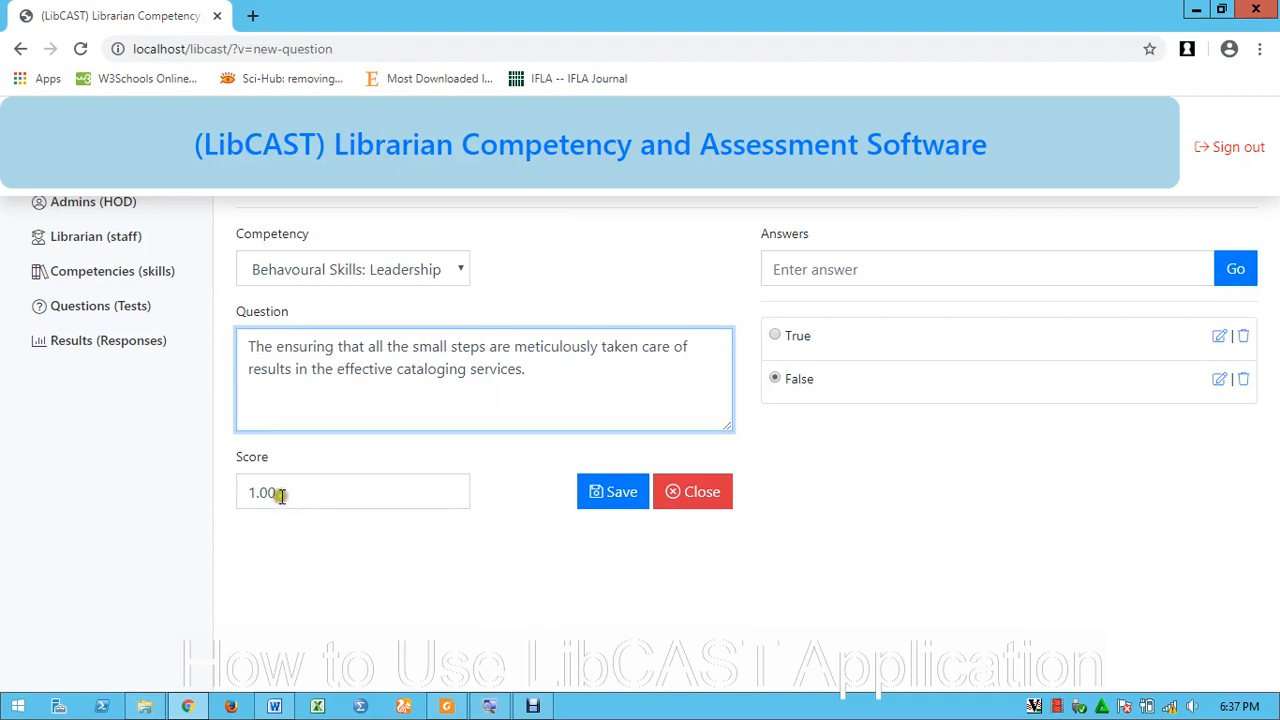
Set its score to 5, mark True as correct, and save
drag(268, 493, 175, 483)
text(5)
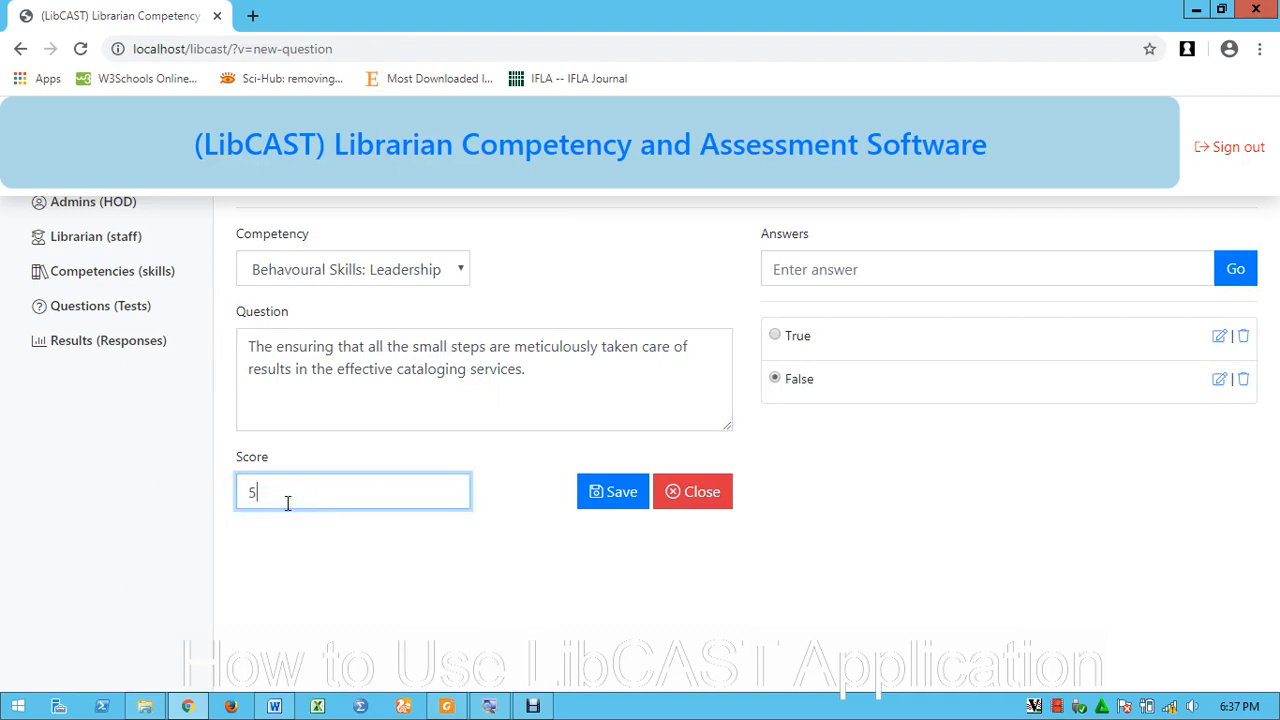
click(775, 336)
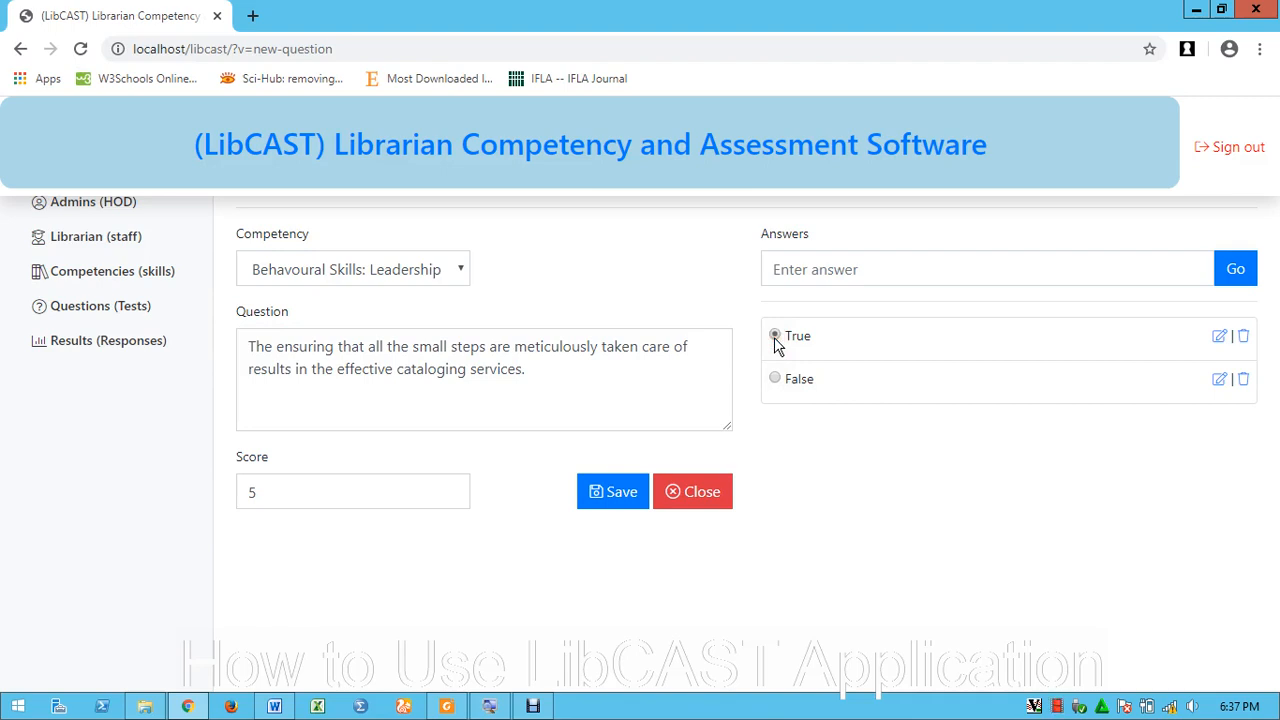
click(620, 500)
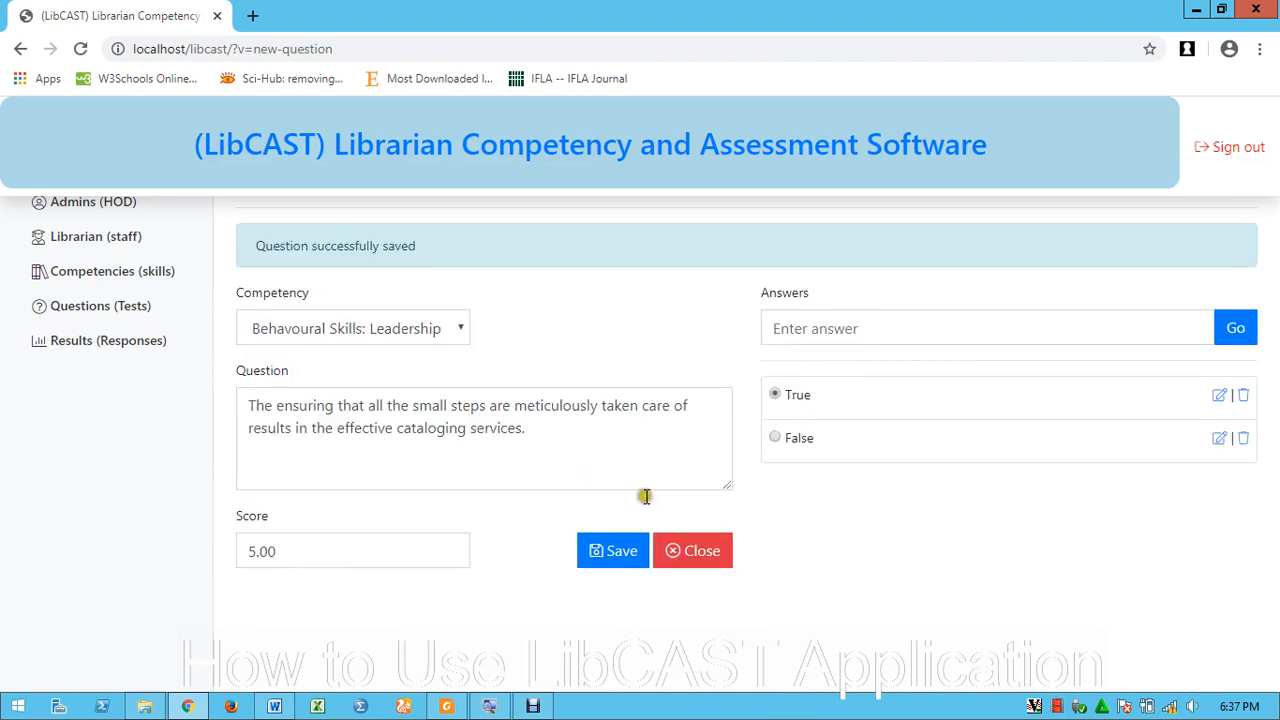
Filter to Behavioural Skills: Leadership and open the 'How long have you been working' question
click(127, 307)
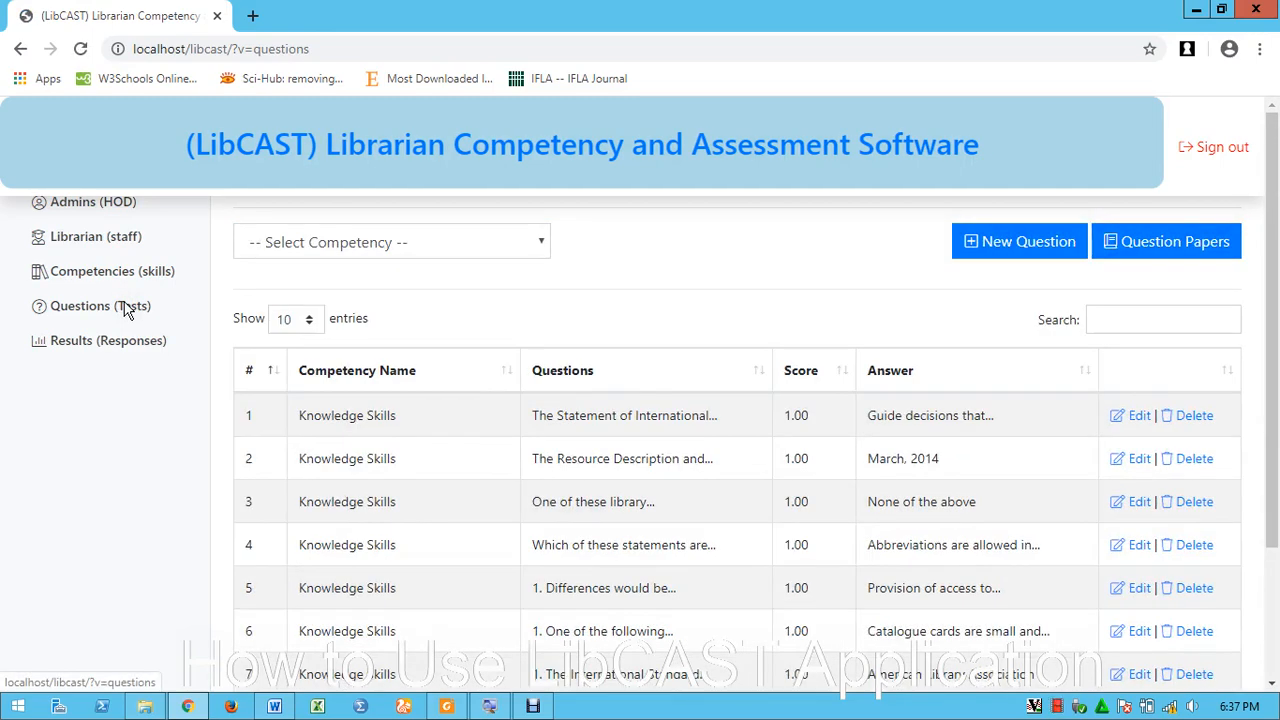
click(343, 241)
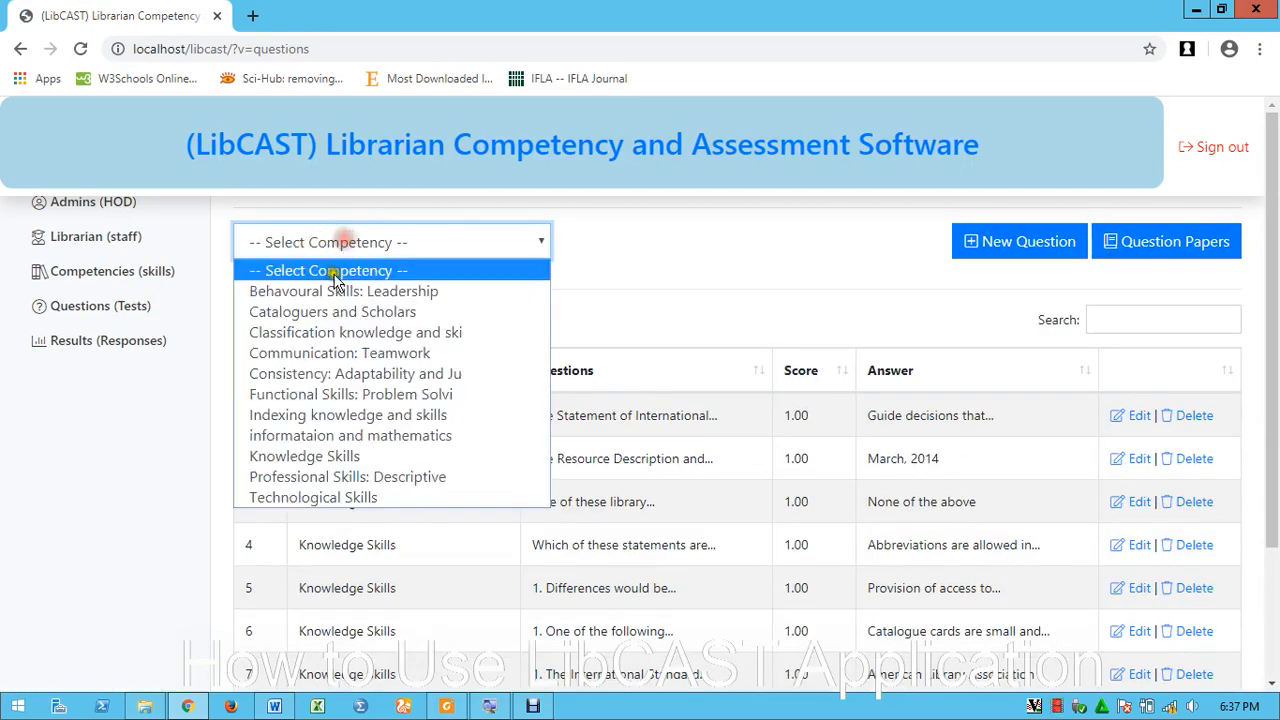
click(334, 291)
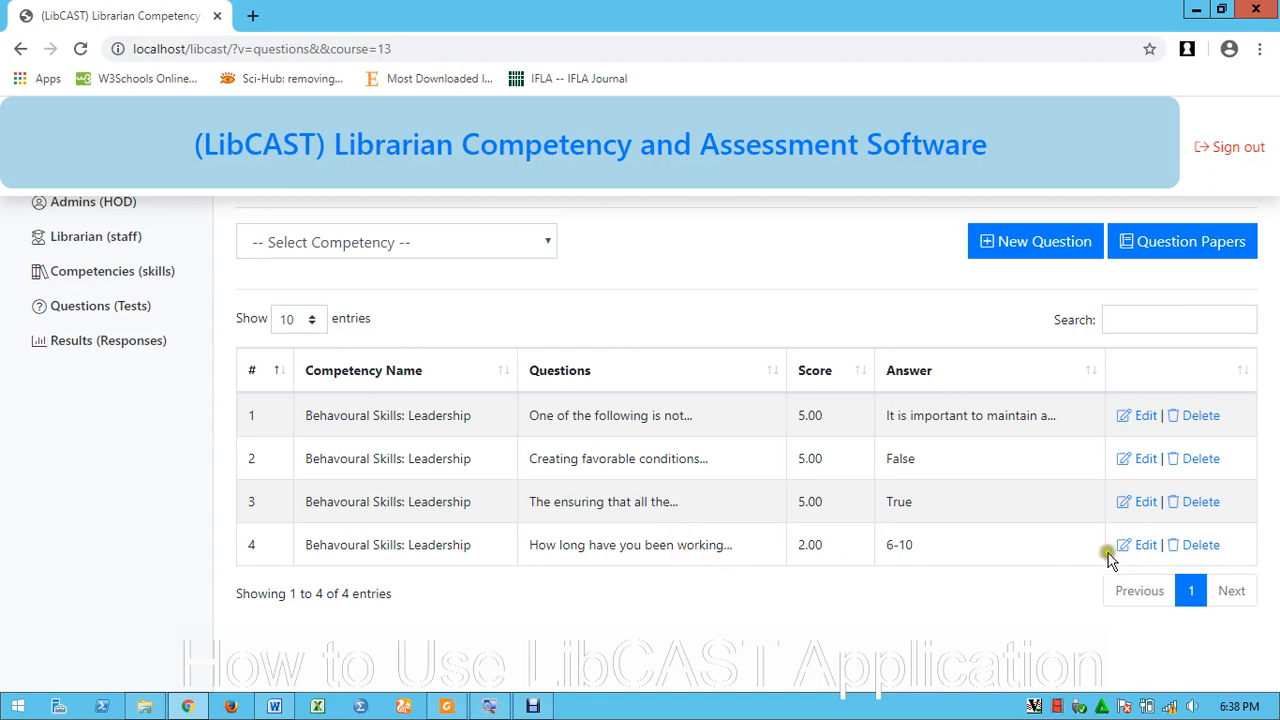
click(1145, 547)
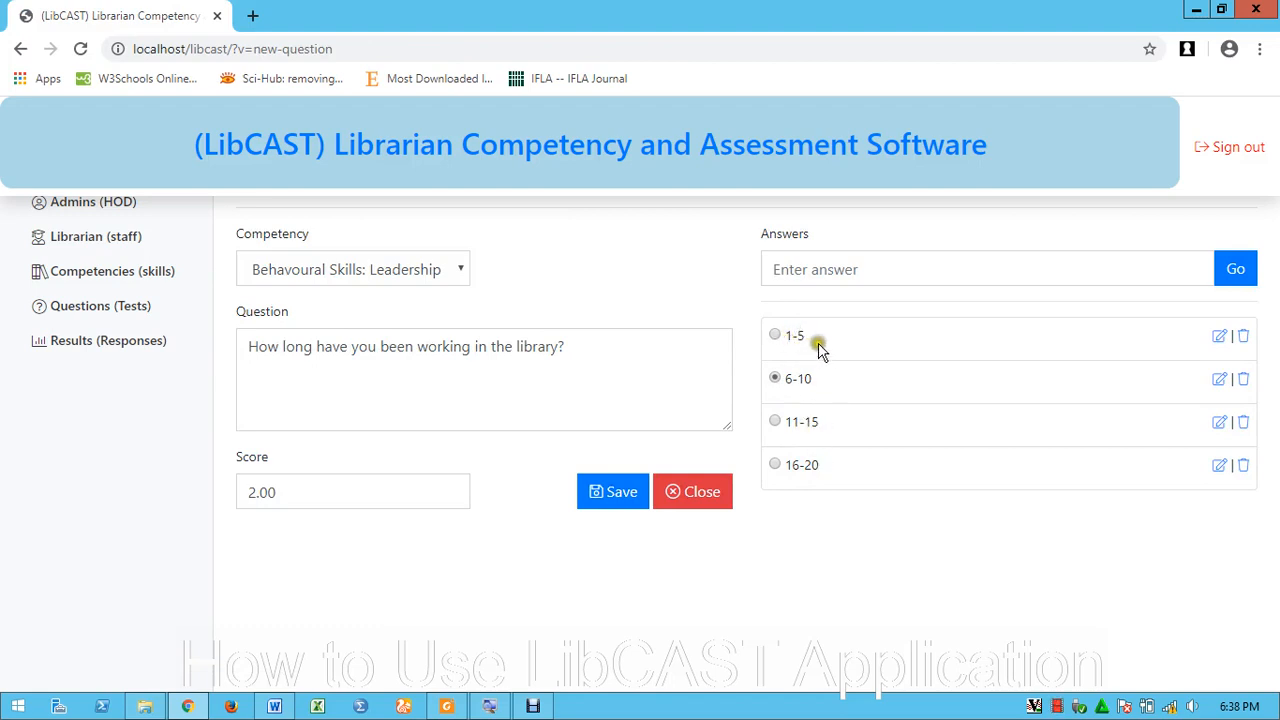
Change the answers 1-5 to 1-2 and 6-10 to 3-4
click(1220, 336)
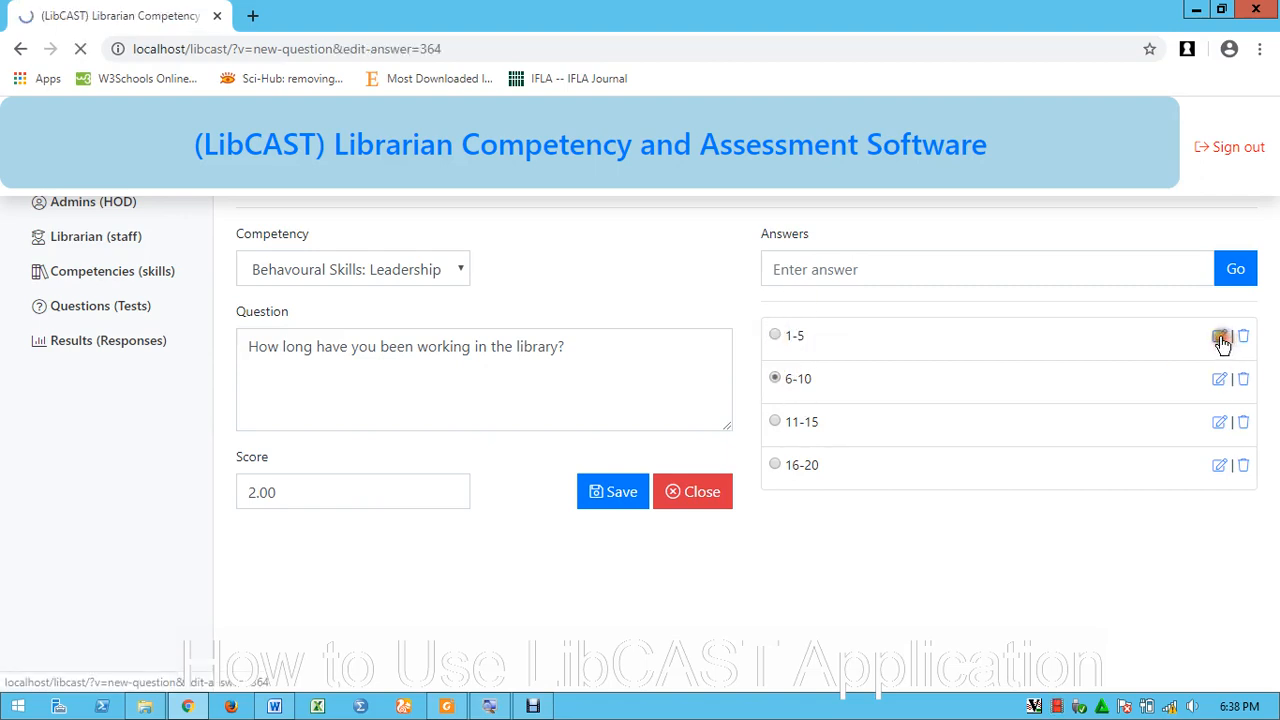
click(820, 270)
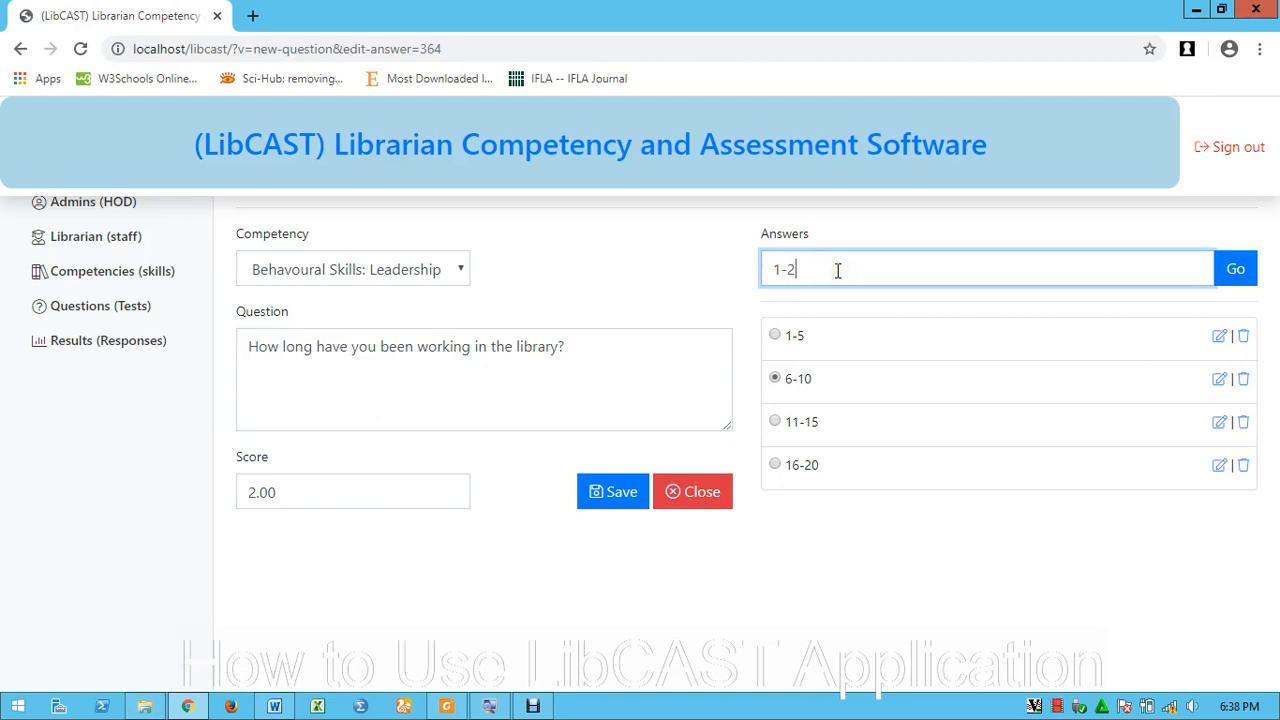
text(2)
click(1235, 270)
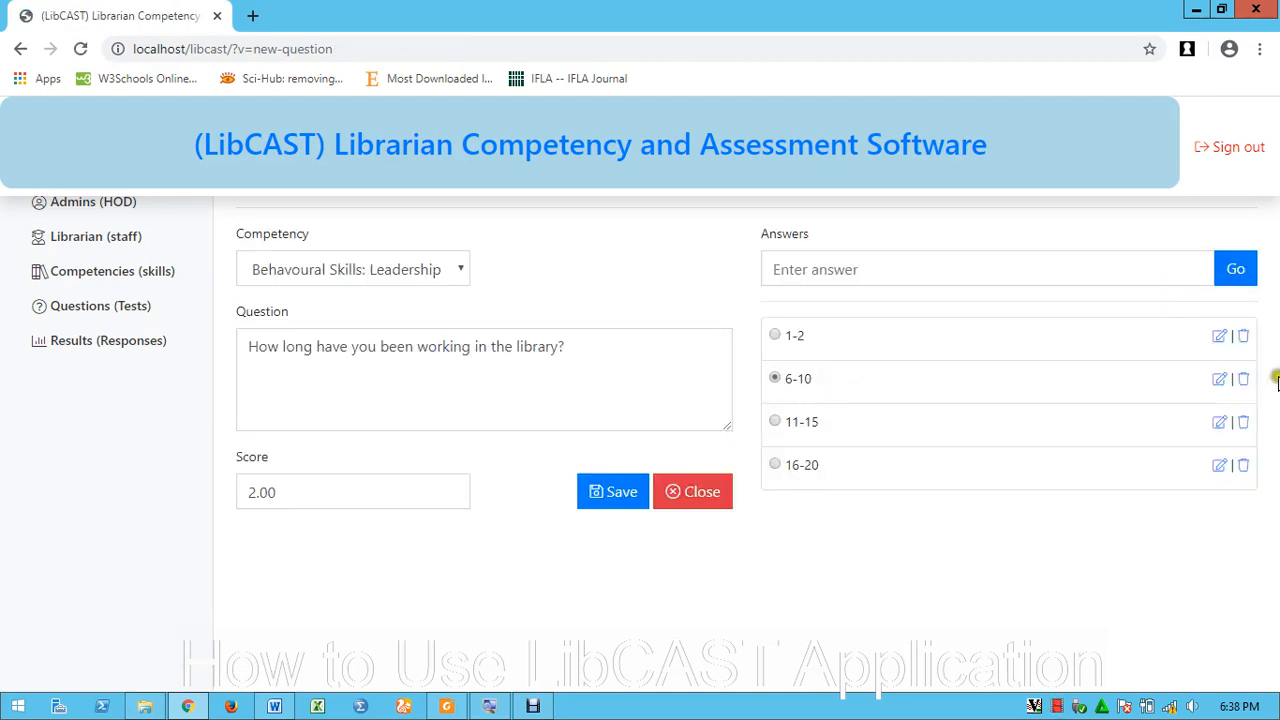
click(1228, 380)
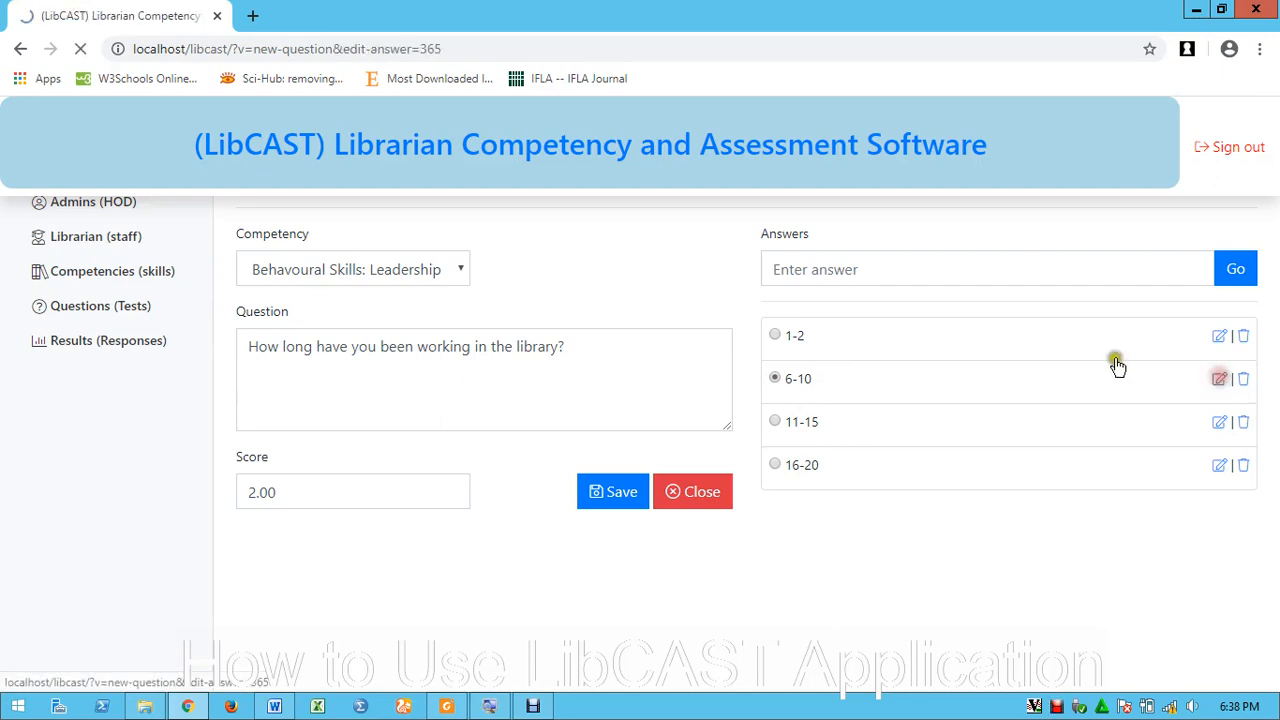
click(847, 266)
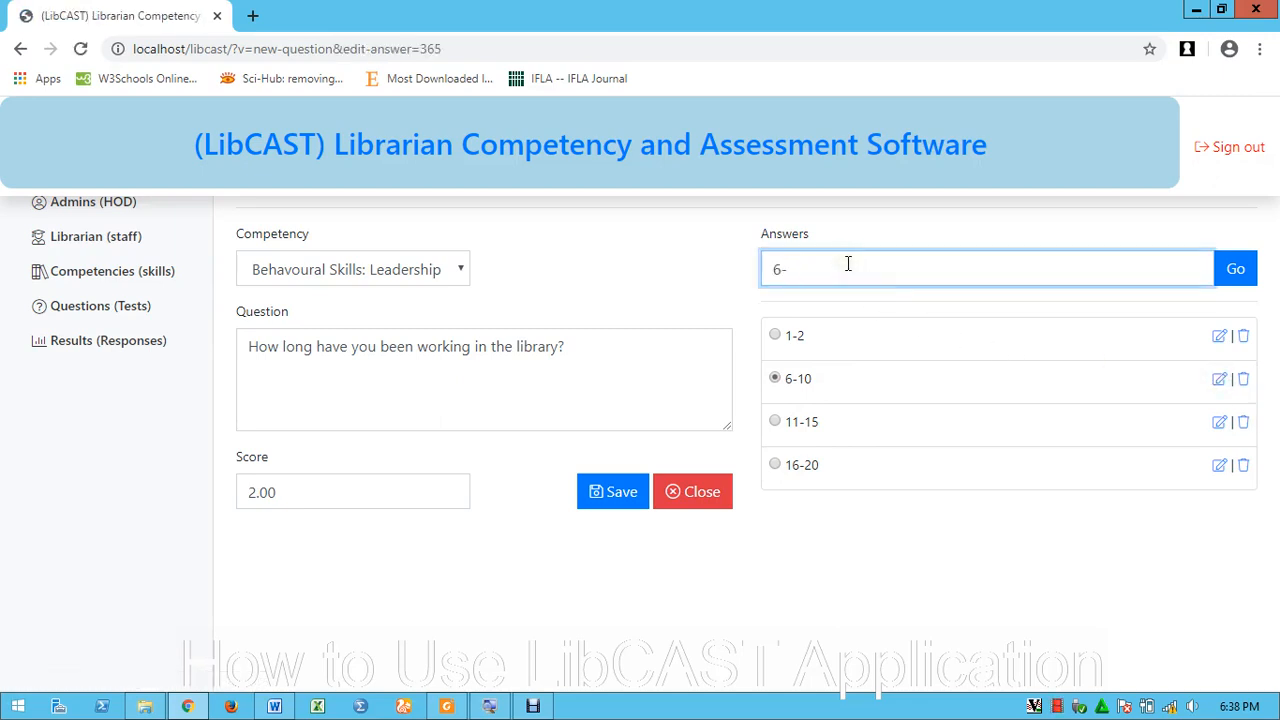
key(BackSpace)
key(BackSpace)
text(3-4)
click(1234, 270)
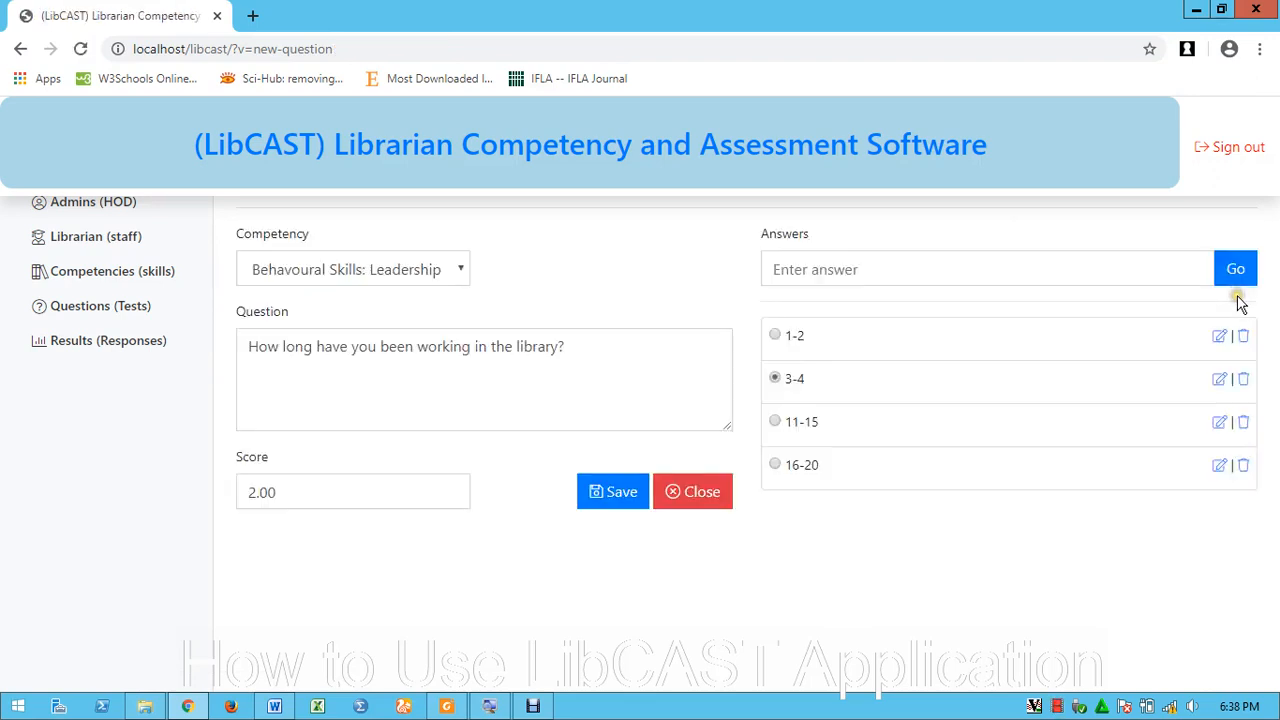
Change the answers 11-15 to 5-6 and 16-20 to 7-8
click(1220, 422)
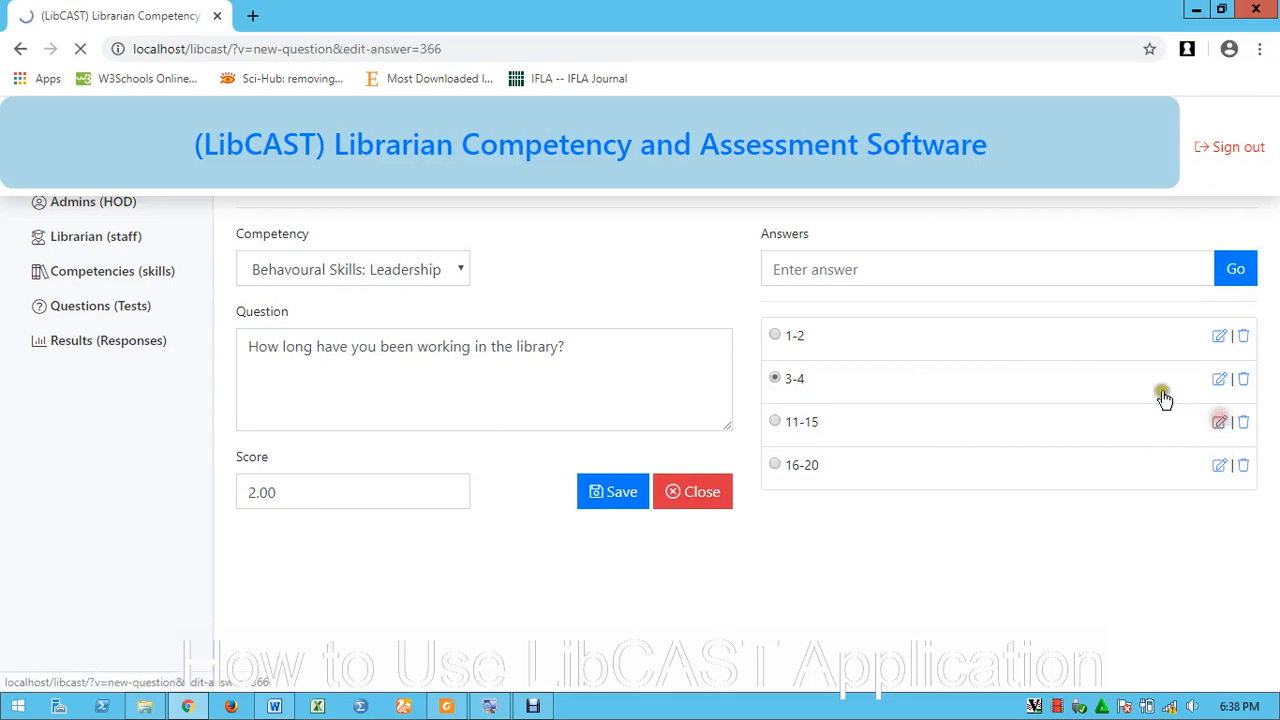
drag(822, 270, 688, 262)
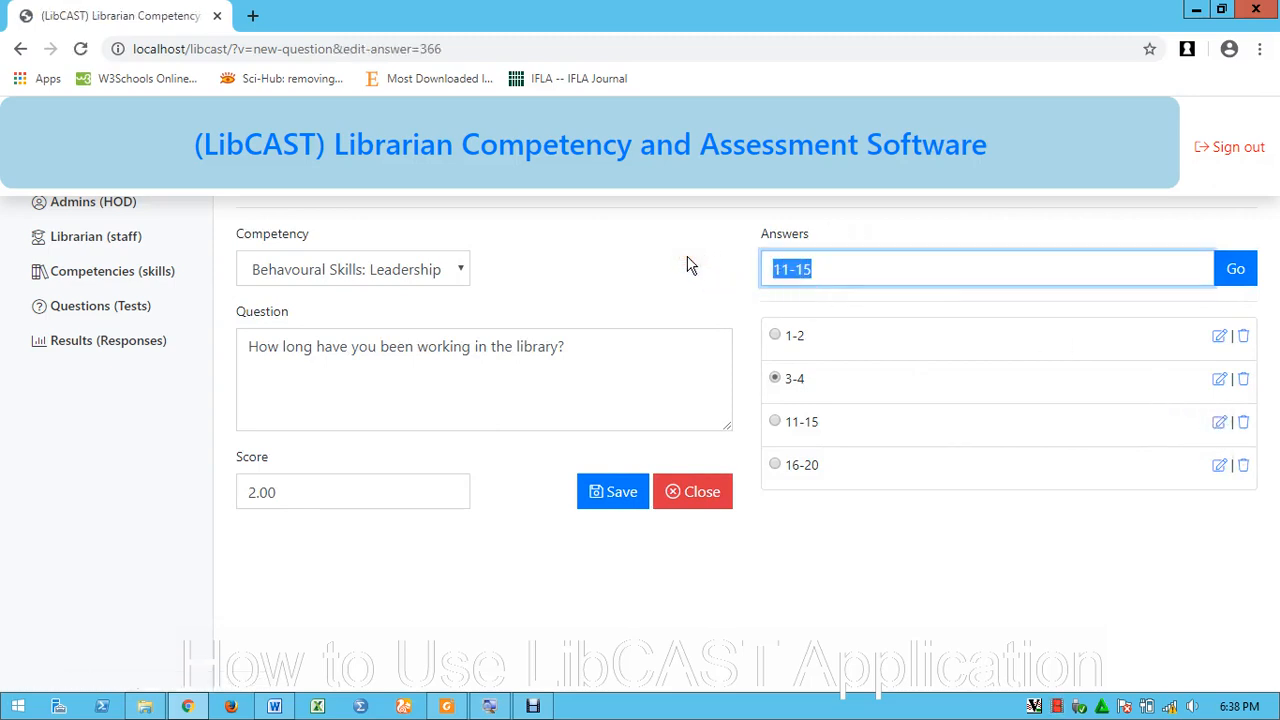
text(5-6)
click(1235, 268)
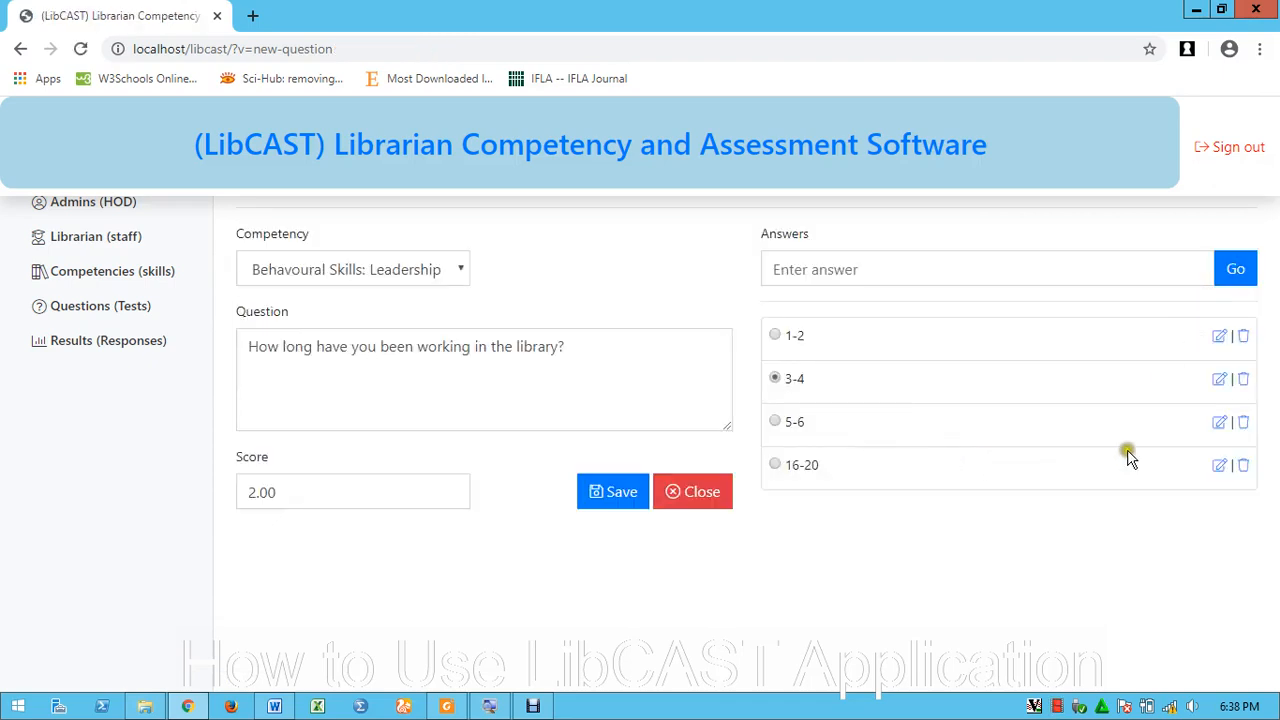
click(1217, 466)
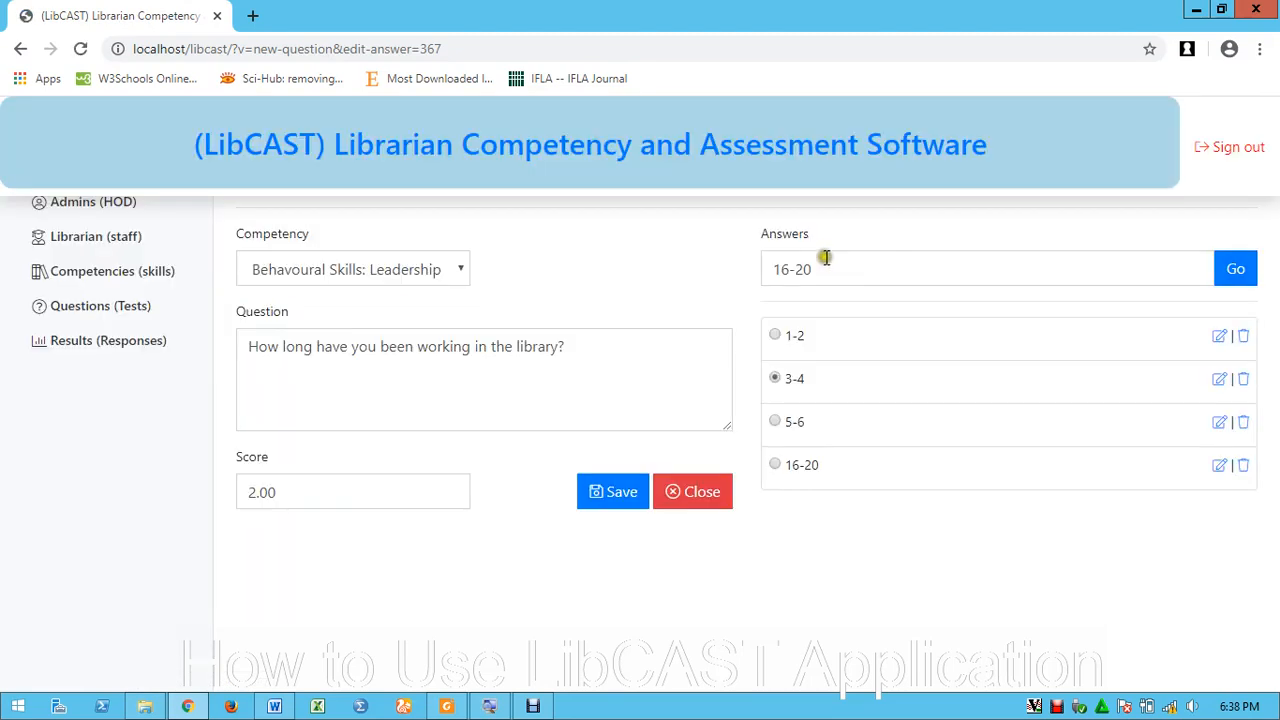
drag(833, 268, 700, 266)
text(7-8)
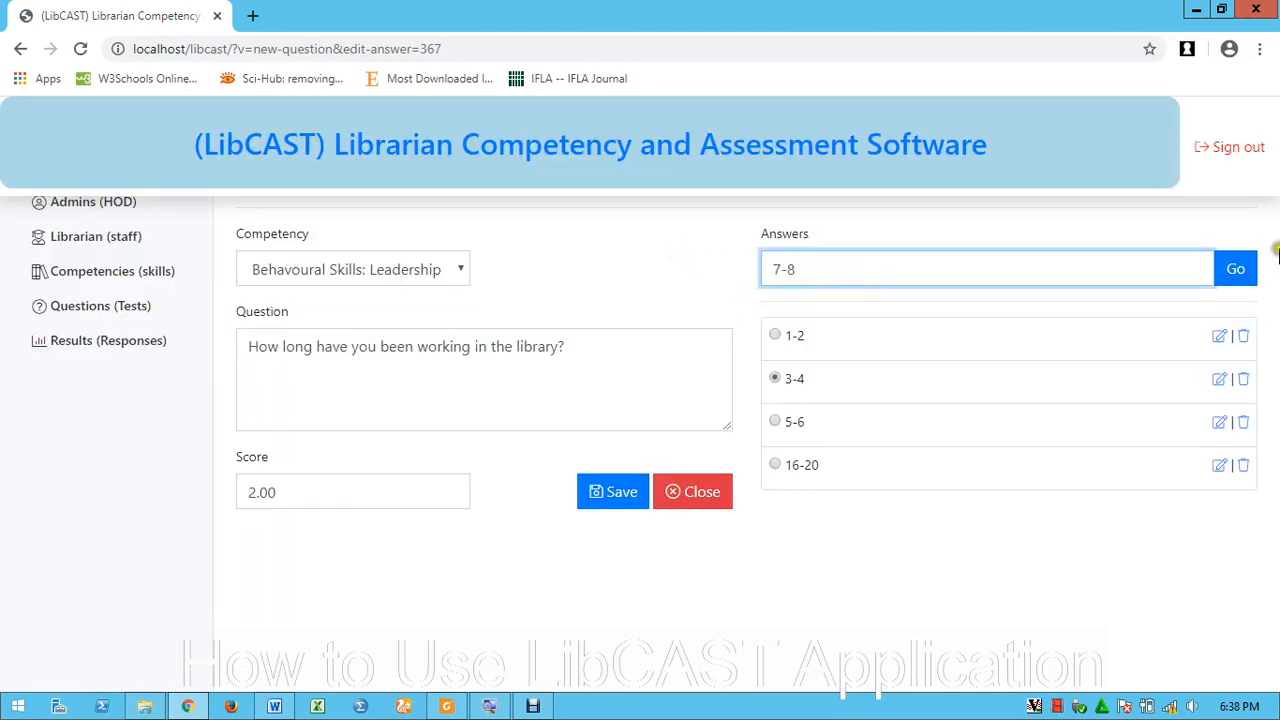
click(1234, 268)
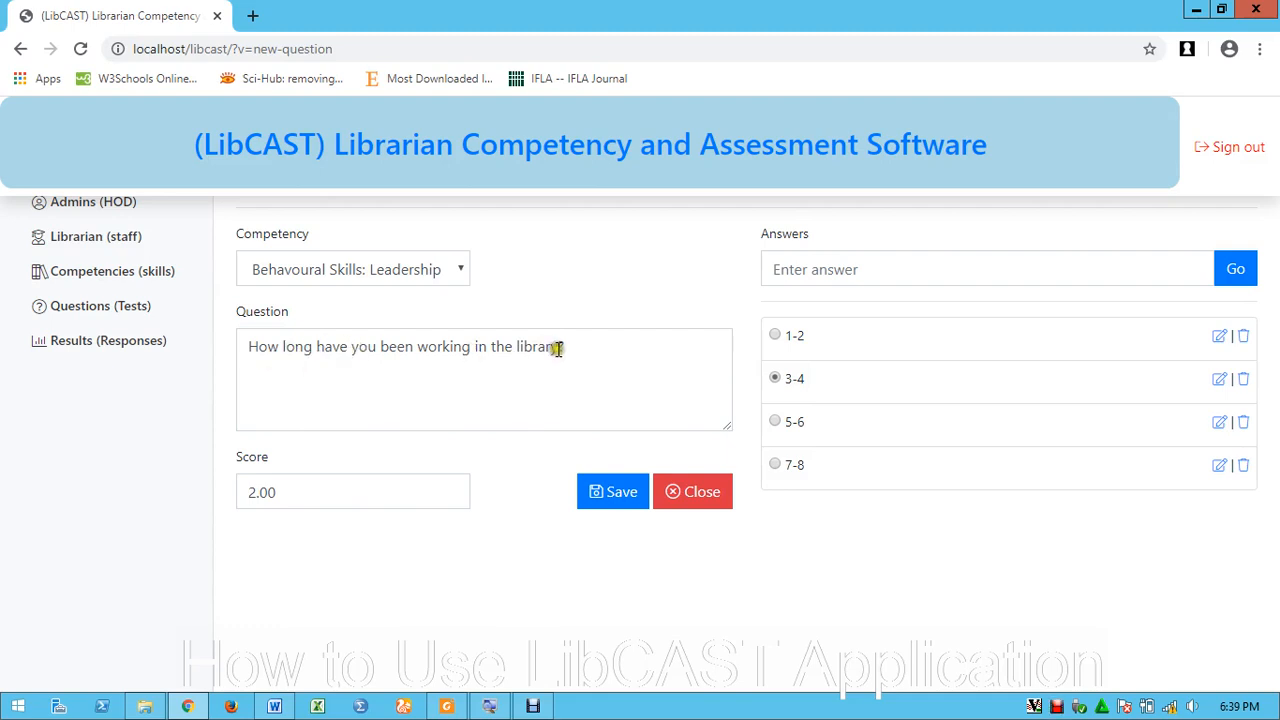
Reword the question to 'Indicate your years of working experience?', score it 5 with 7-8 correct, and save
drag(559, 347, 237, 366)
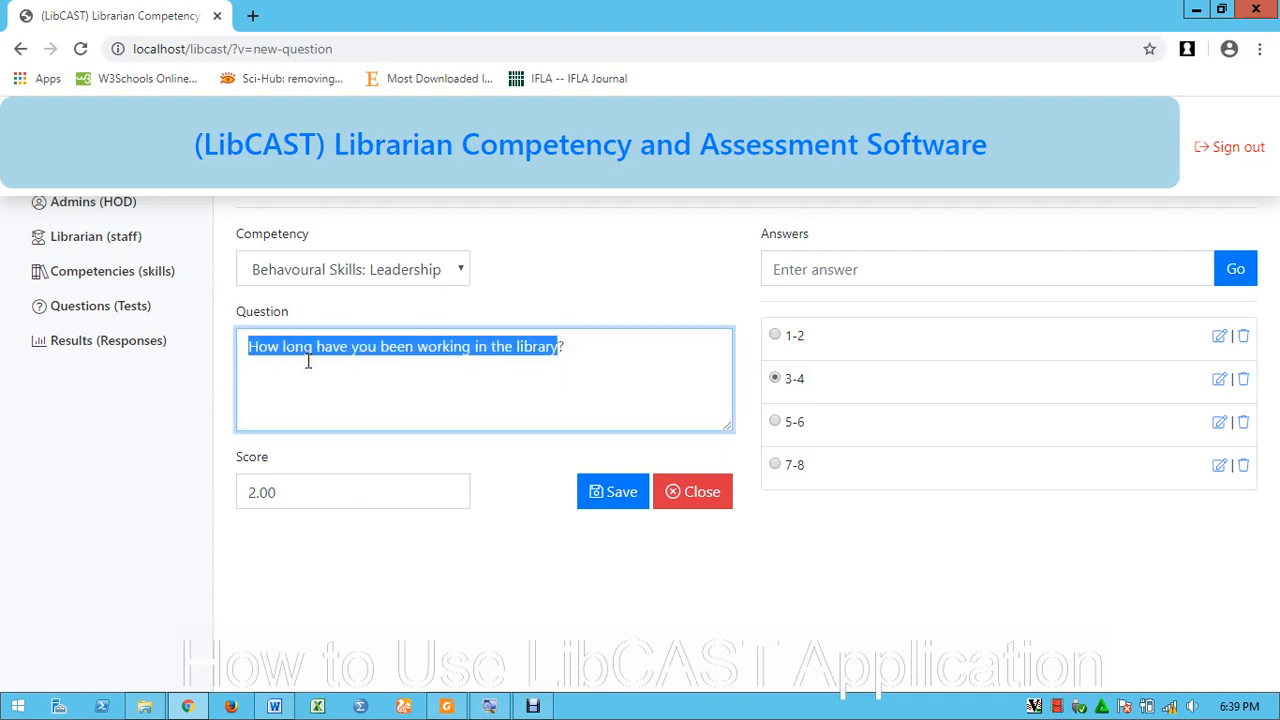
text(In)
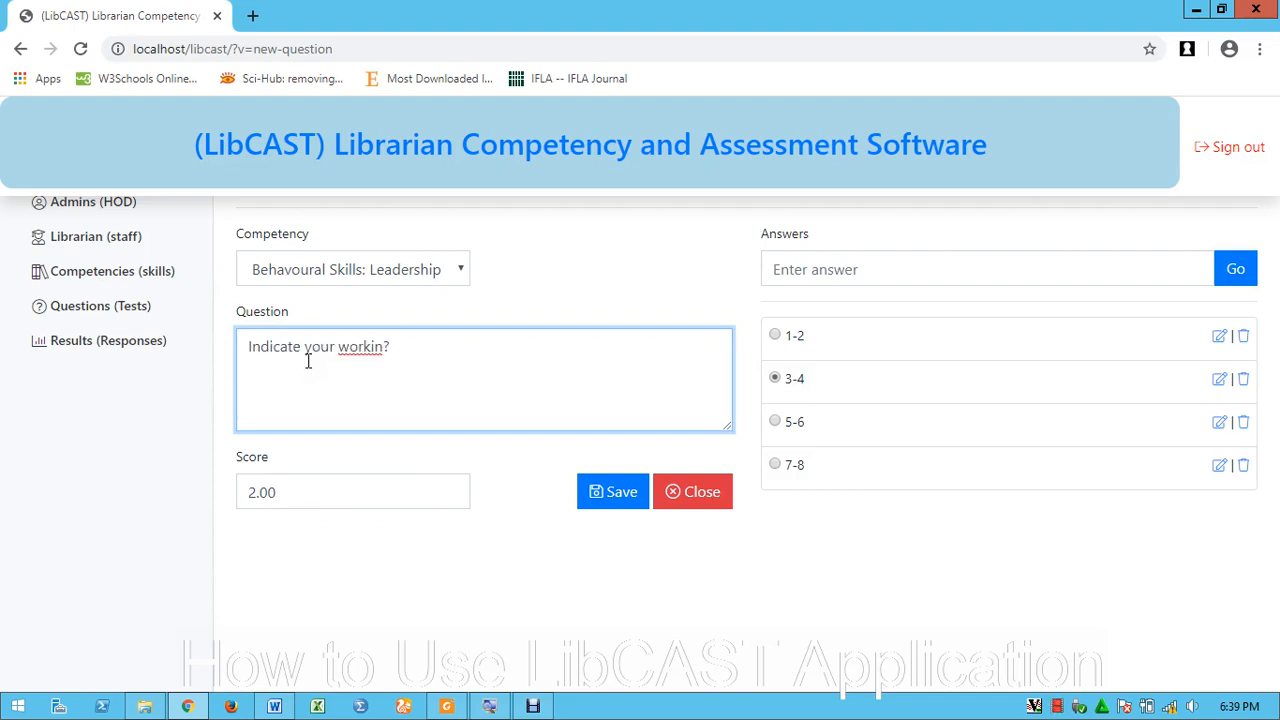
text(years of)
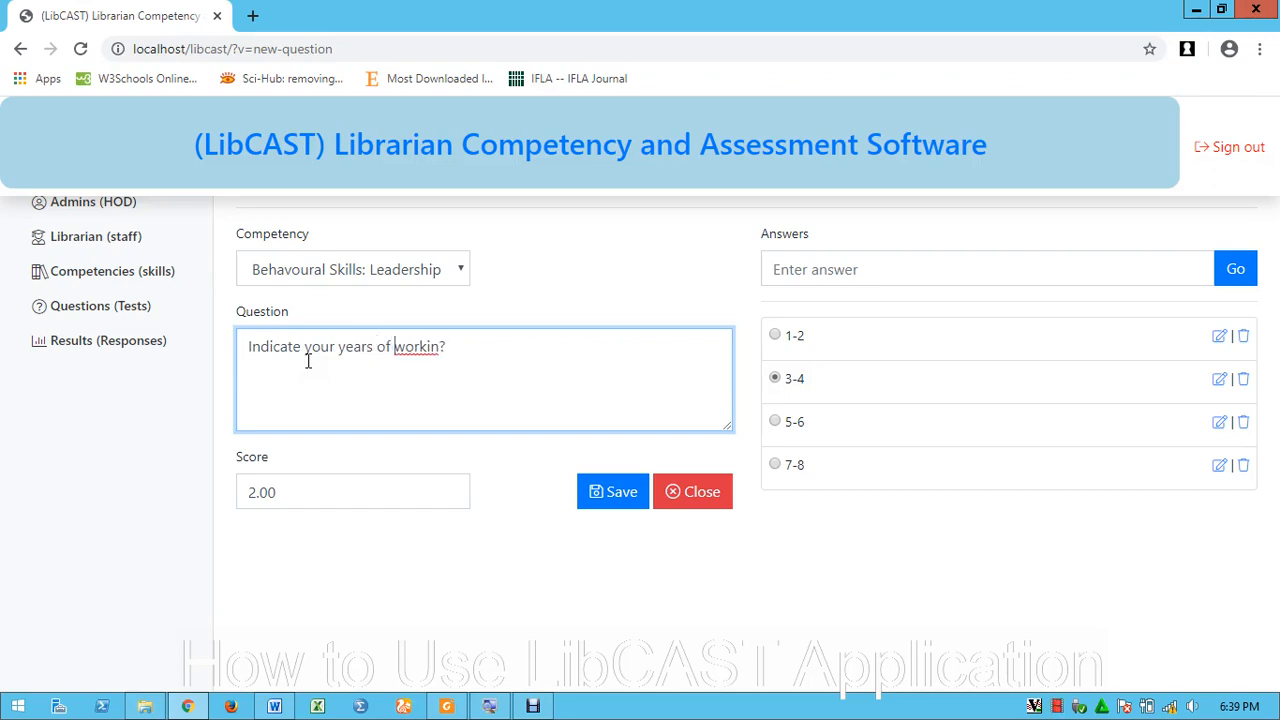
key(Delete)
key(Delete)
key(Delete)
key(Delete)
key(Delete)
key(Delete)
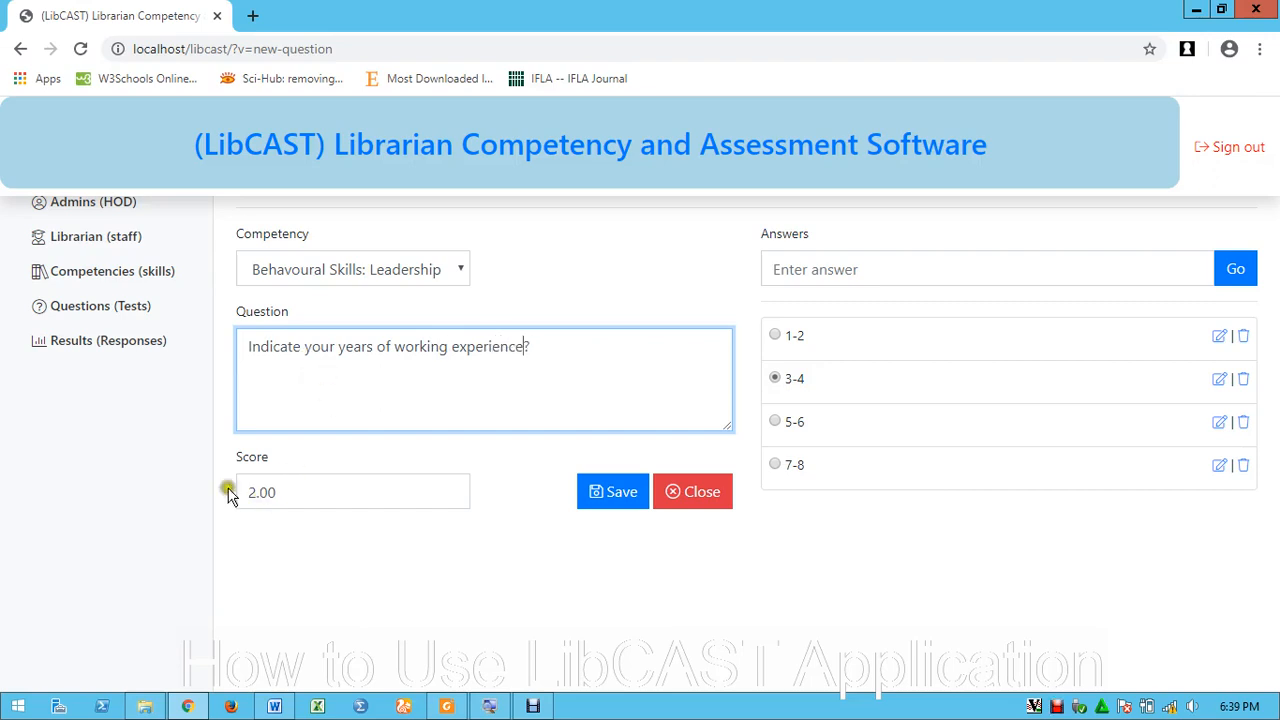
drag(297, 490, 123, 477)
text(5)
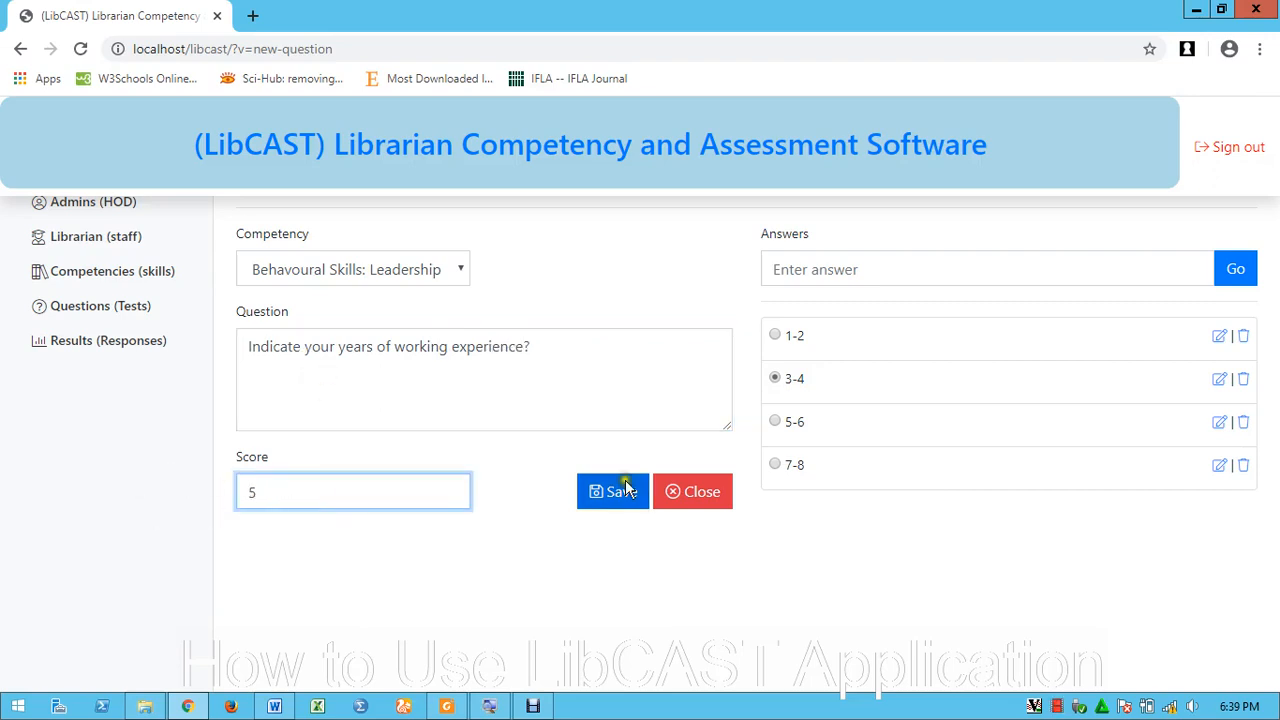
click(776, 465)
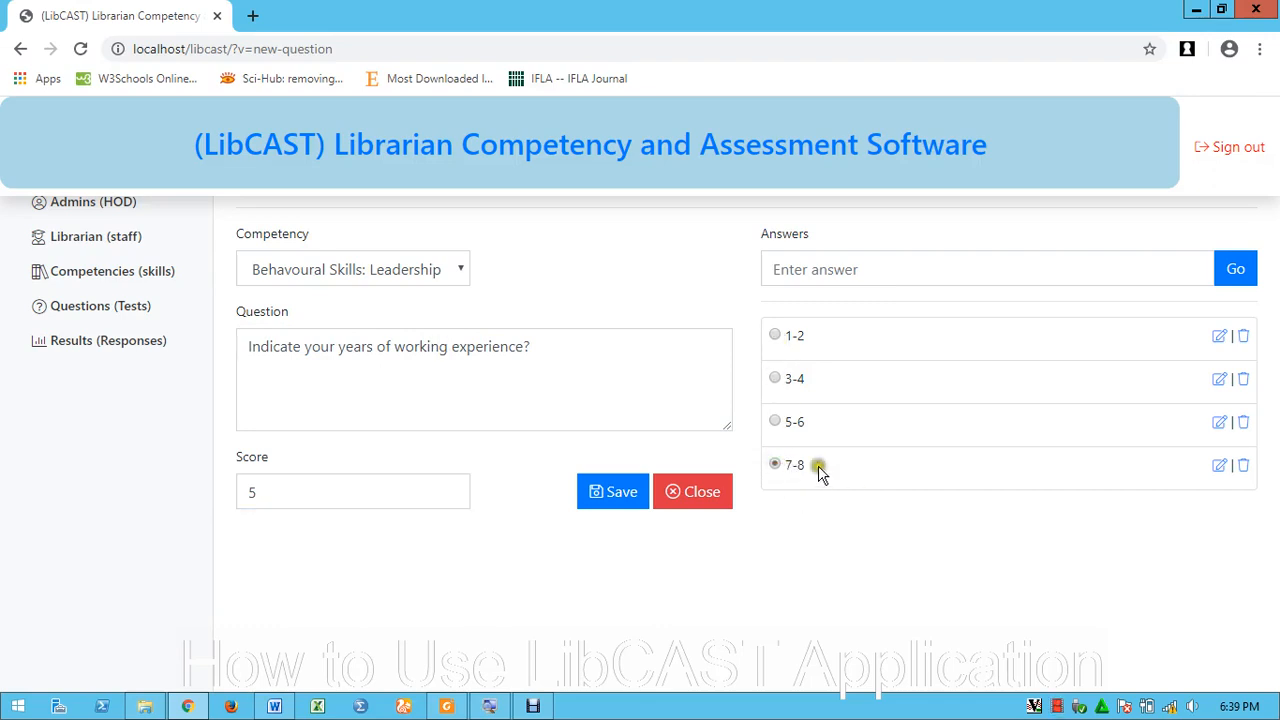
click(617, 492)
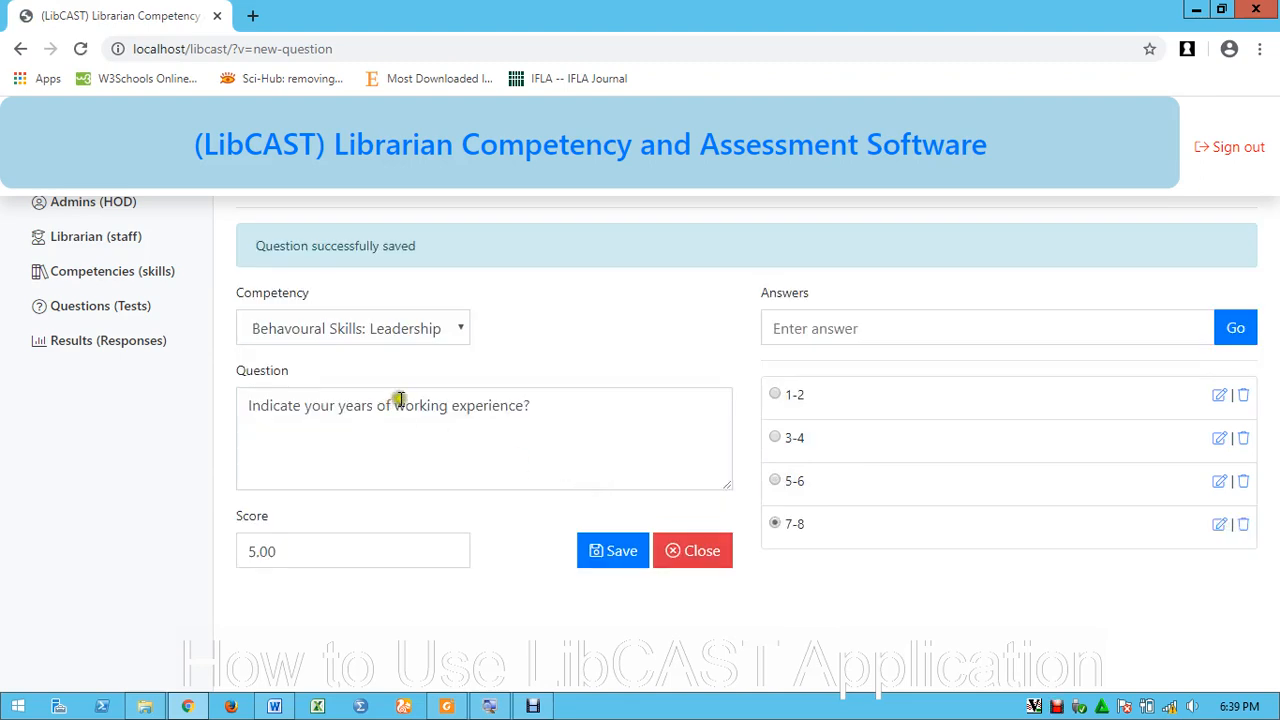
Filter the questions list to the Behavioural Skills: Leadership competency
click(115, 313)
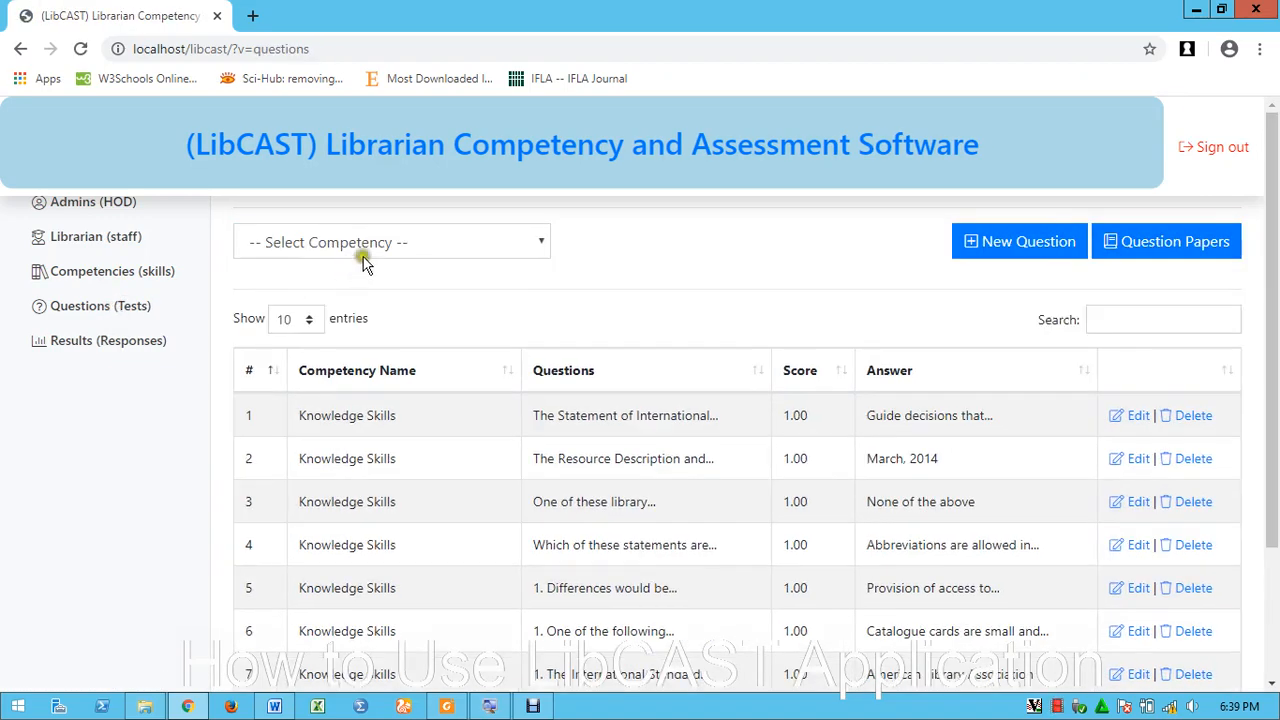
click(368, 245)
click(363, 293)
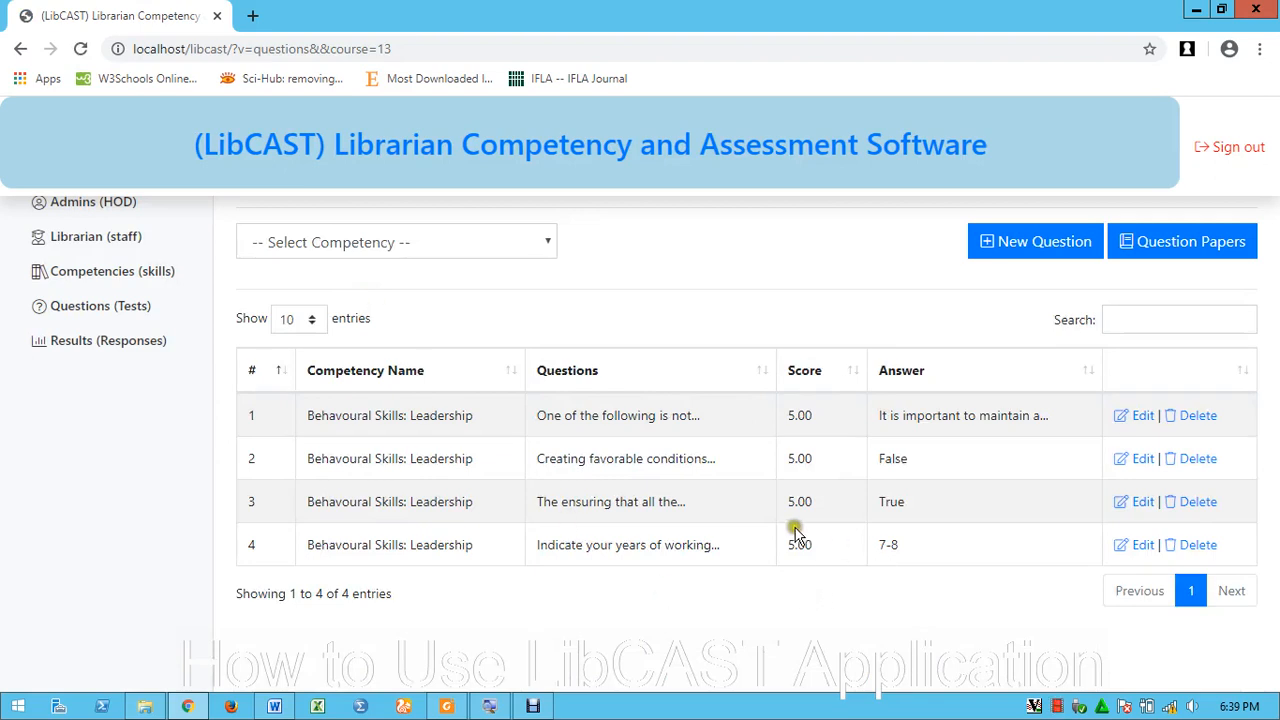
Check question 4's 7-8 answer and 5.00 score in the Leadership list
drag(870, 544, 929, 544)
click(560, 468)
click(793, 416)
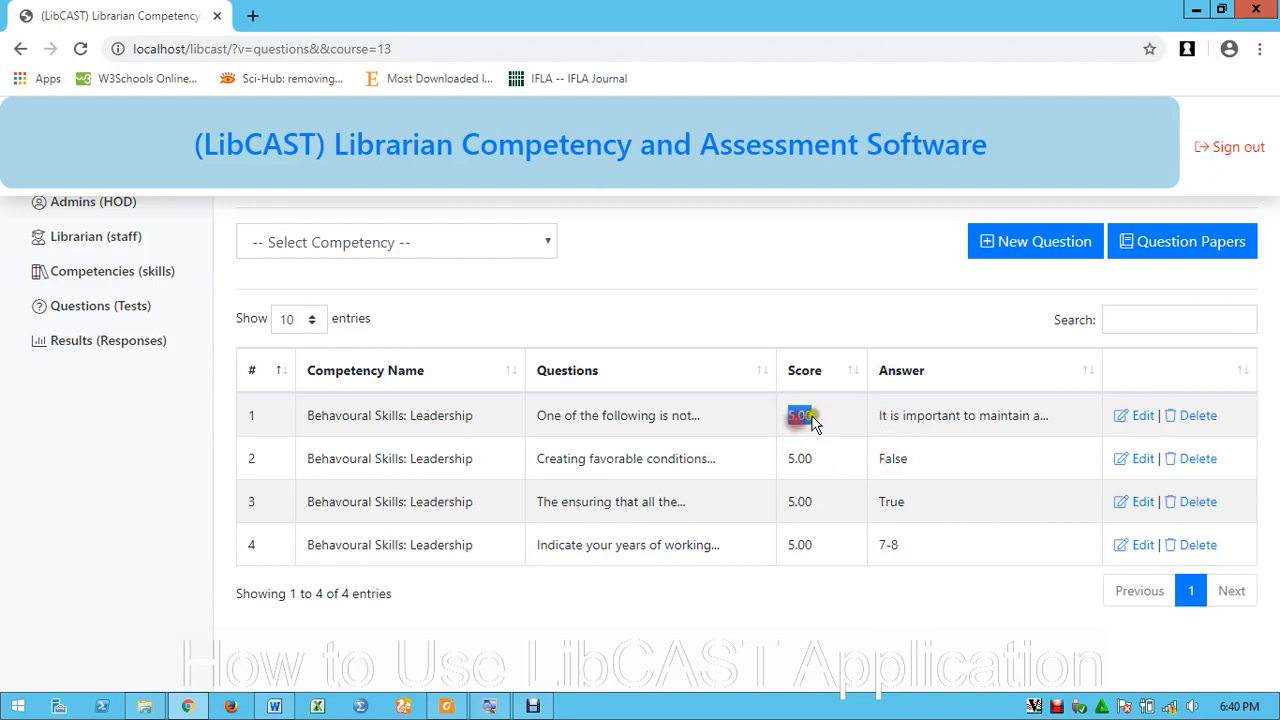
click(812, 459)
click(812, 499)
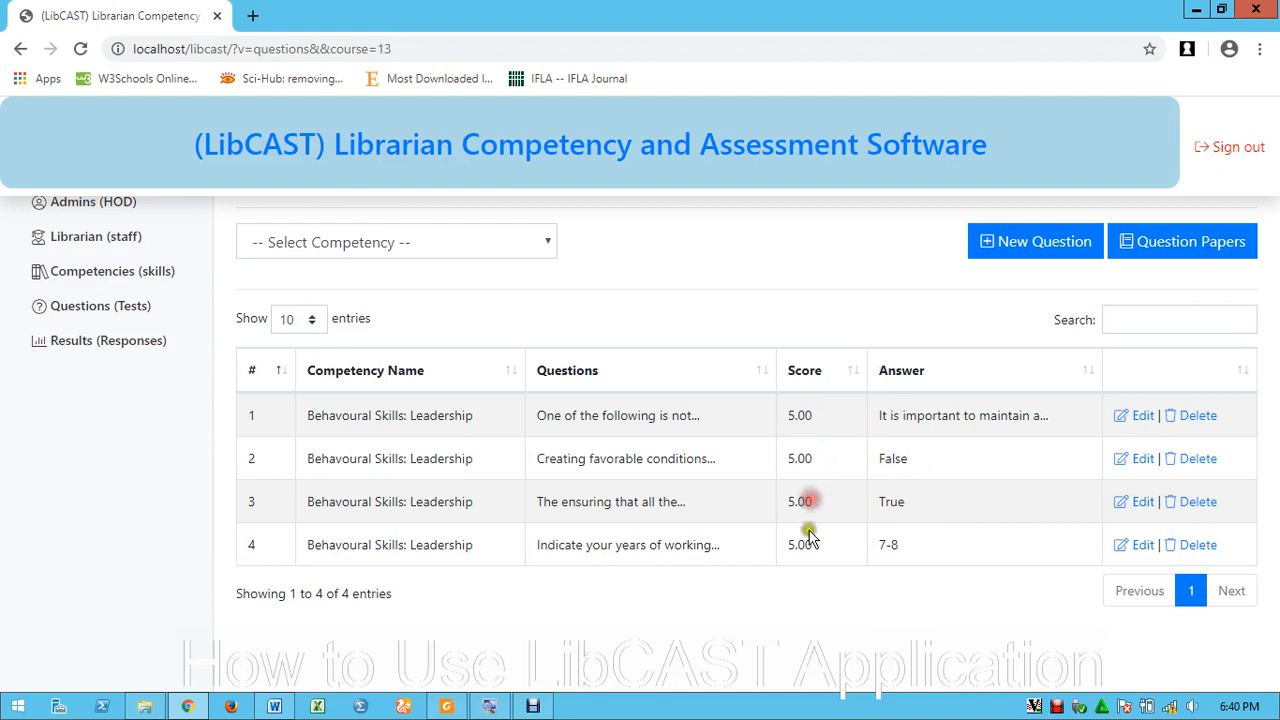
double_click(799, 531)
click(799, 414)
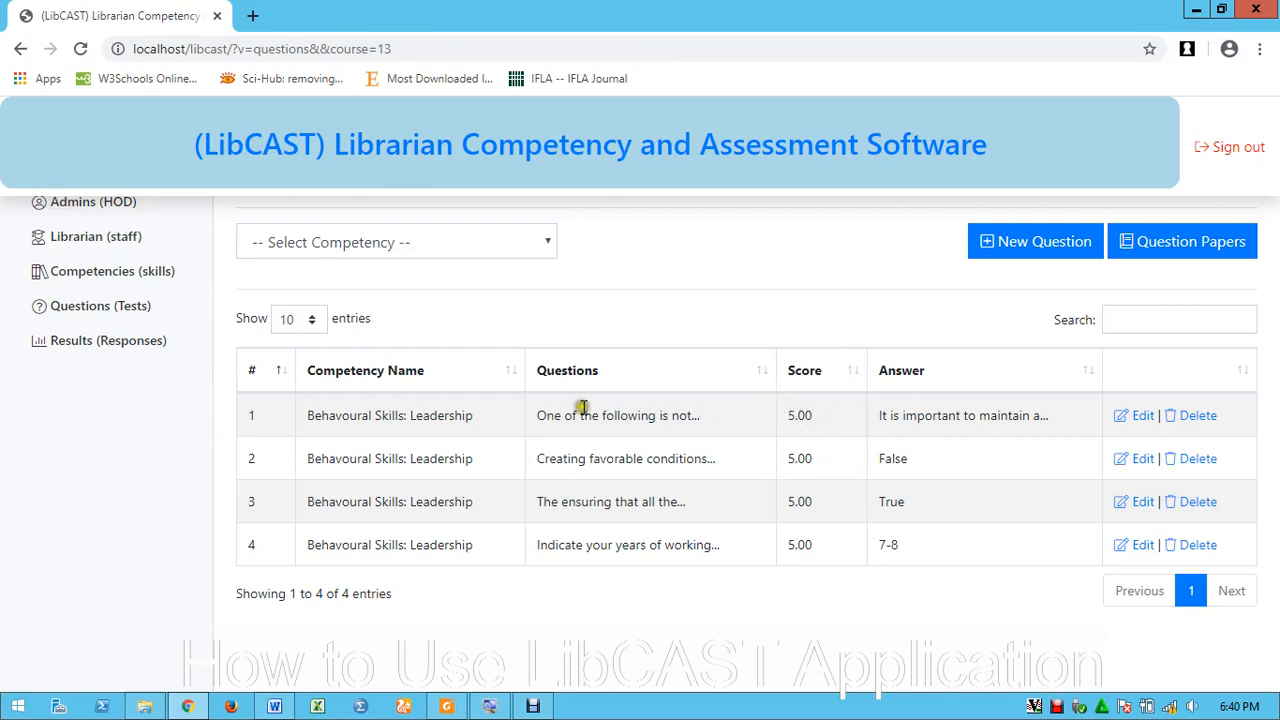
Filter the full questions list by the Functional Skills: Problem Solving competency to show its single question
click(106, 306)
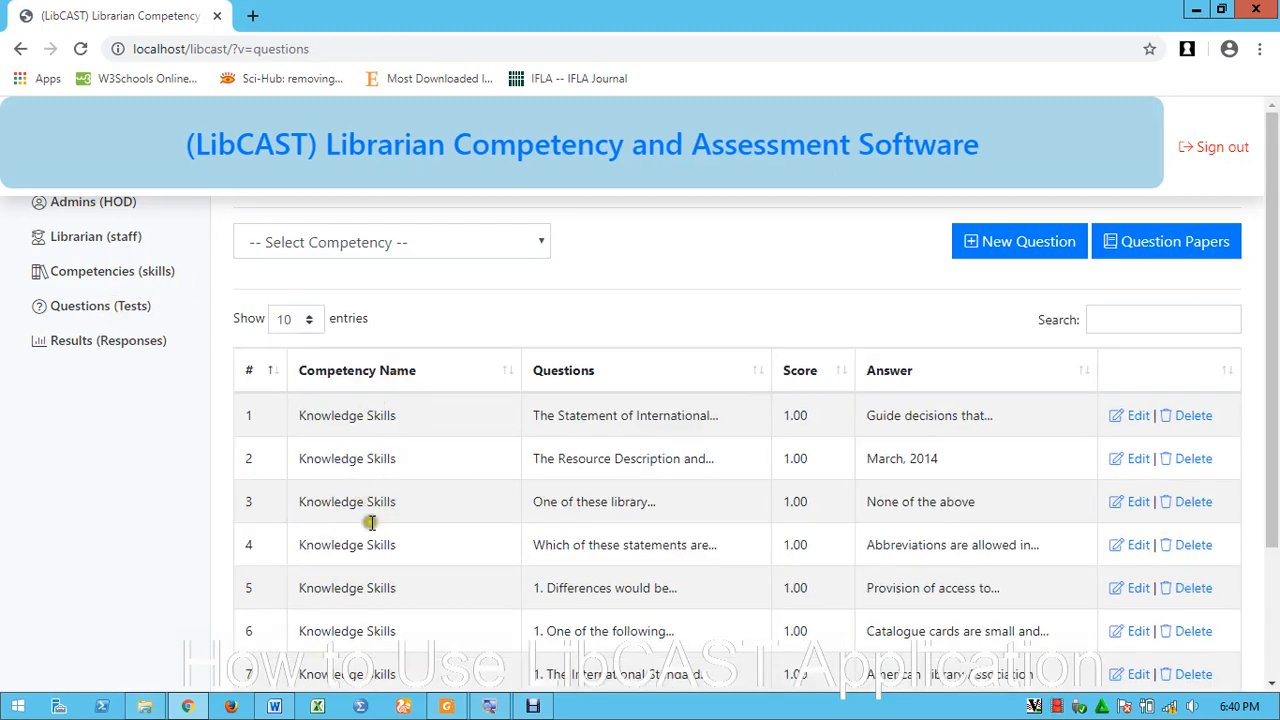
click(397, 240)
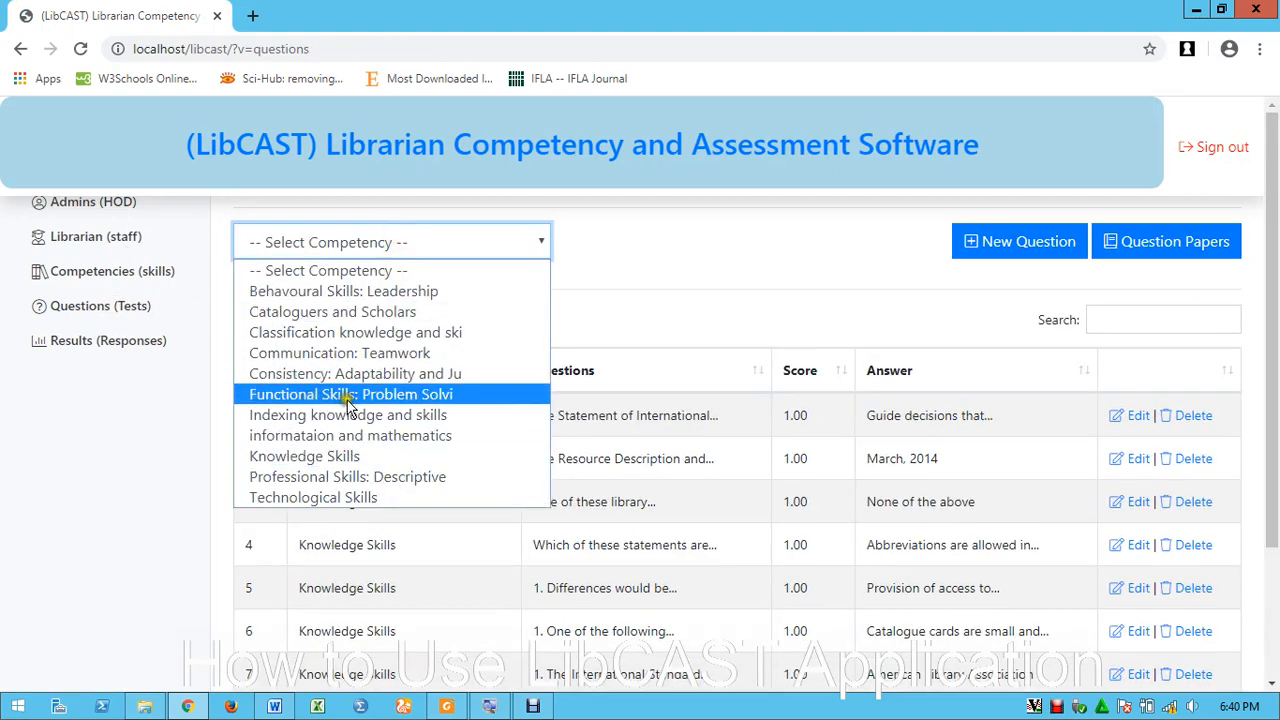
click(348, 395)
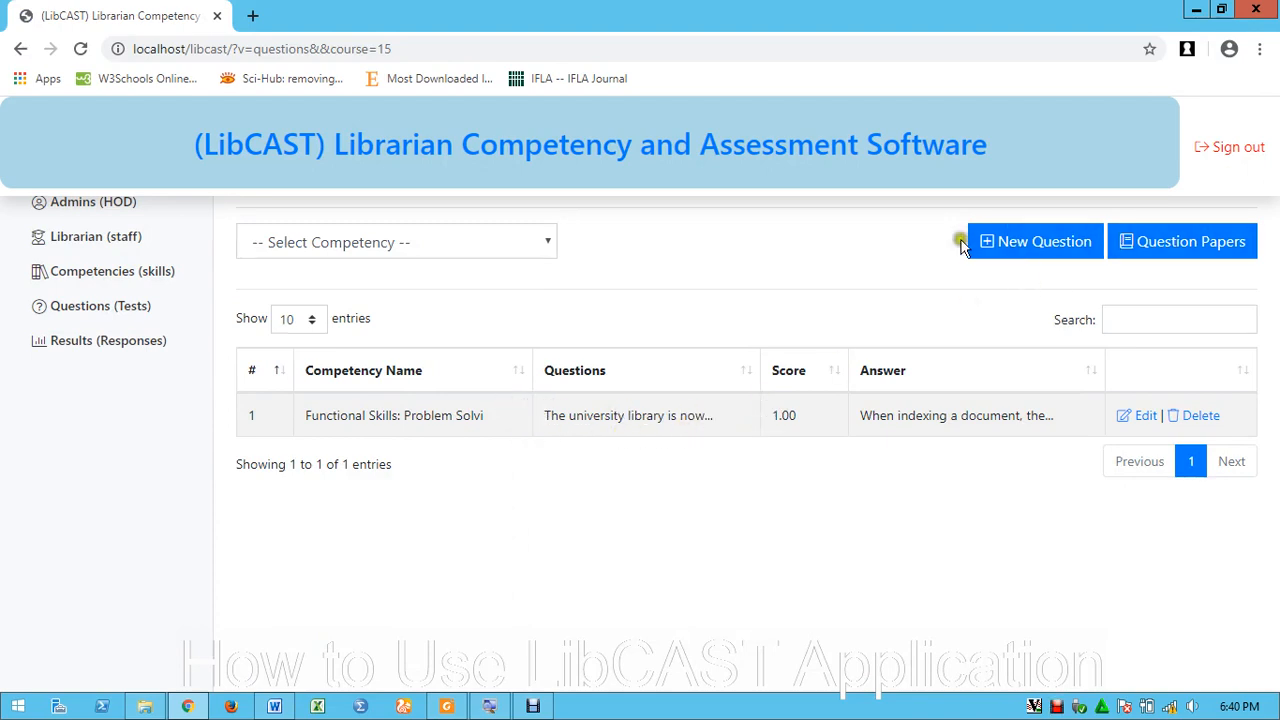
Start a new question with Functional Skills: Problem Solving, then discard it for a blank form
click(1040, 248)
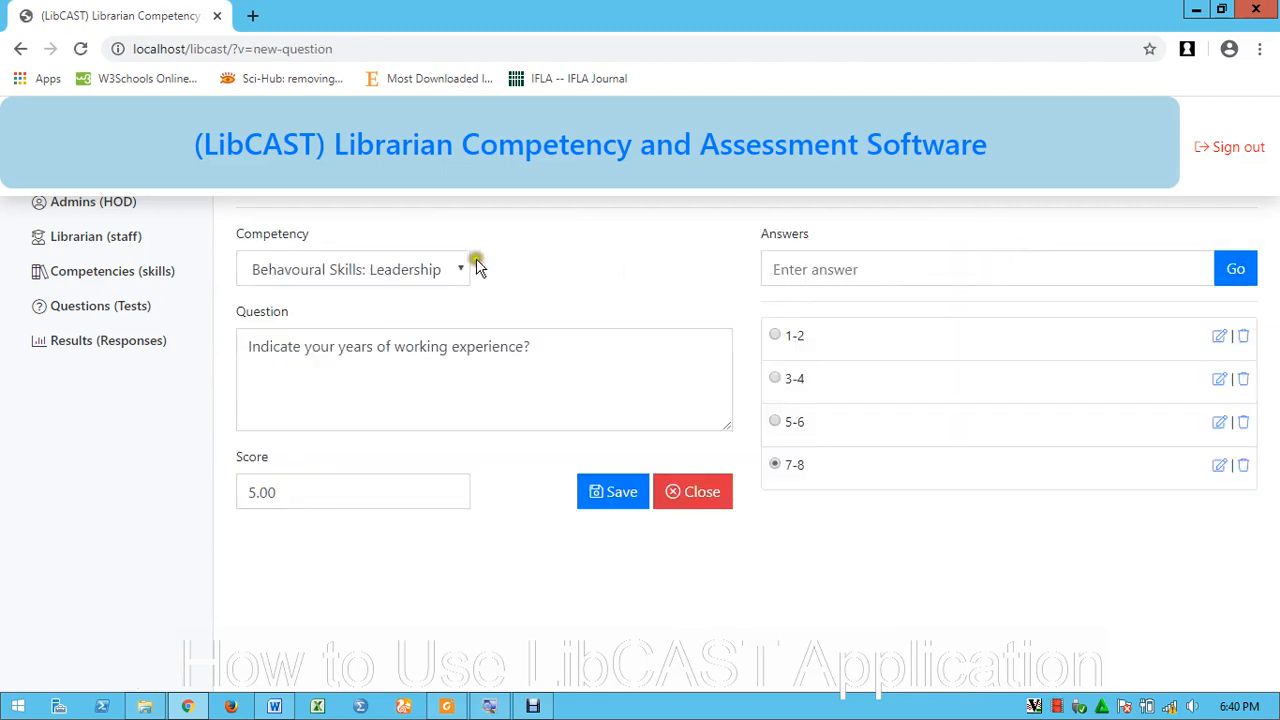
click(405, 270)
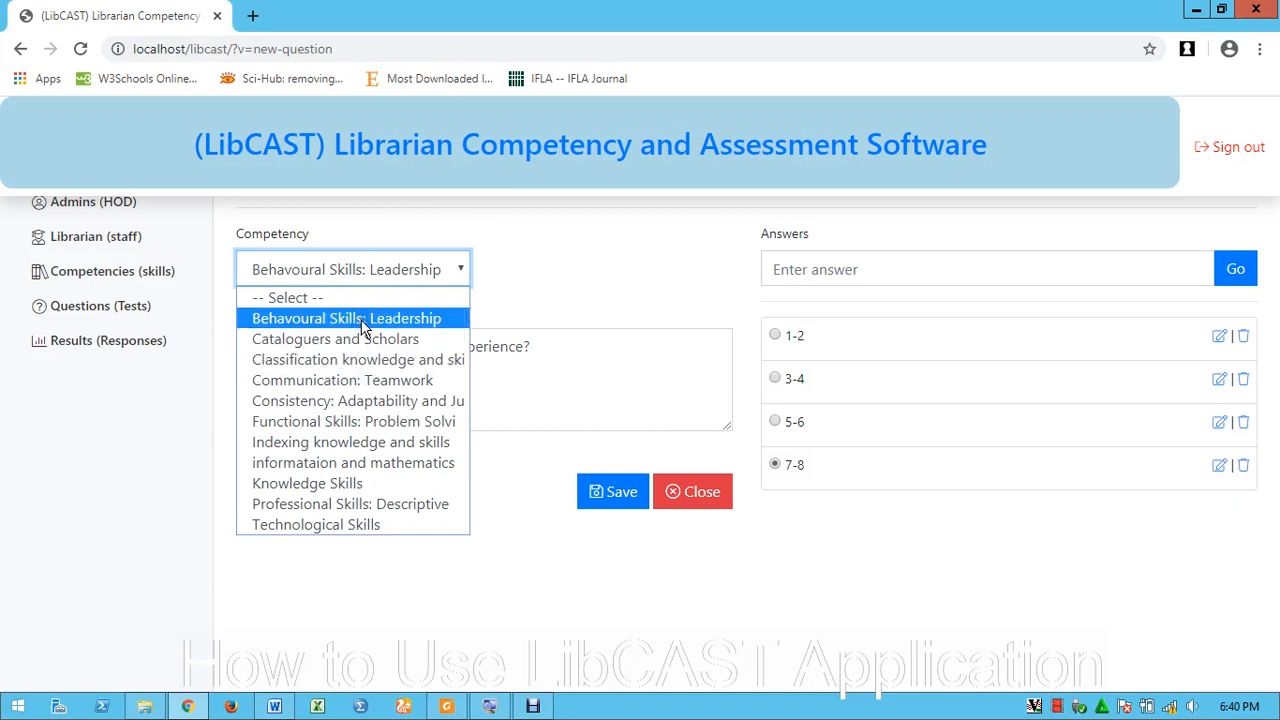
click(354, 419)
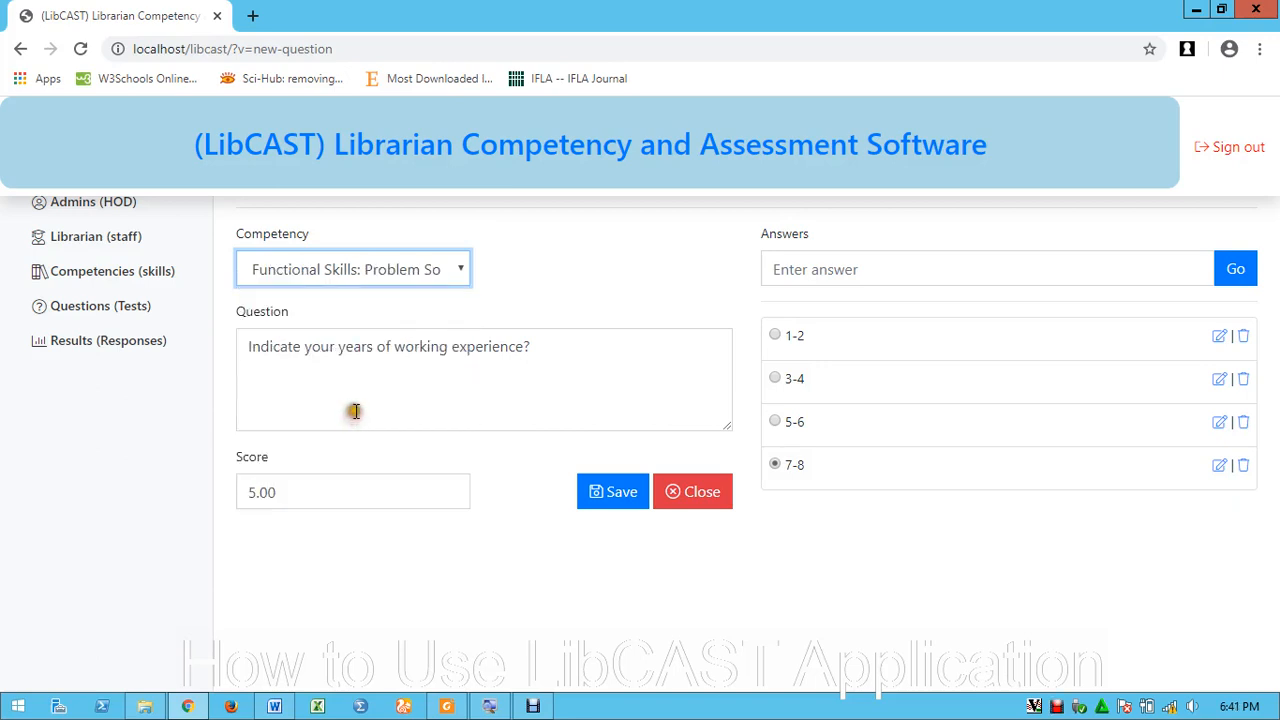
click(555, 350)
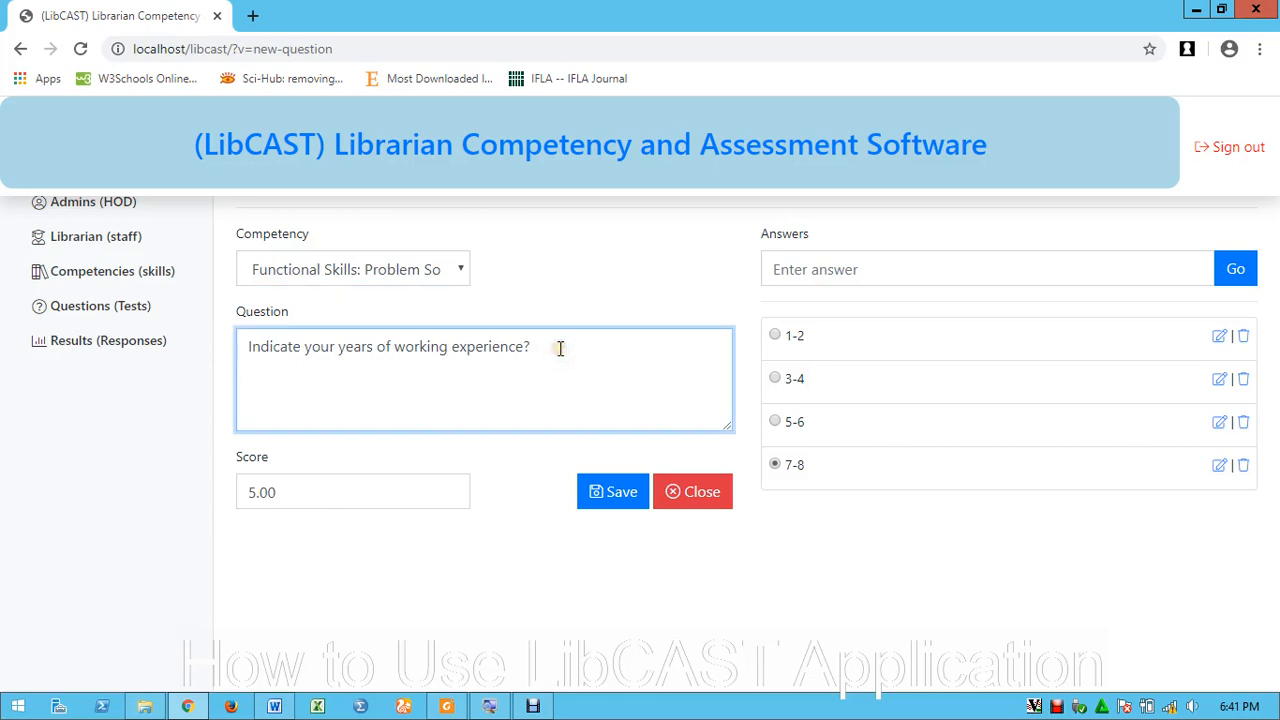
click(560, 347)
drag(561, 347, 237, 343)
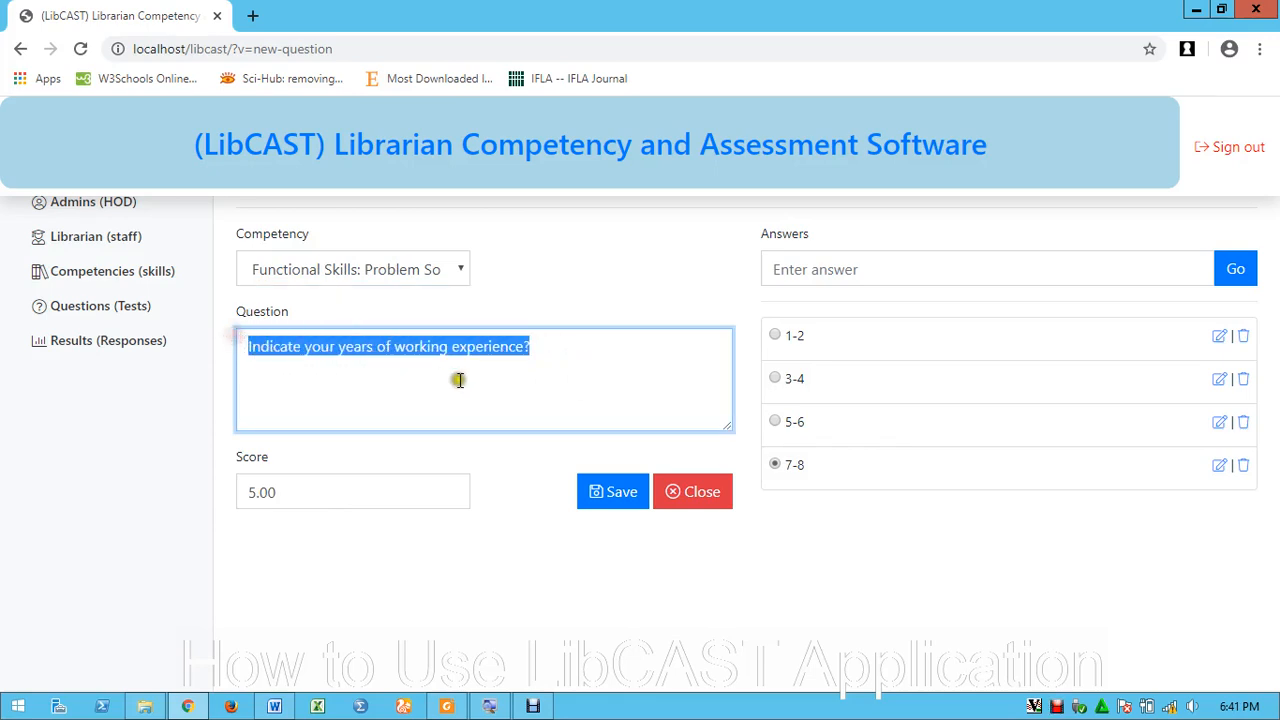
click(690, 491)
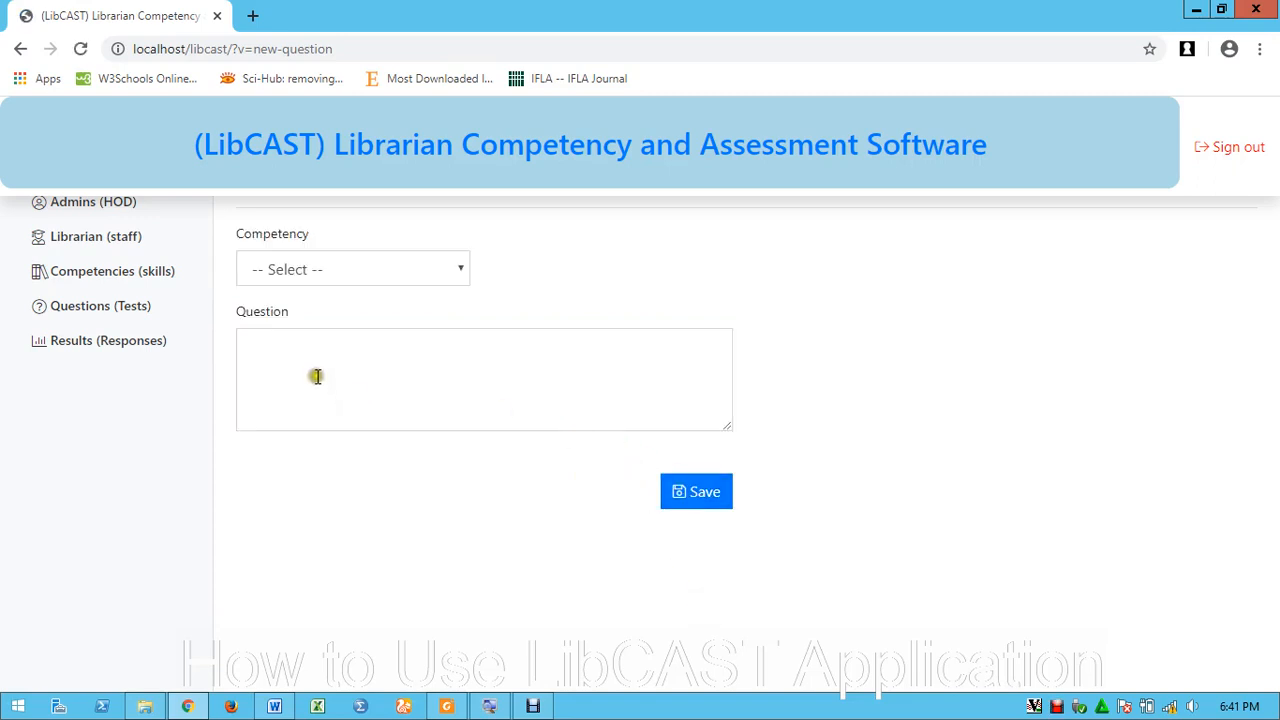
Save a Functional Skills: Problem Solving question asking whether libraries positively change people's lives
click(450, 268)
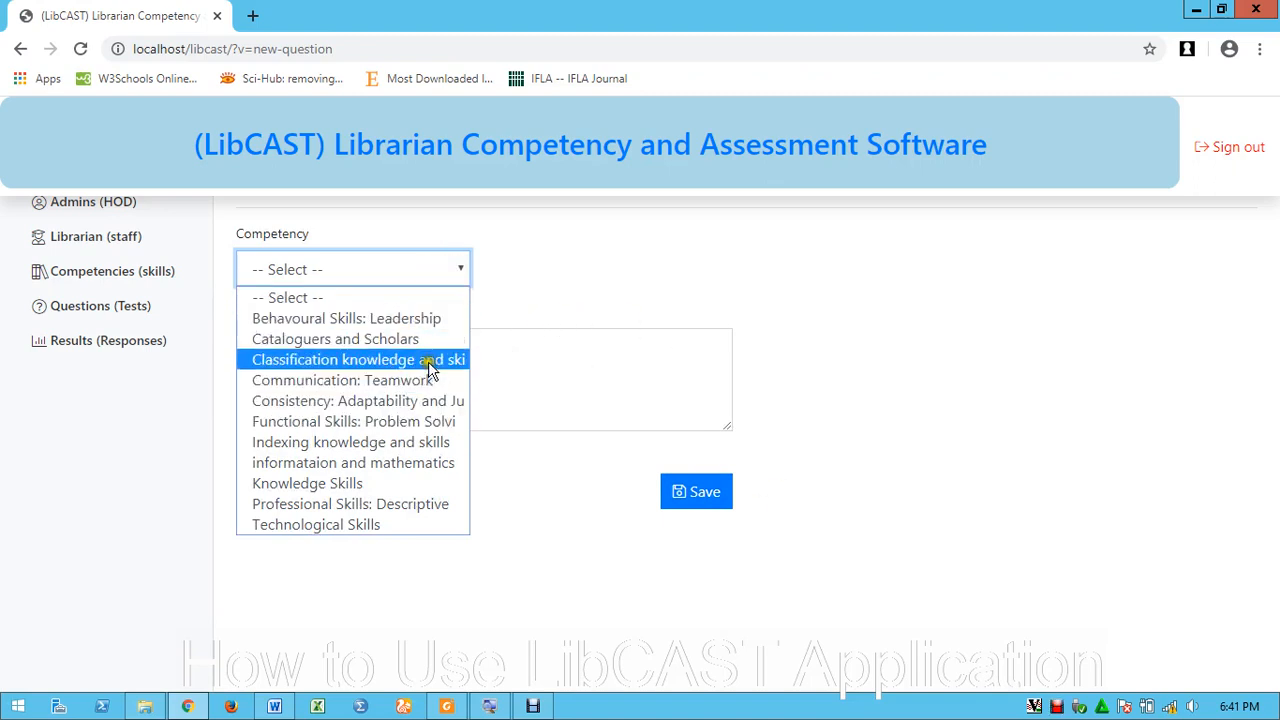
click(335, 421)
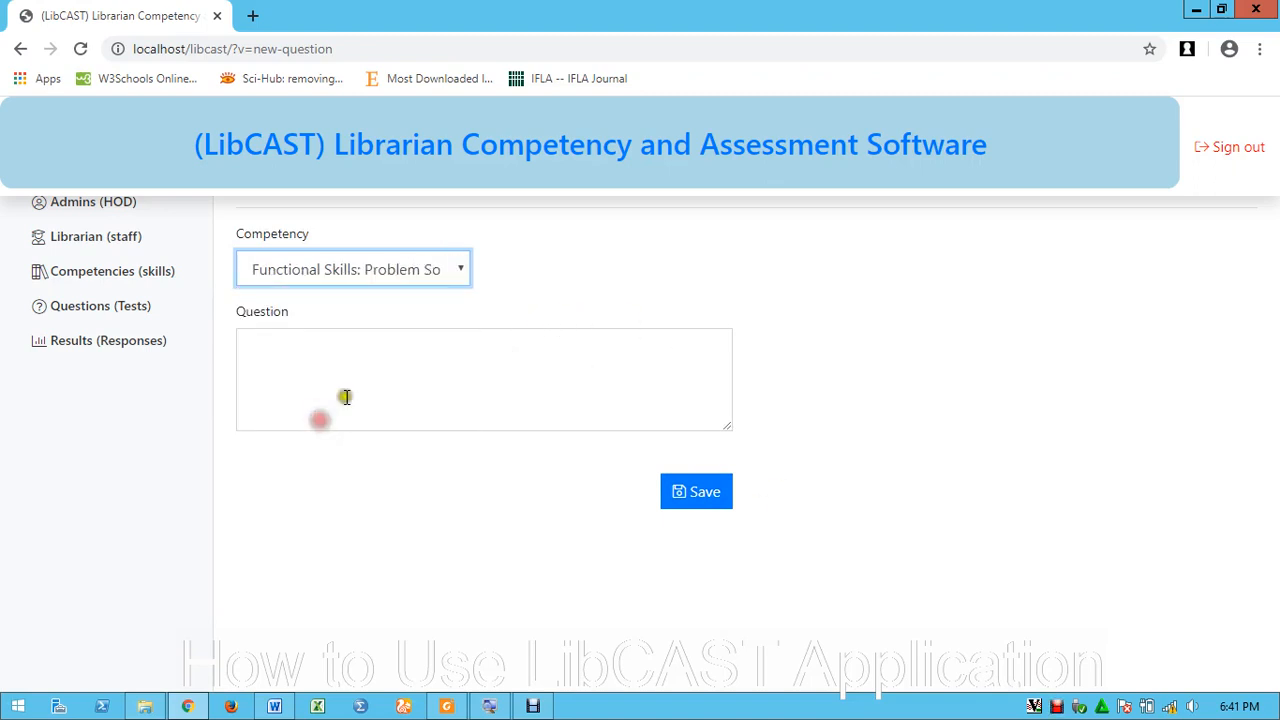
click(367, 347)
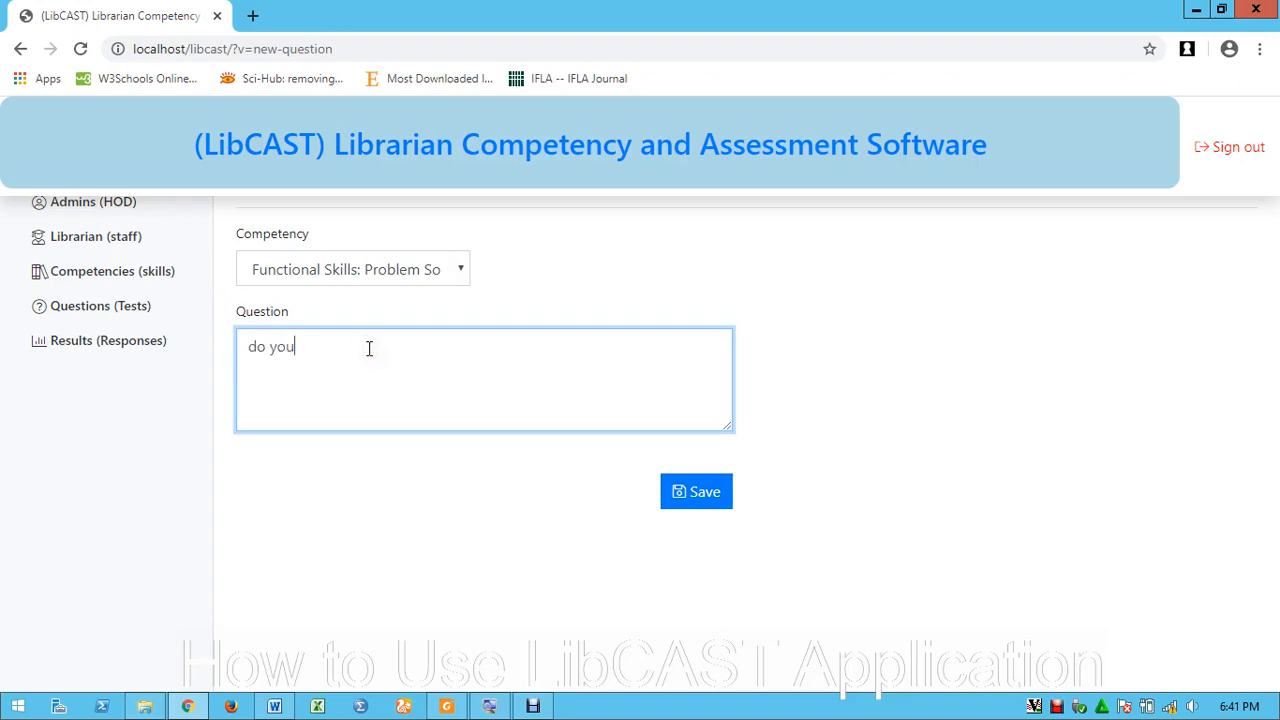
text(do you belive)
key(ctrl+BackSpace)
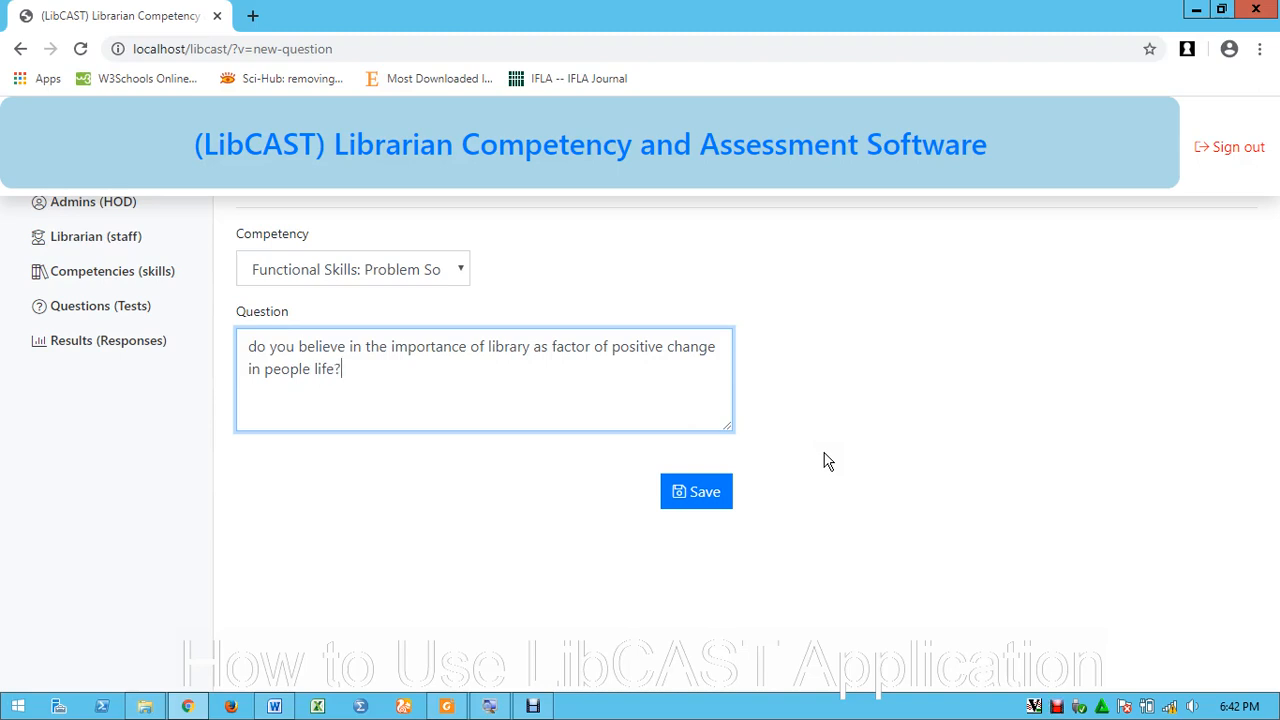
click(712, 500)
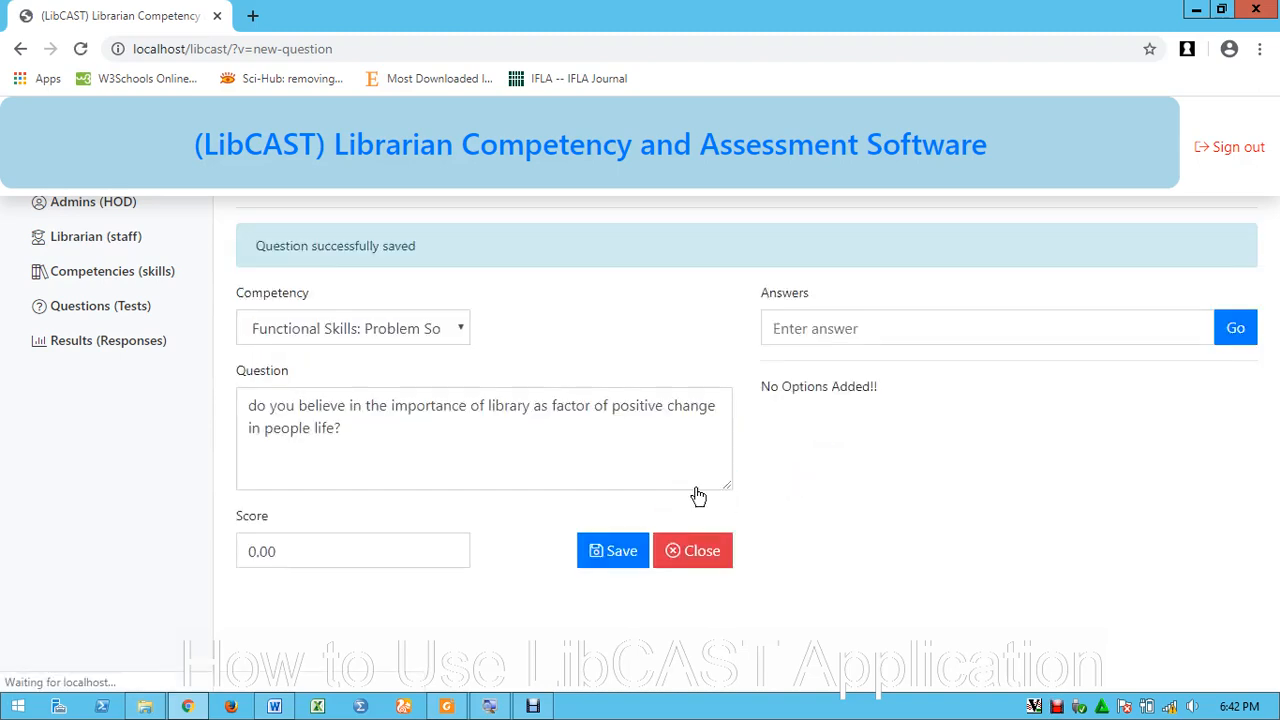
Add the answer options Yes, No and I dont care
click(881, 329)
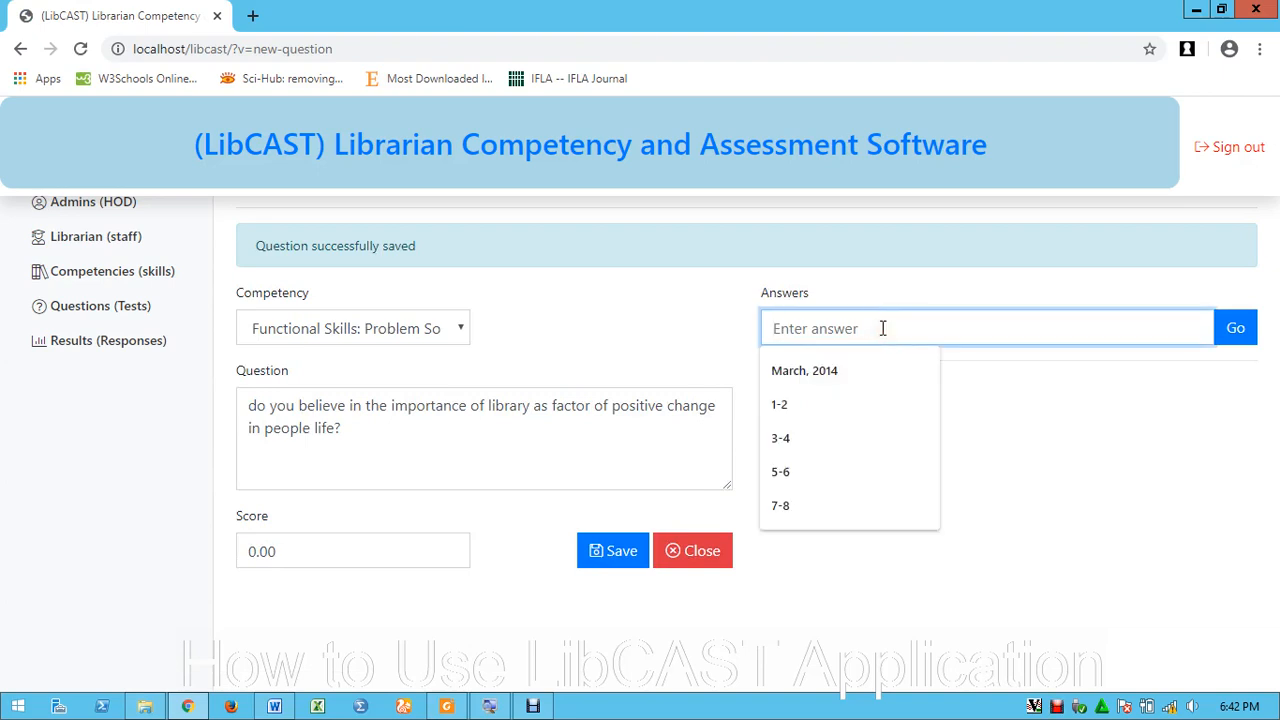
text(Yes)
key(Return)
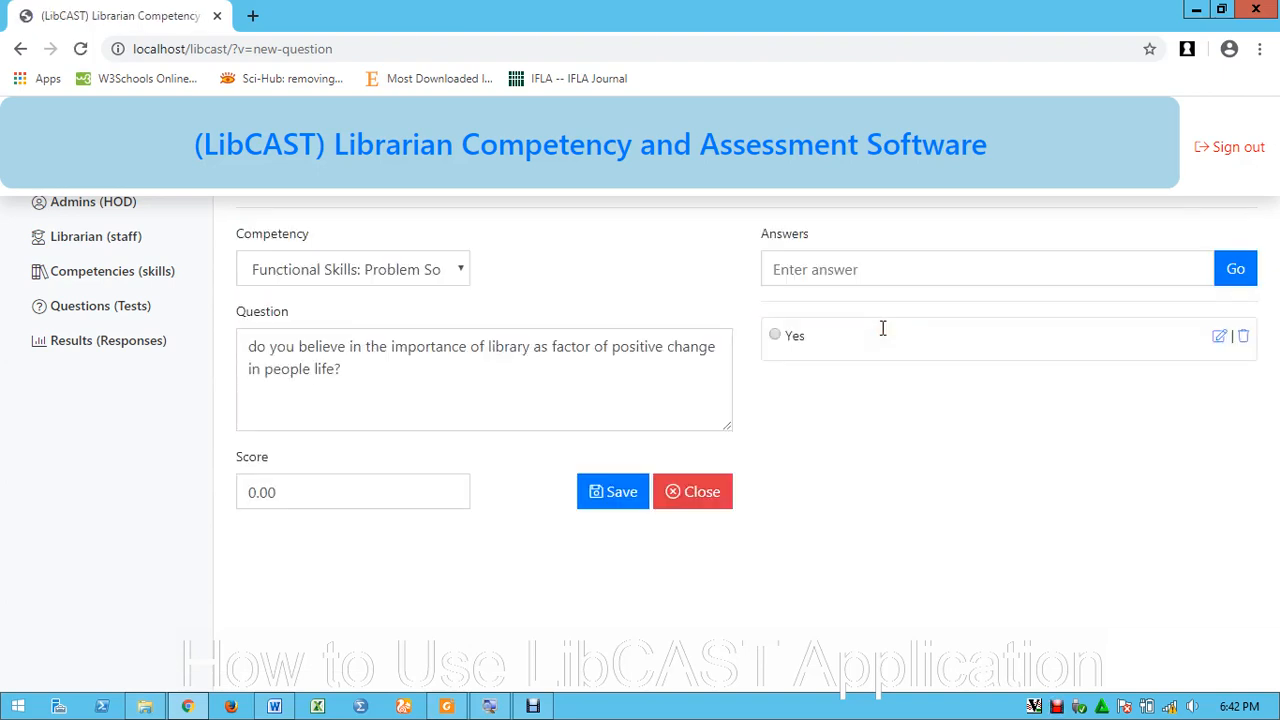
click(860, 268)
text(N)
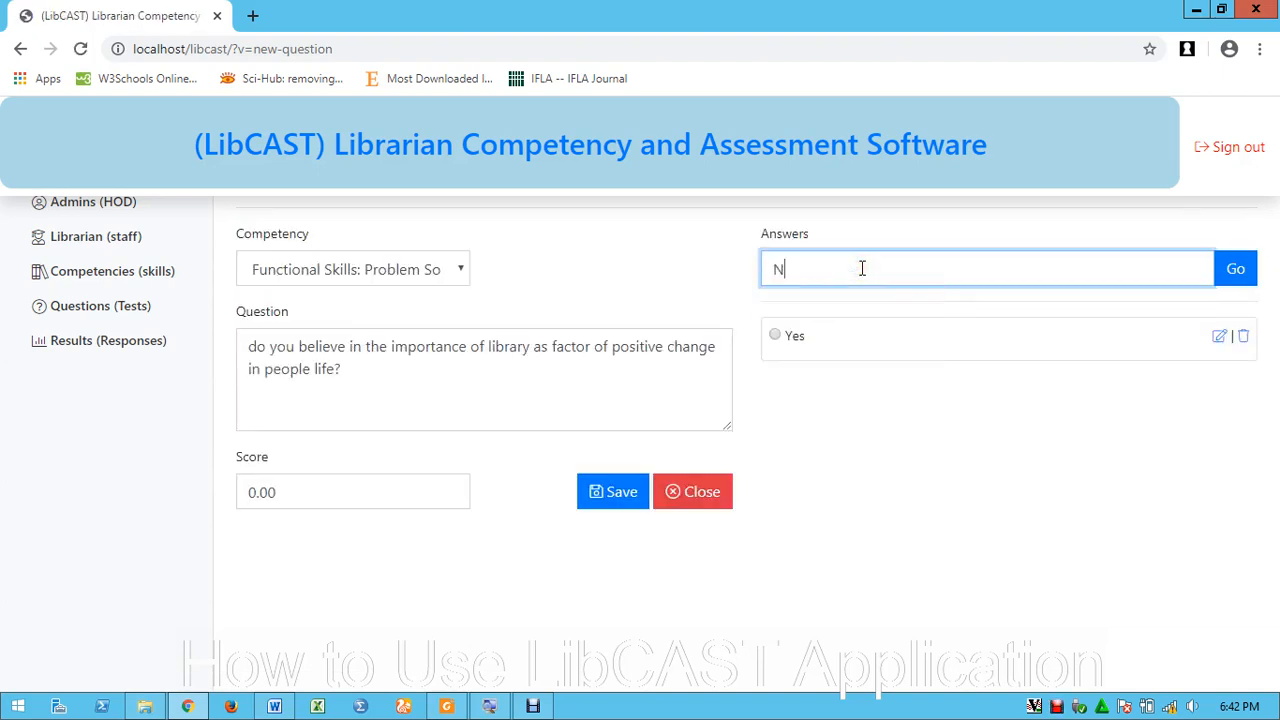
text(o)
click(1235, 268)
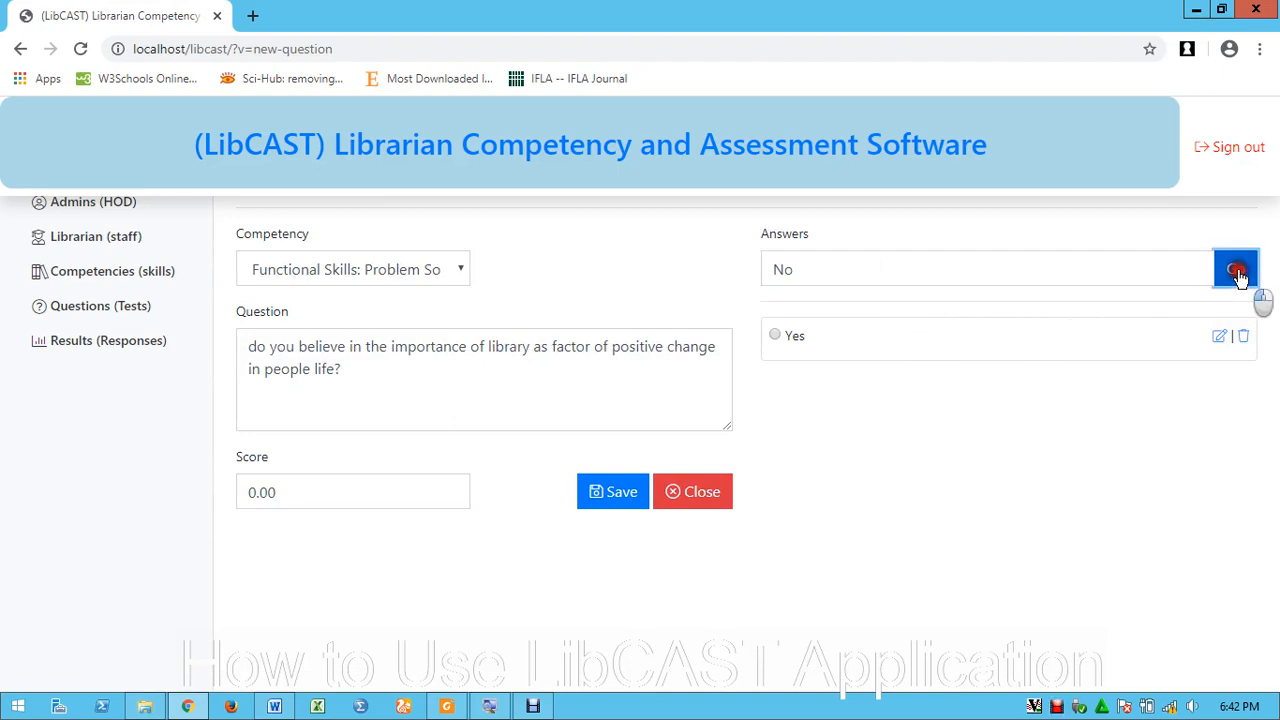
click(814, 264)
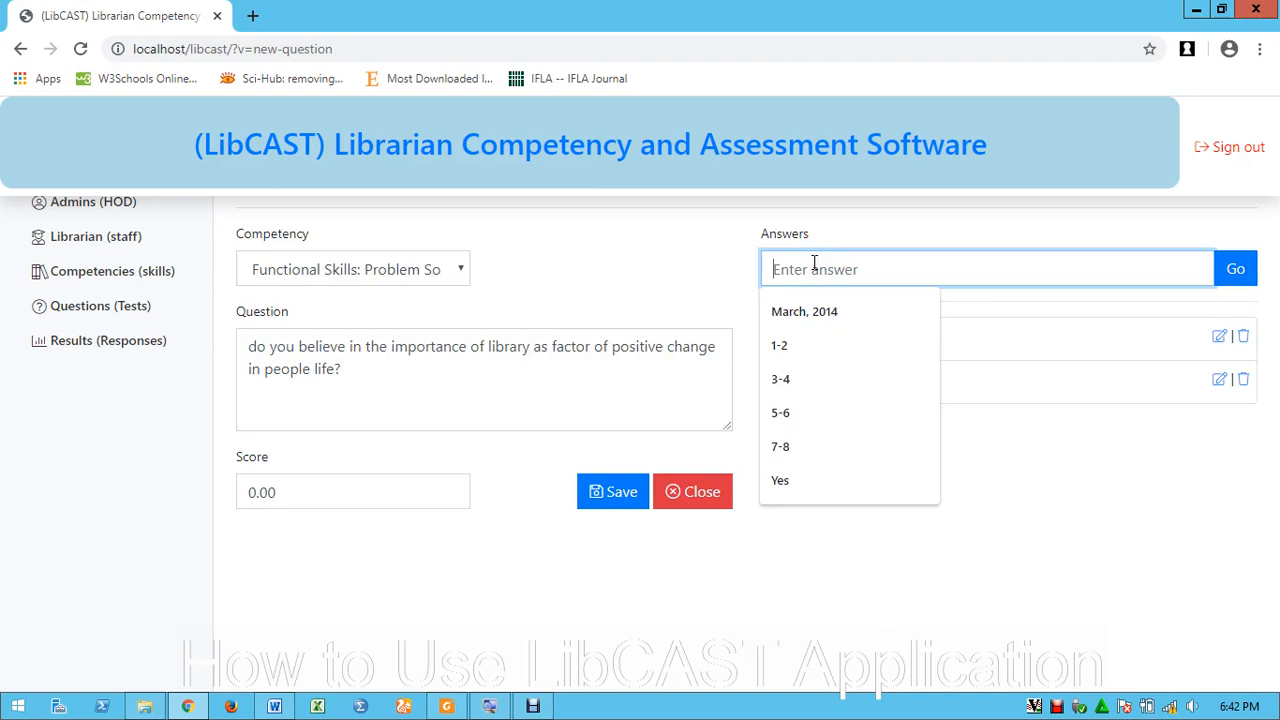
text(I dont care)
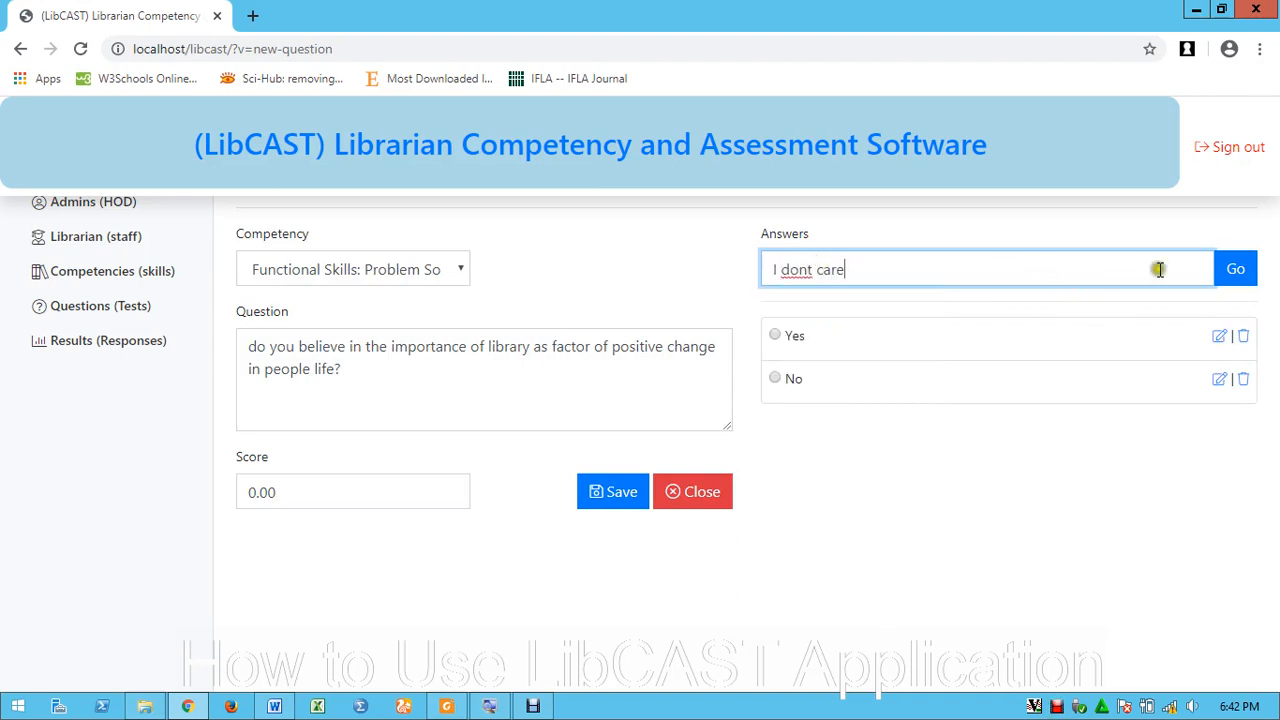
click(1235, 268)
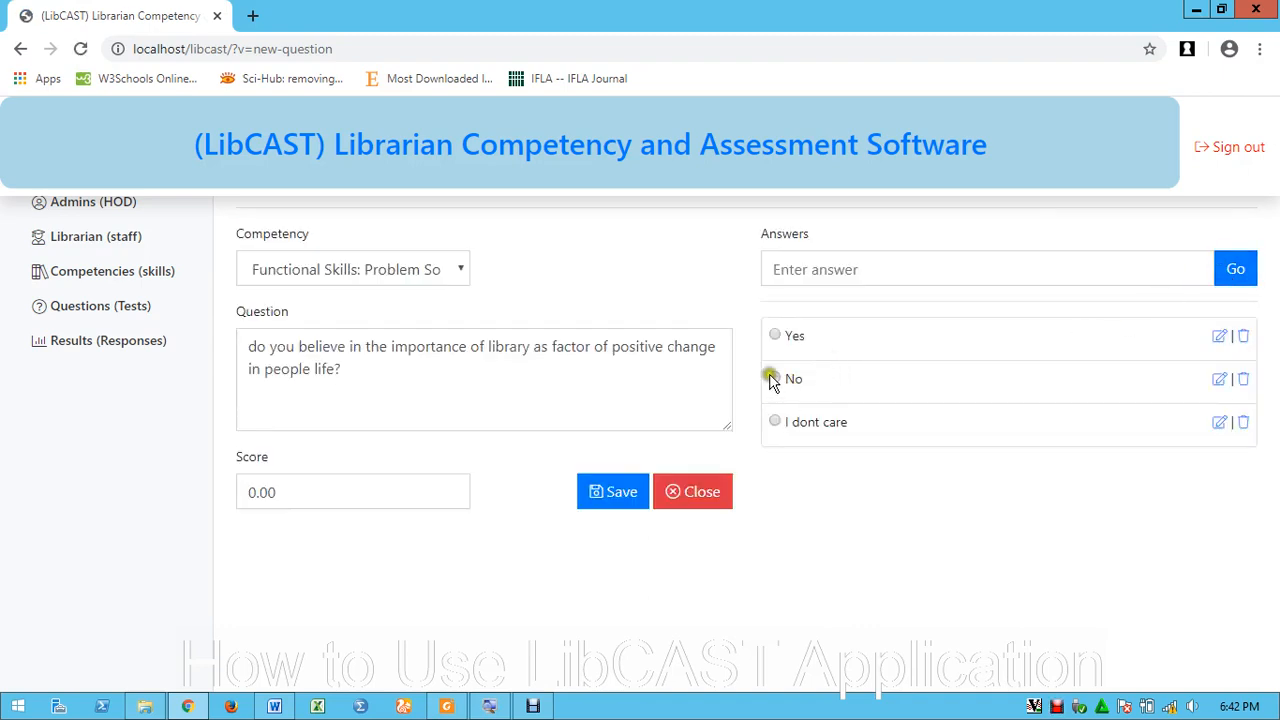
Mark Yes as correct, set the score, save, and return to the questions list
click(775, 335)
drag(280, 490, 186, 488)
text(5)
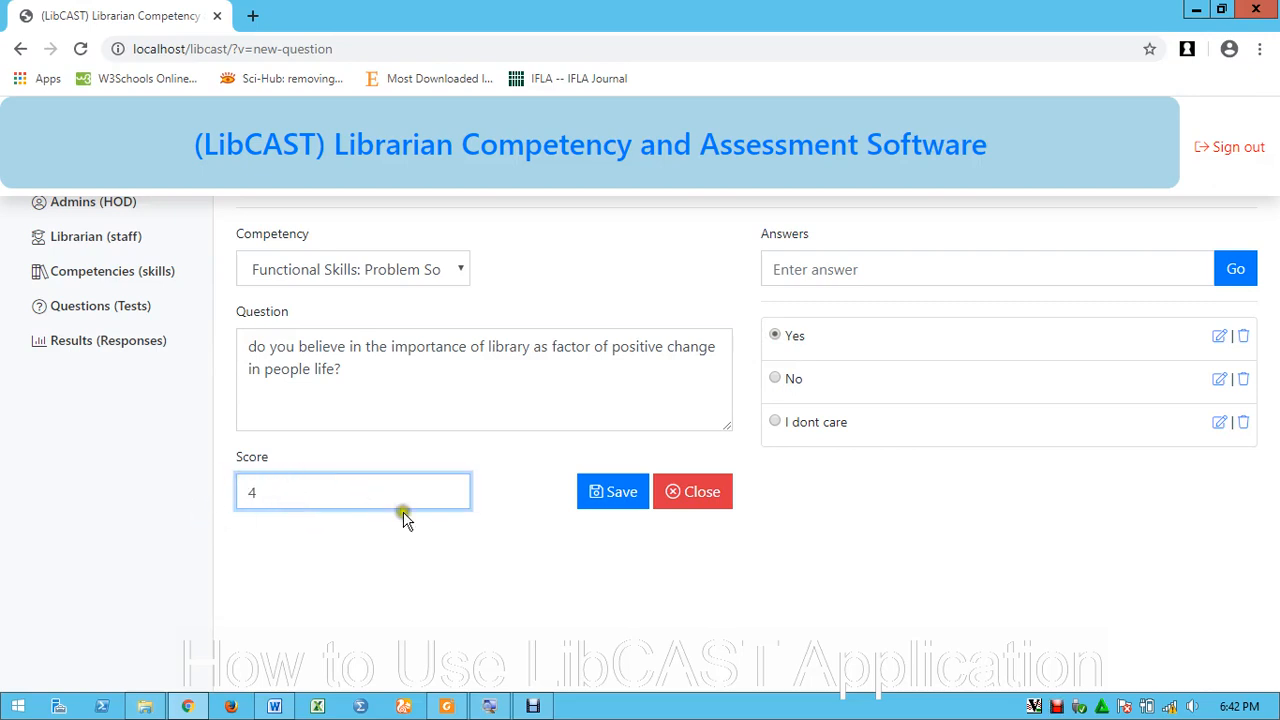
click(614, 495)
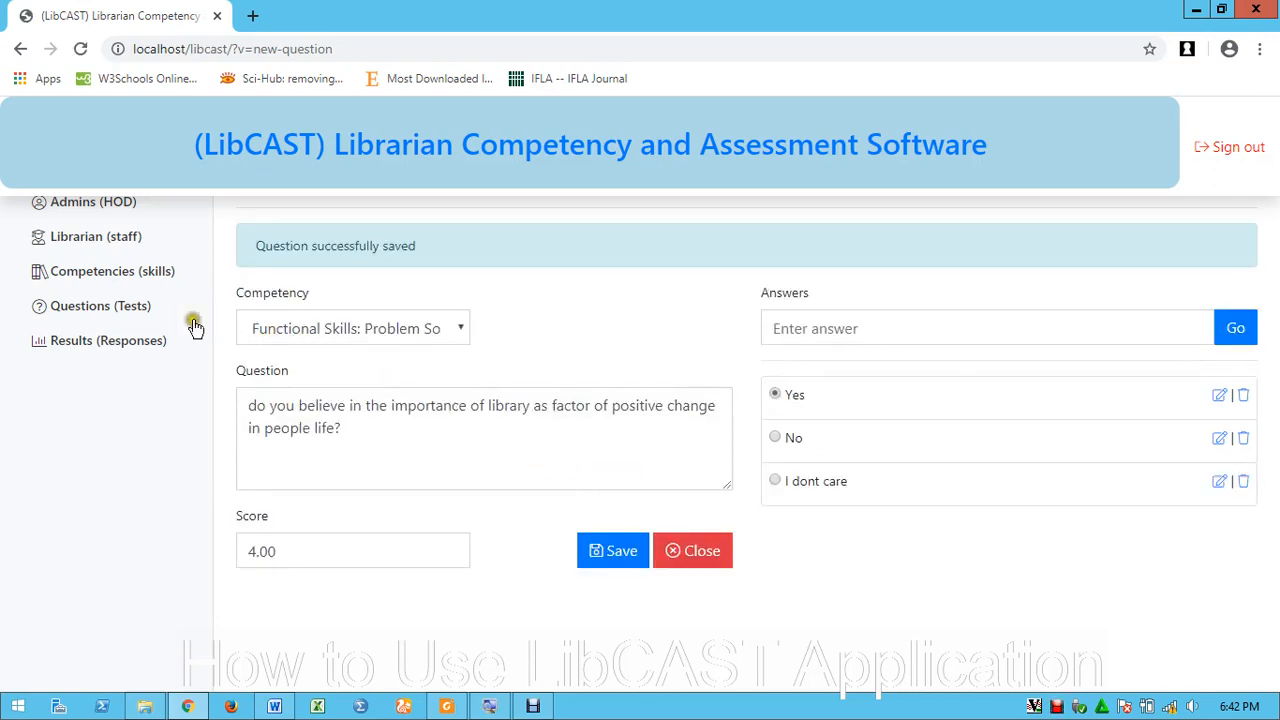
click(125, 312)
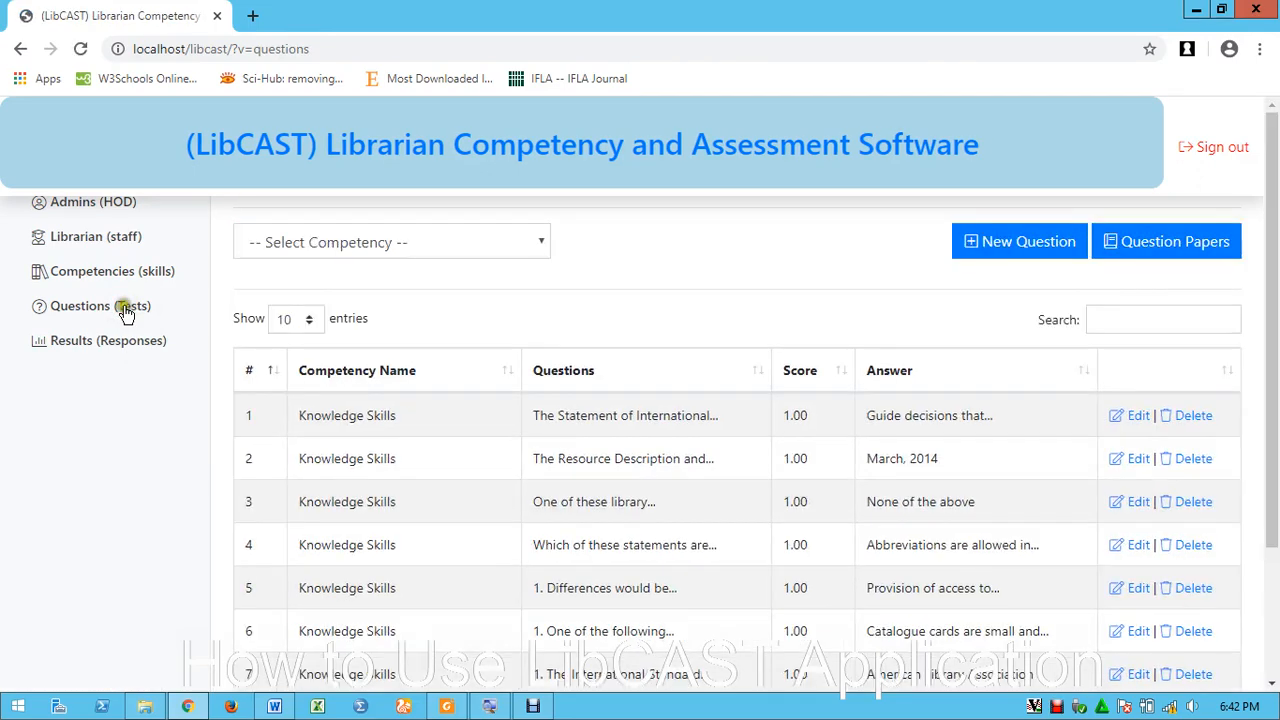
click(405, 244)
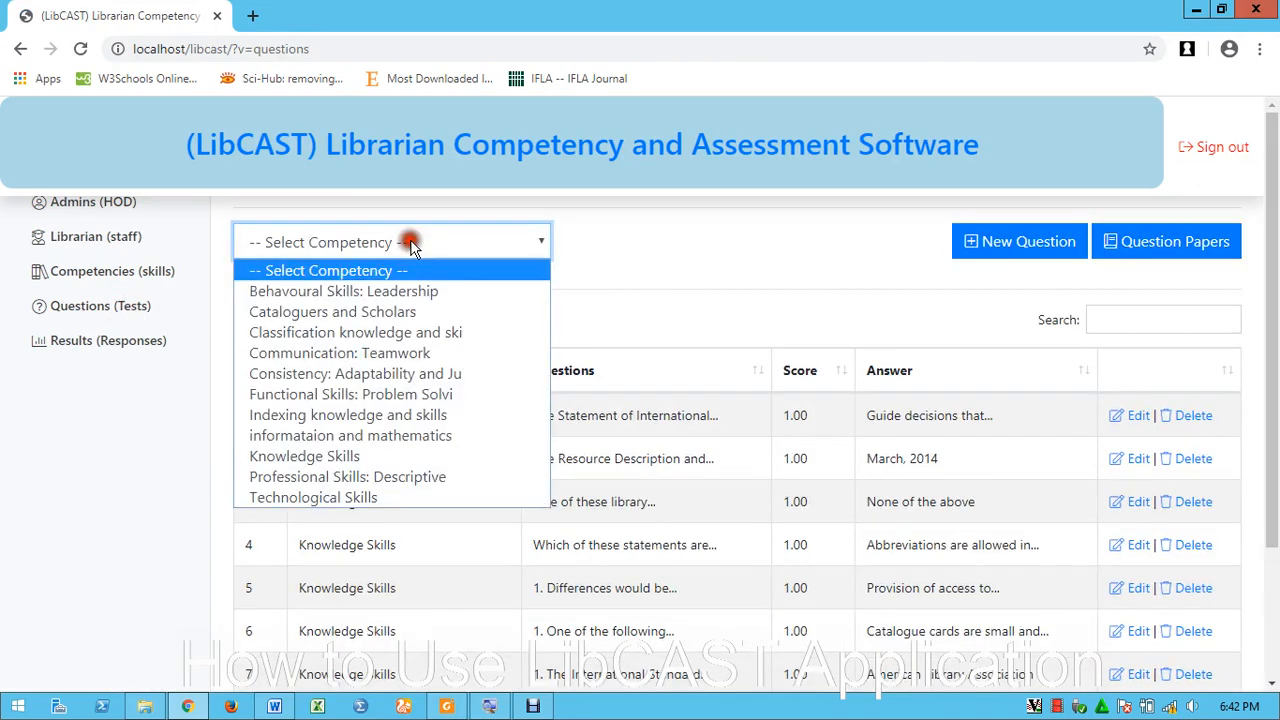
click(325, 396)
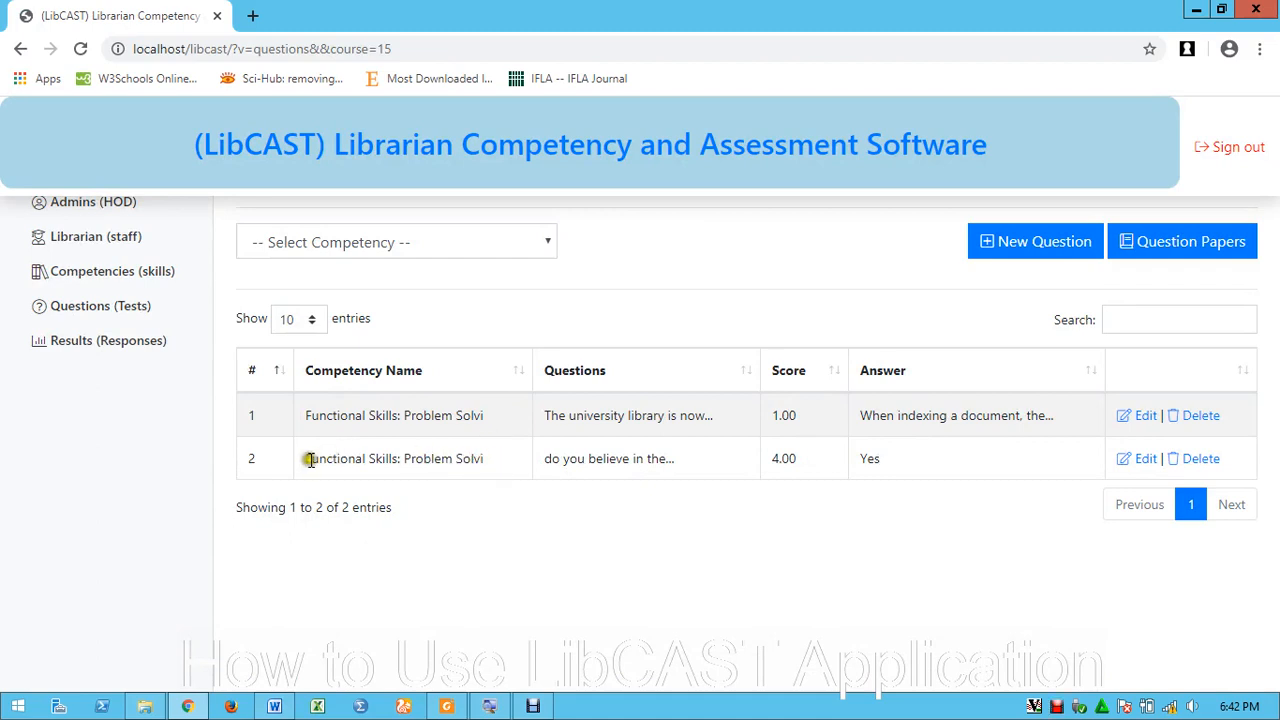
drag(543, 466, 709, 472)
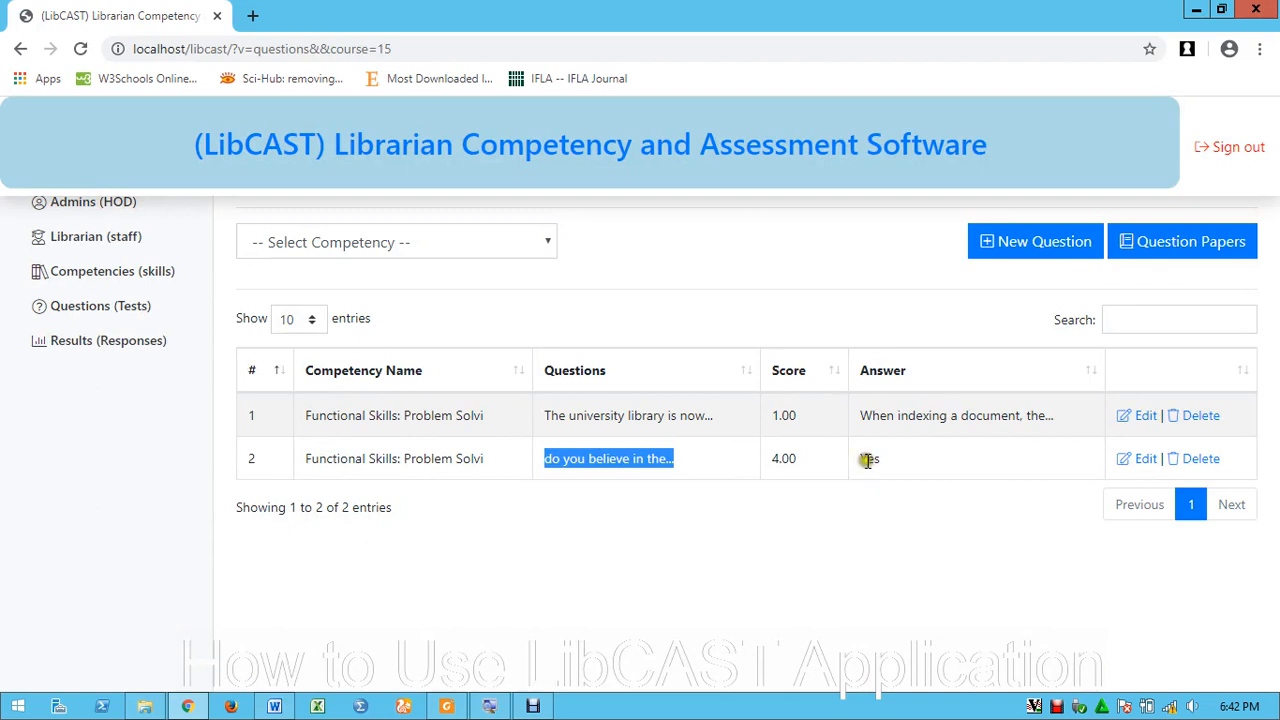
click(920, 456)
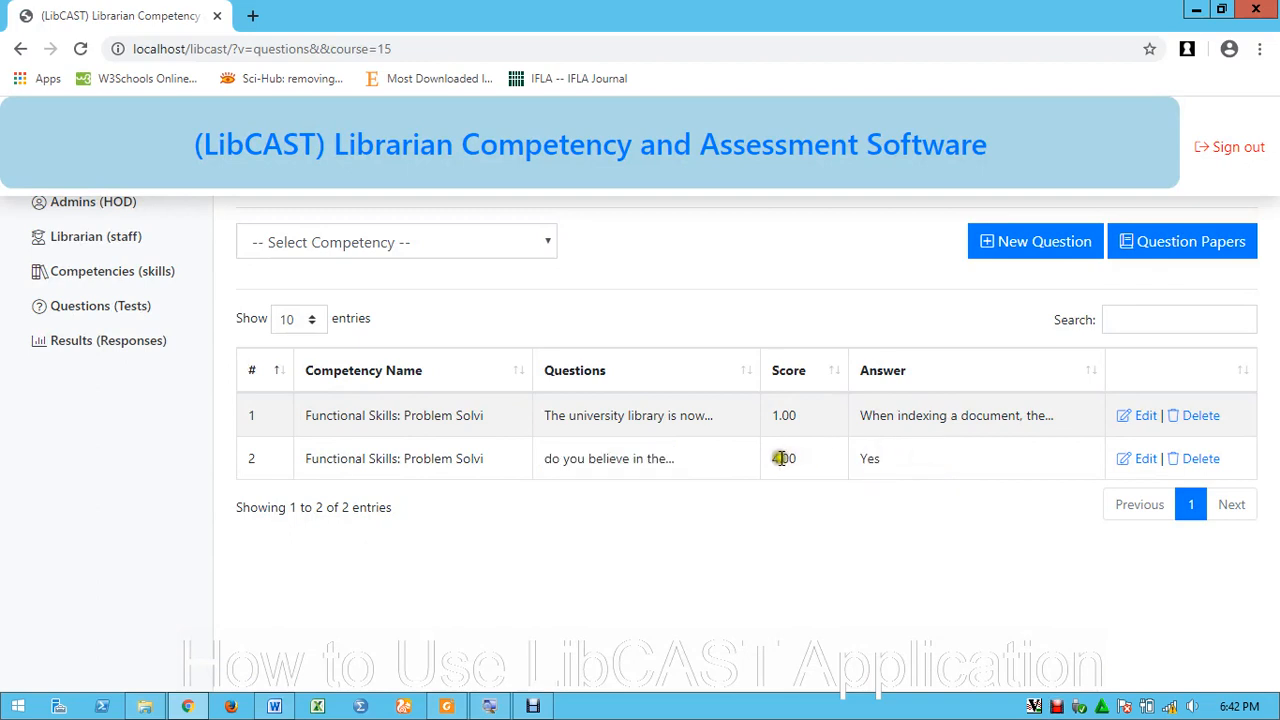
drag(772, 458, 790, 458)
click(118, 309)
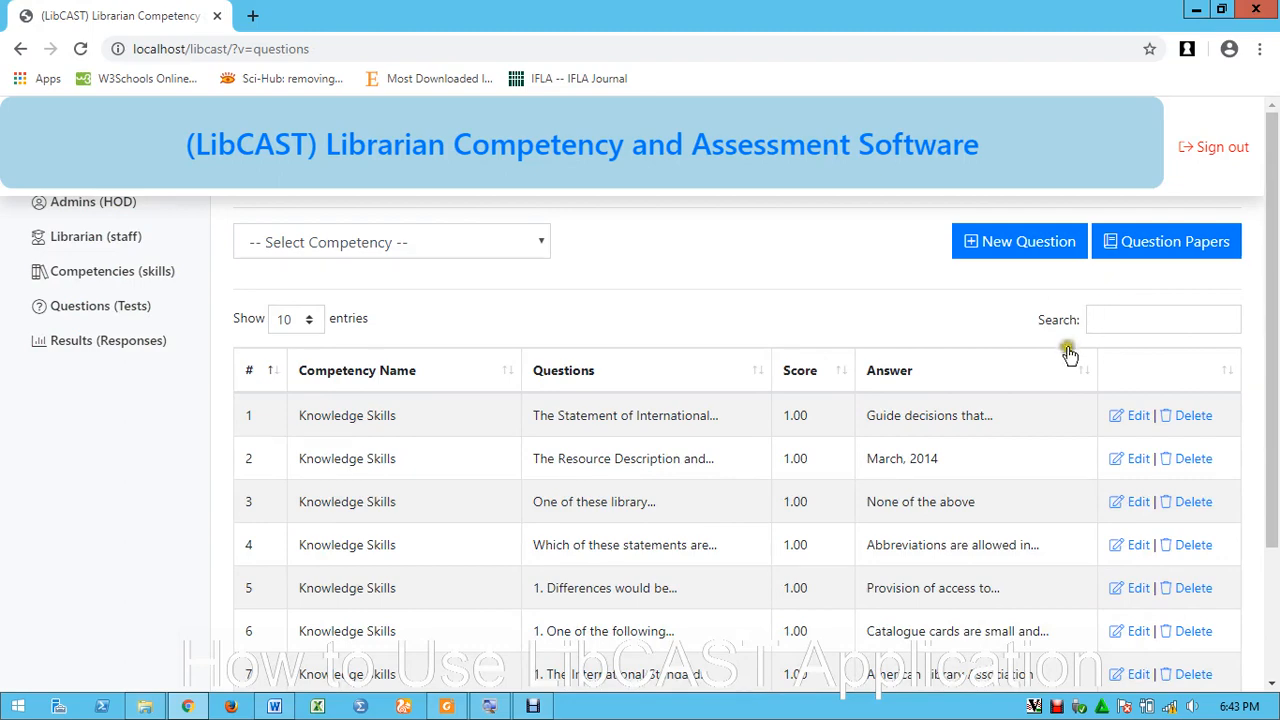
Filter the question papers to Behavioural Skills: Leadership, showing 5.00 minutes and 3 questions
click(1145, 245)
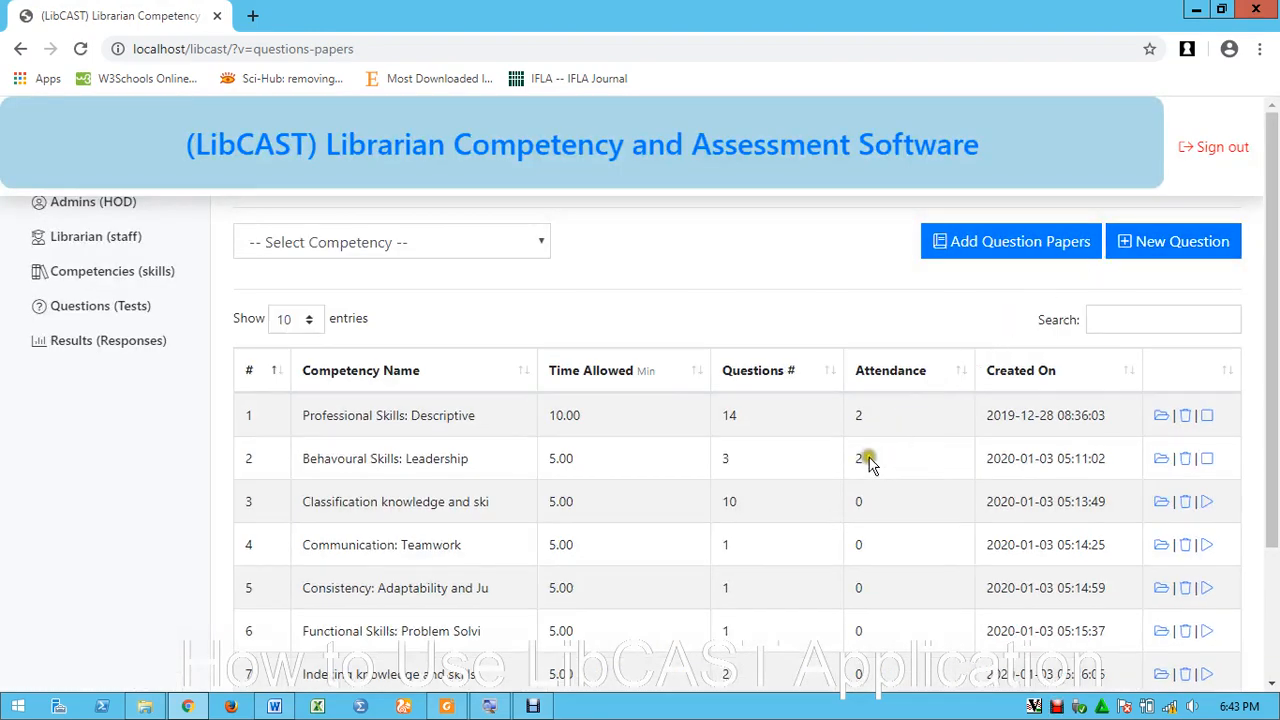
scroll(737, 434, down, 1)
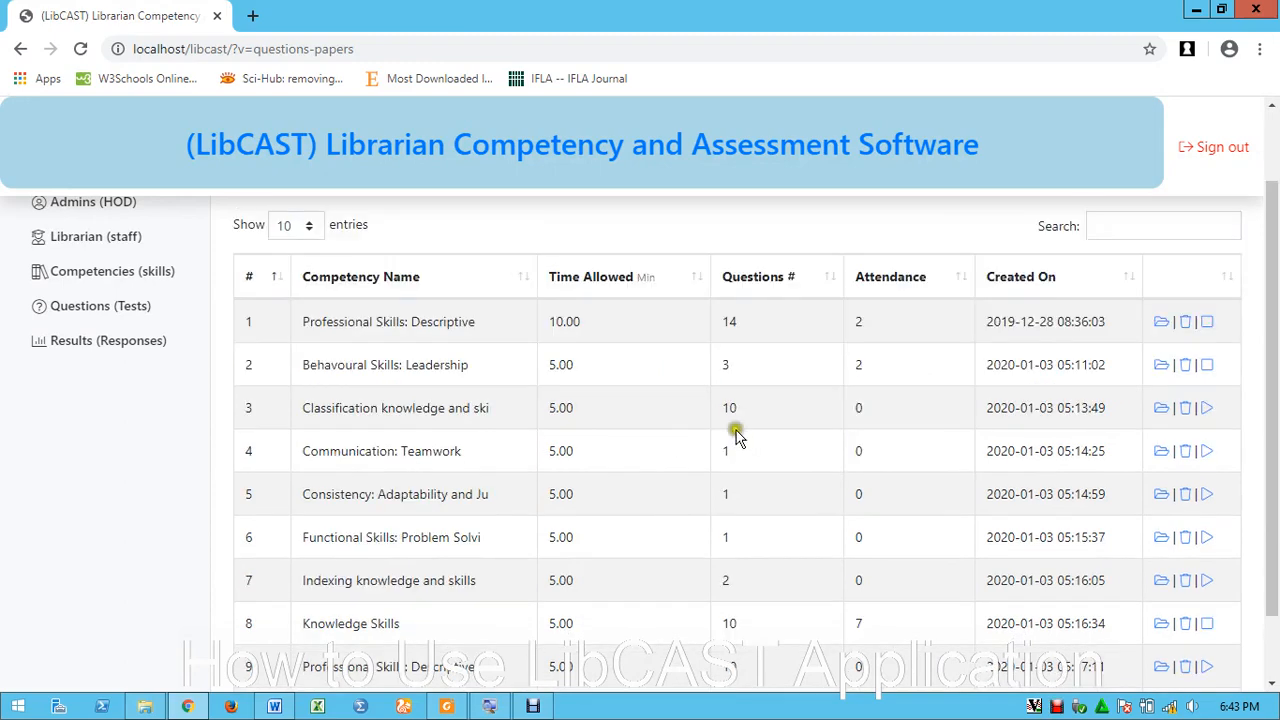
scroll(737, 434, up, 1)
click(434, 240)
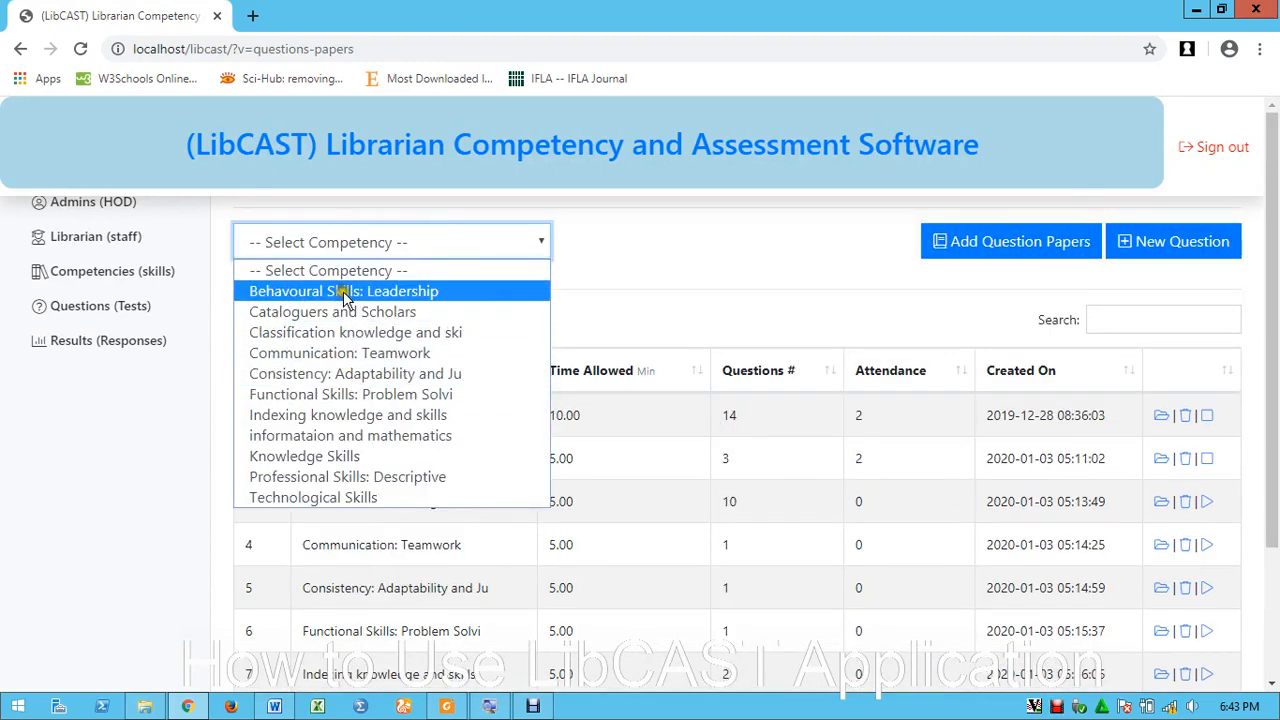
click(343, 292)
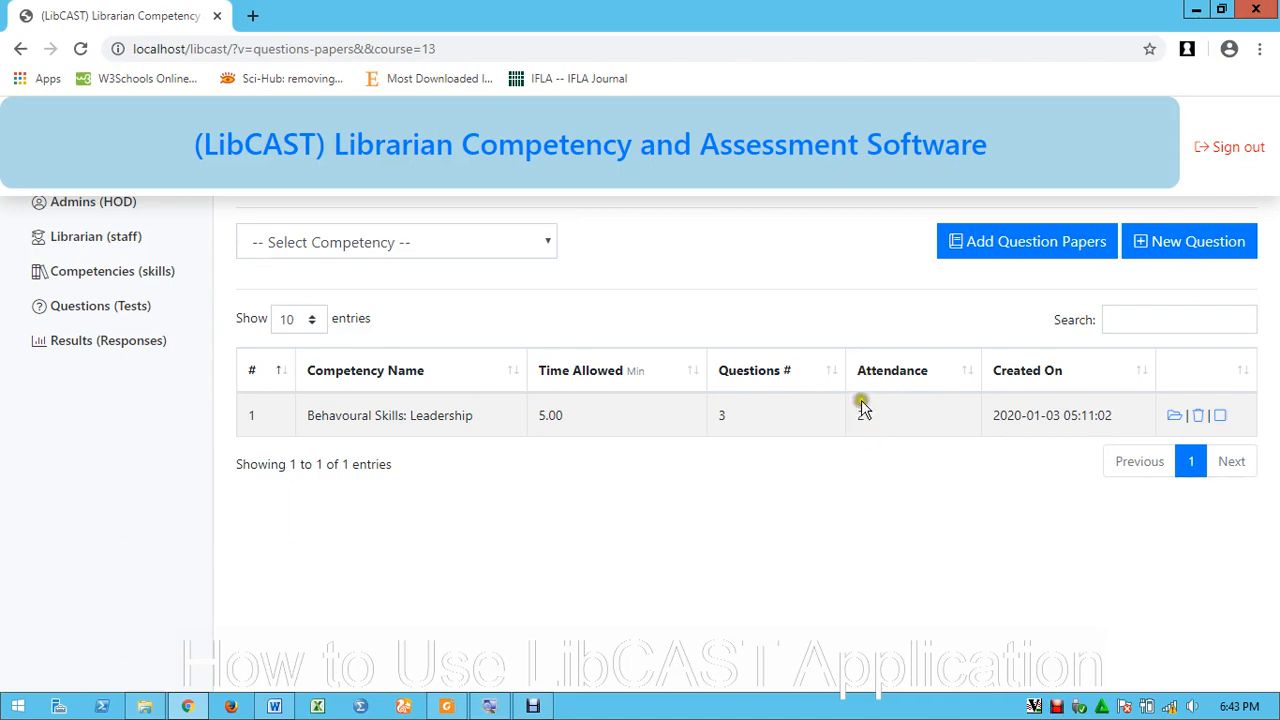
Open the Leadership paper and tick all four questions plus the submit-selected option
click(1175, 419)
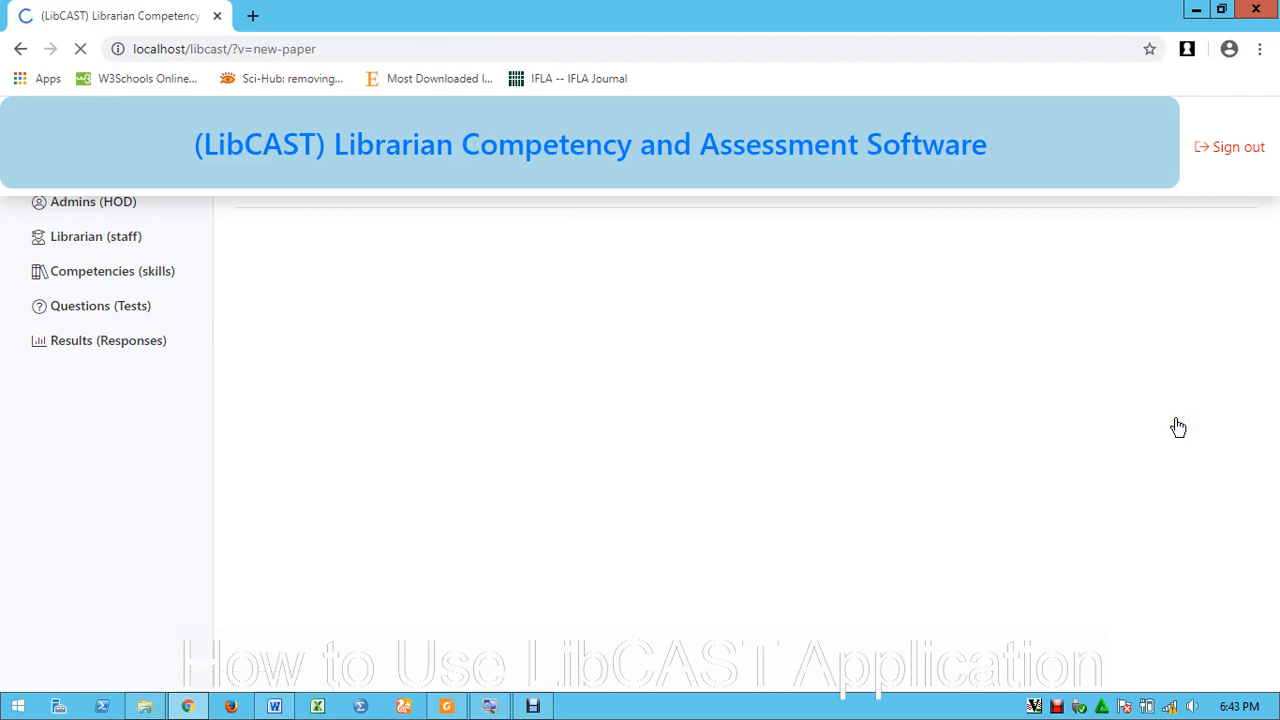
scroll(768, 528, down, 3)
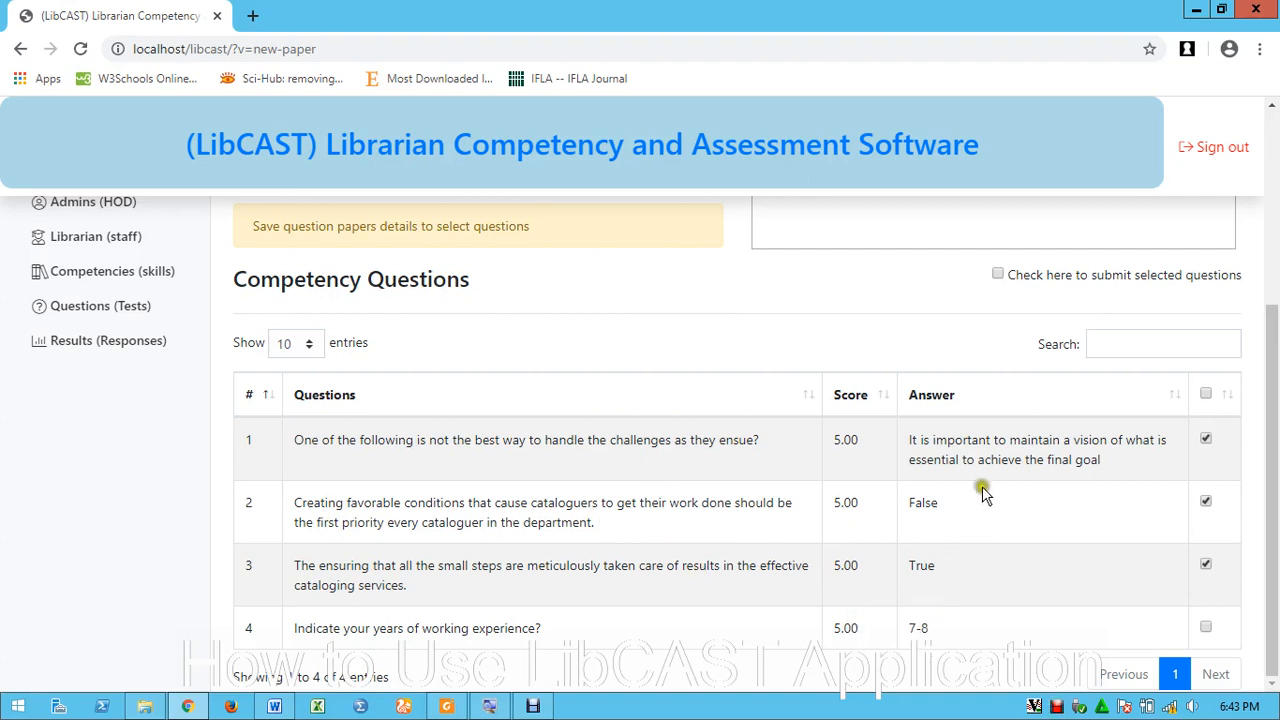
click(998, 278)
click(1207, 395)
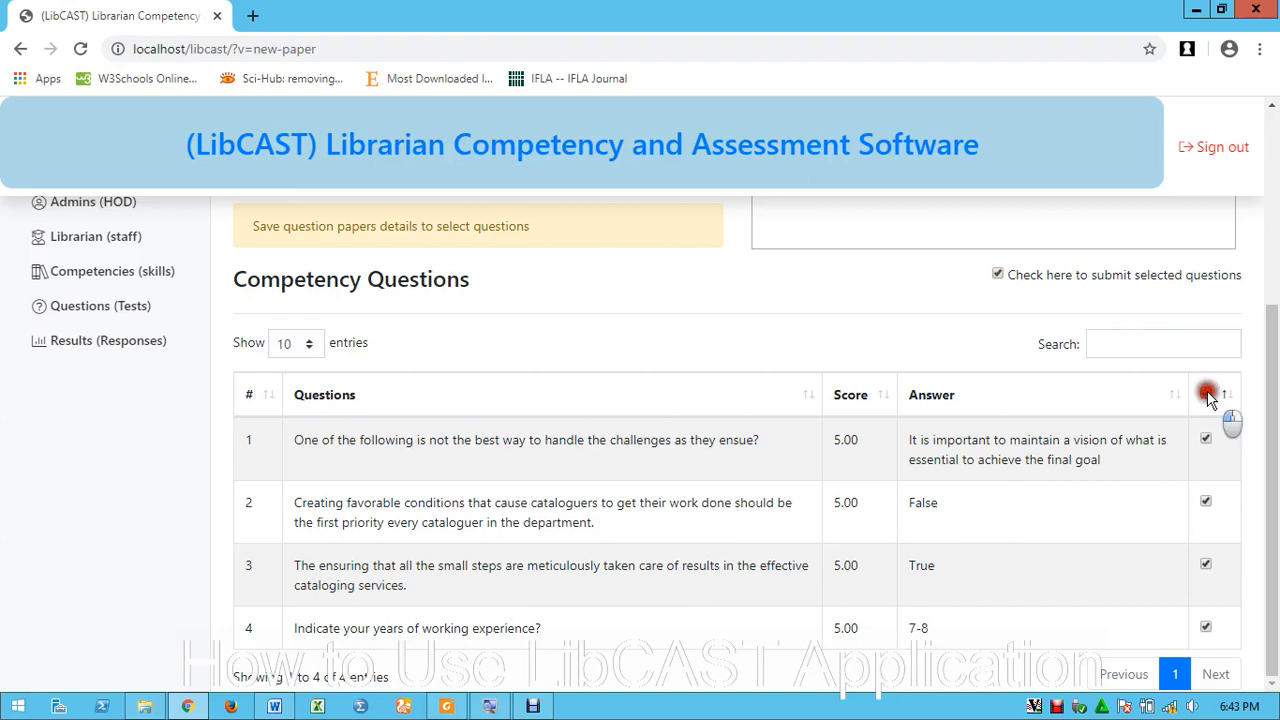
click(1207, 395)
click(1206, 395)
click(1205, 396)
click(998, 276)
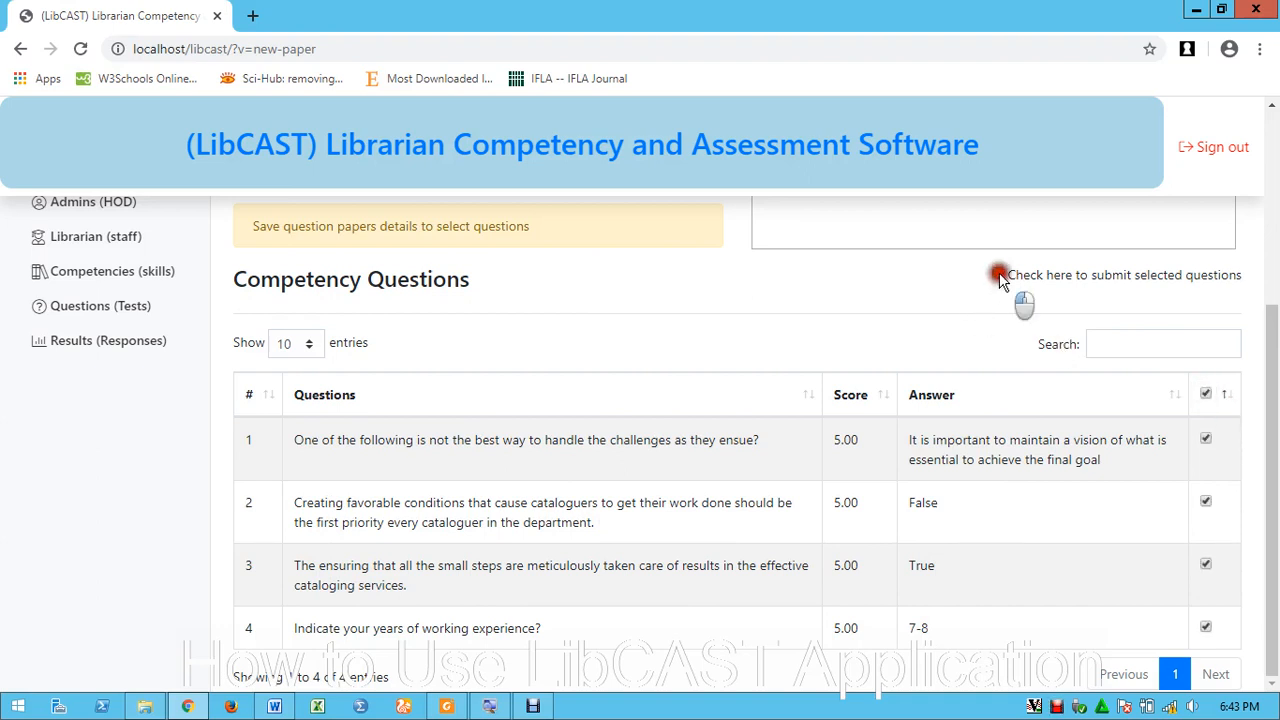
Save the Leadership paper, re-select all four questions for submission, and submit it
scroll(487, 381, up, 2)
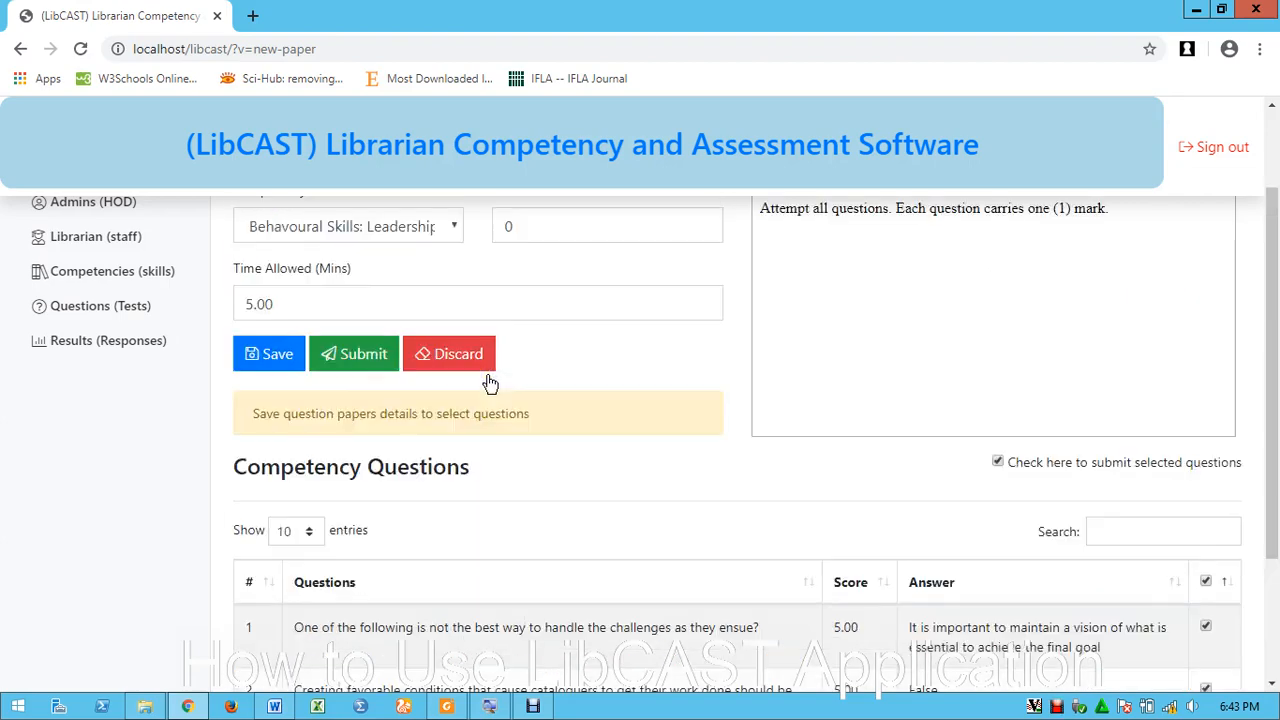
click(267, 354)
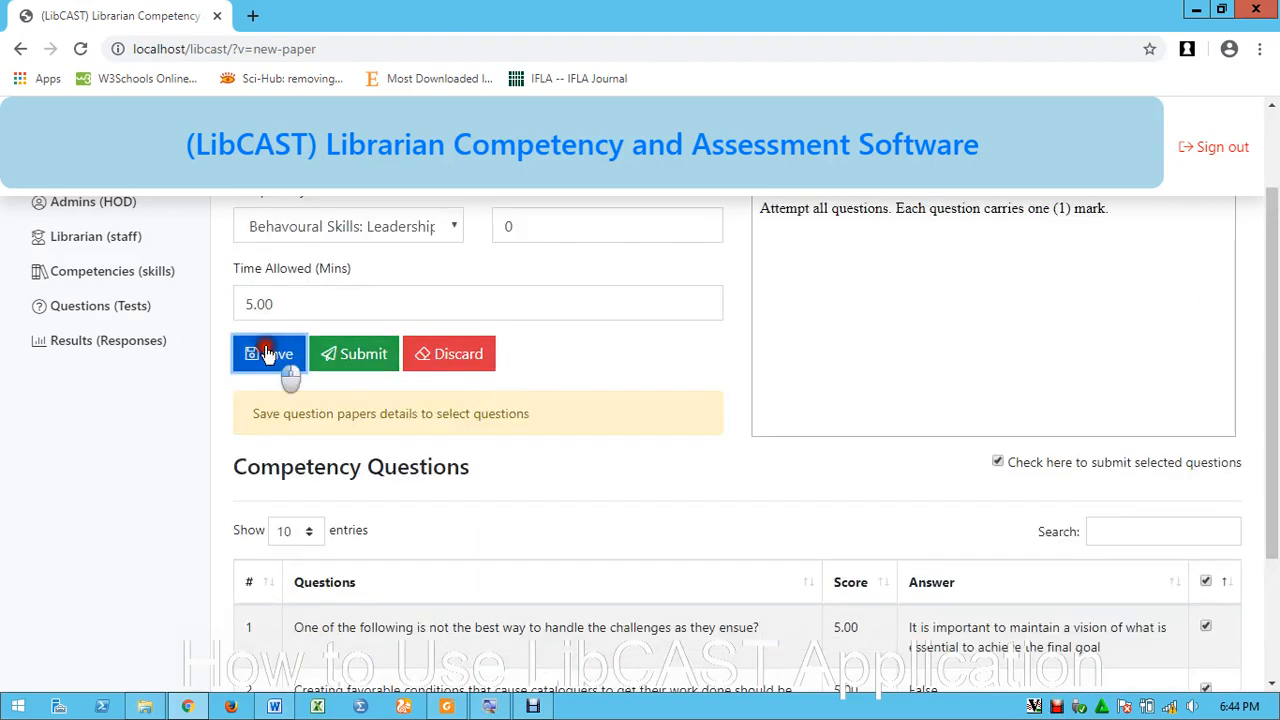
scroll(790, 422, down, 3)
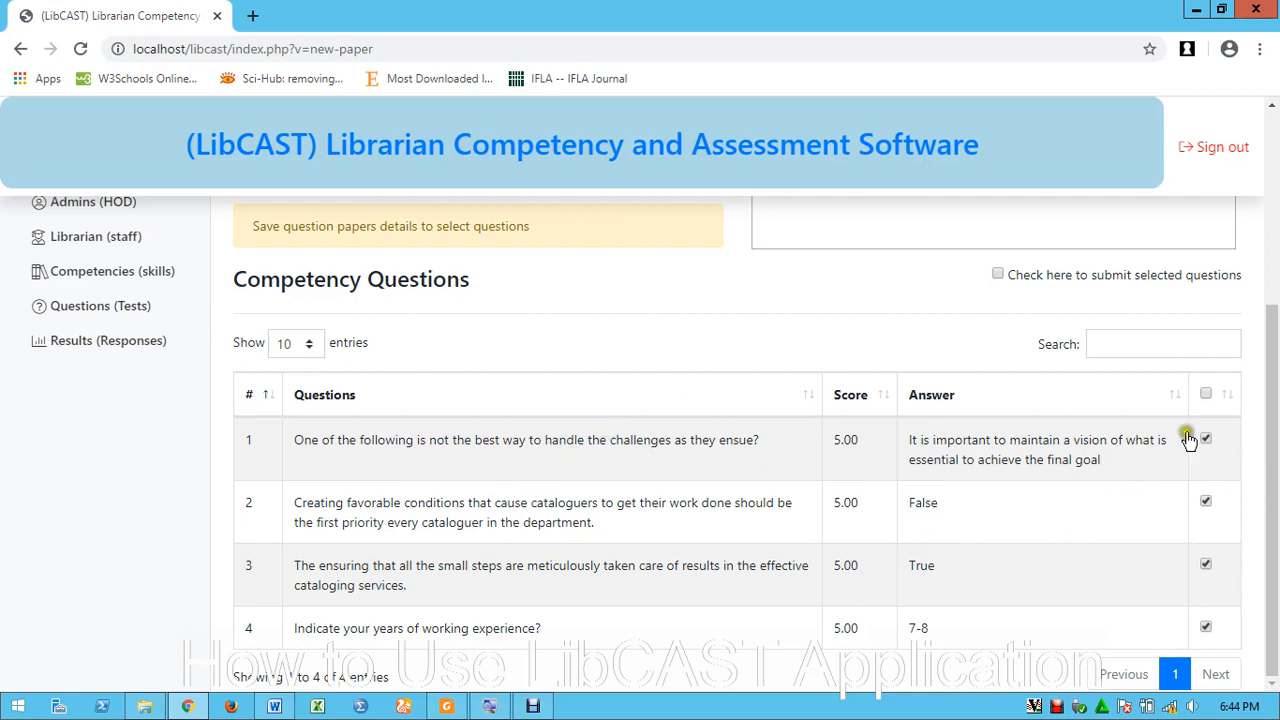
click(1206, 394)
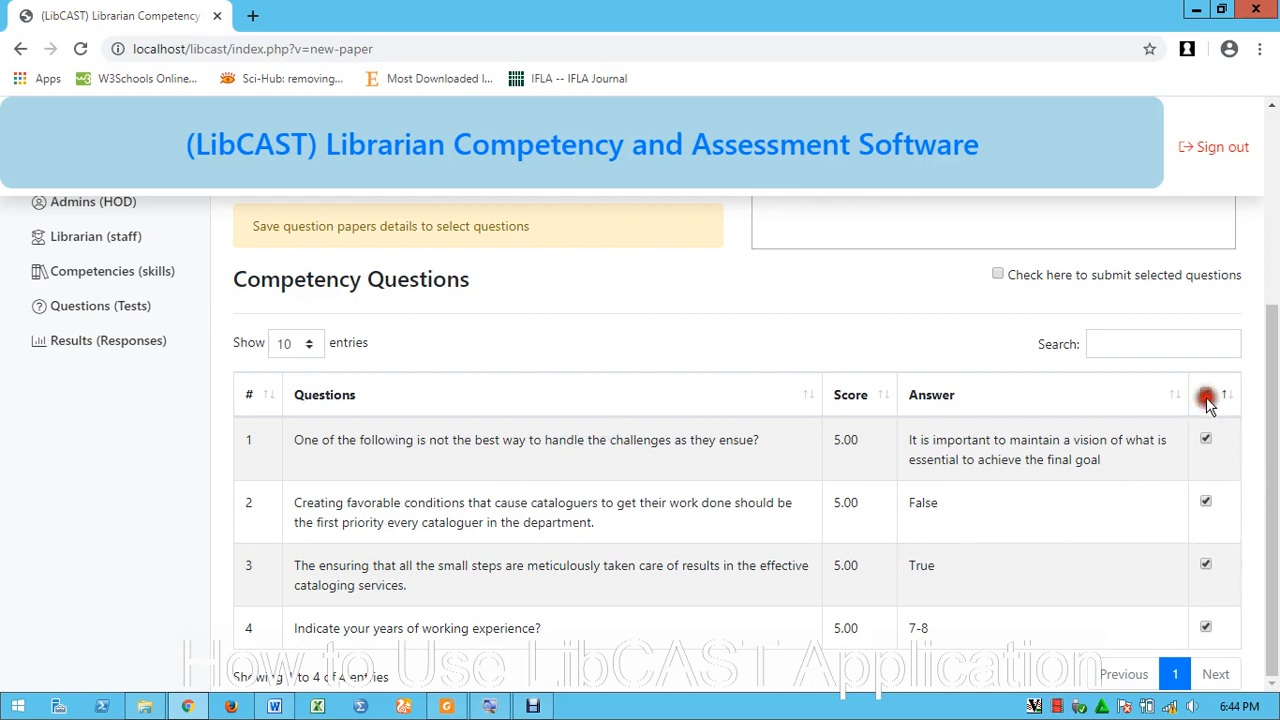
click(997, 275)
scroll(500, 354, up, 2)
click(357, 354)
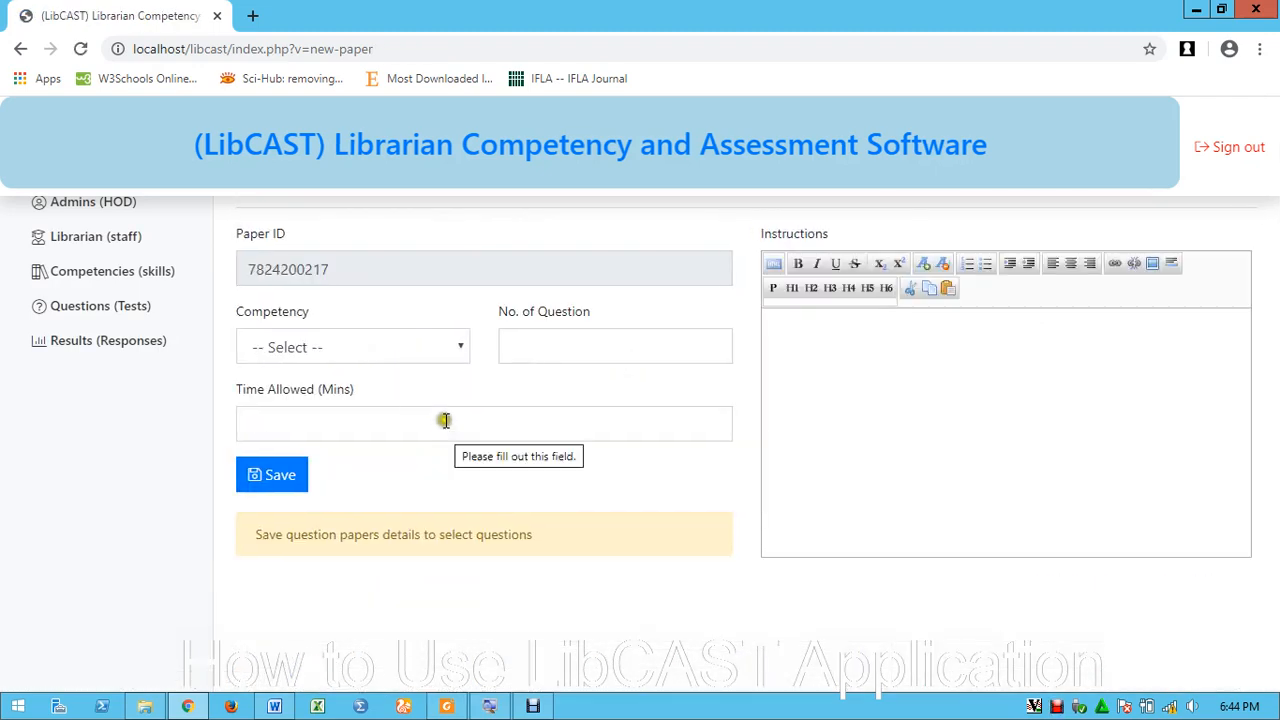
Reopen the Behavioural Skills: Leadership paper, now listing 4 questions, from the filtered papers list
click(103, 306)
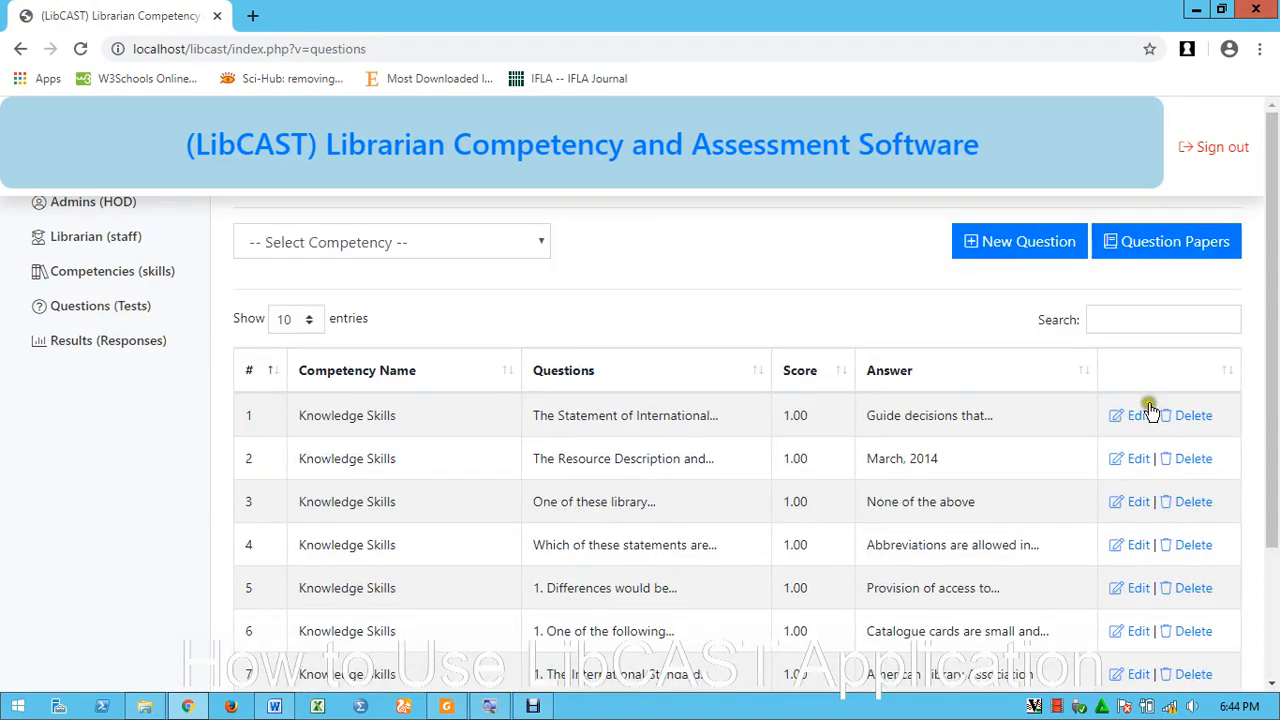
click(1190, 254)
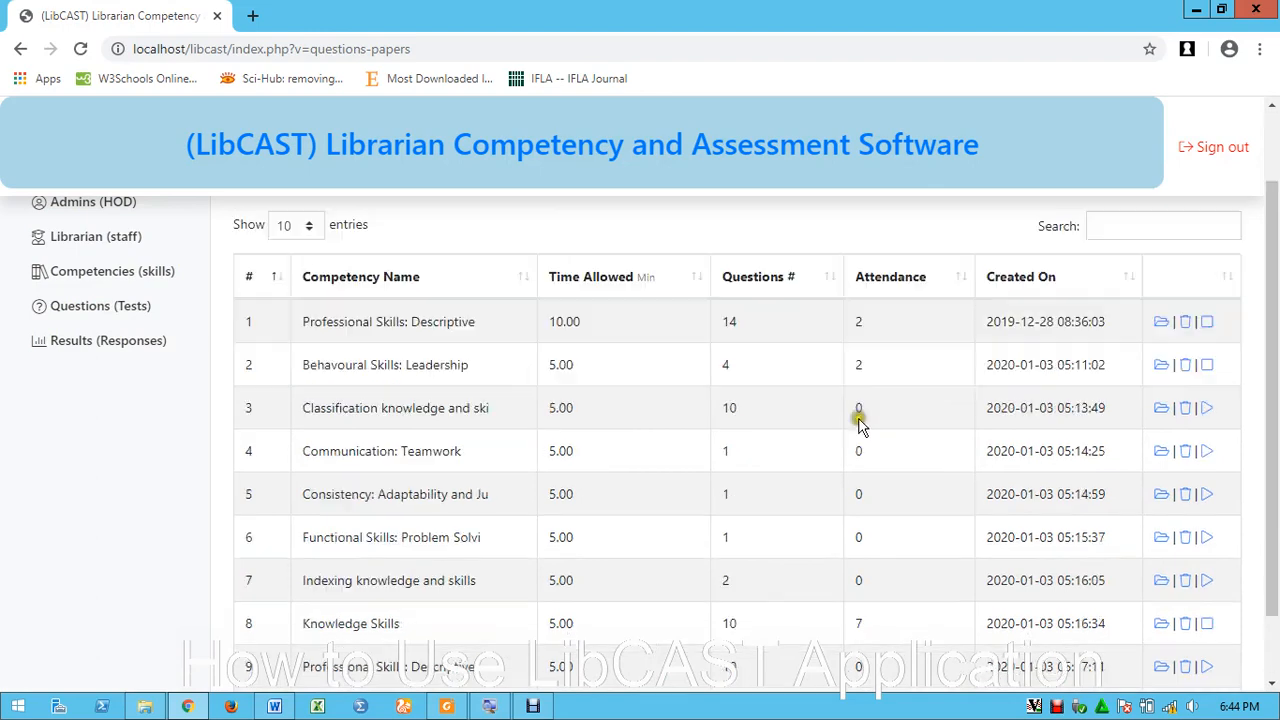
click(392, 245)
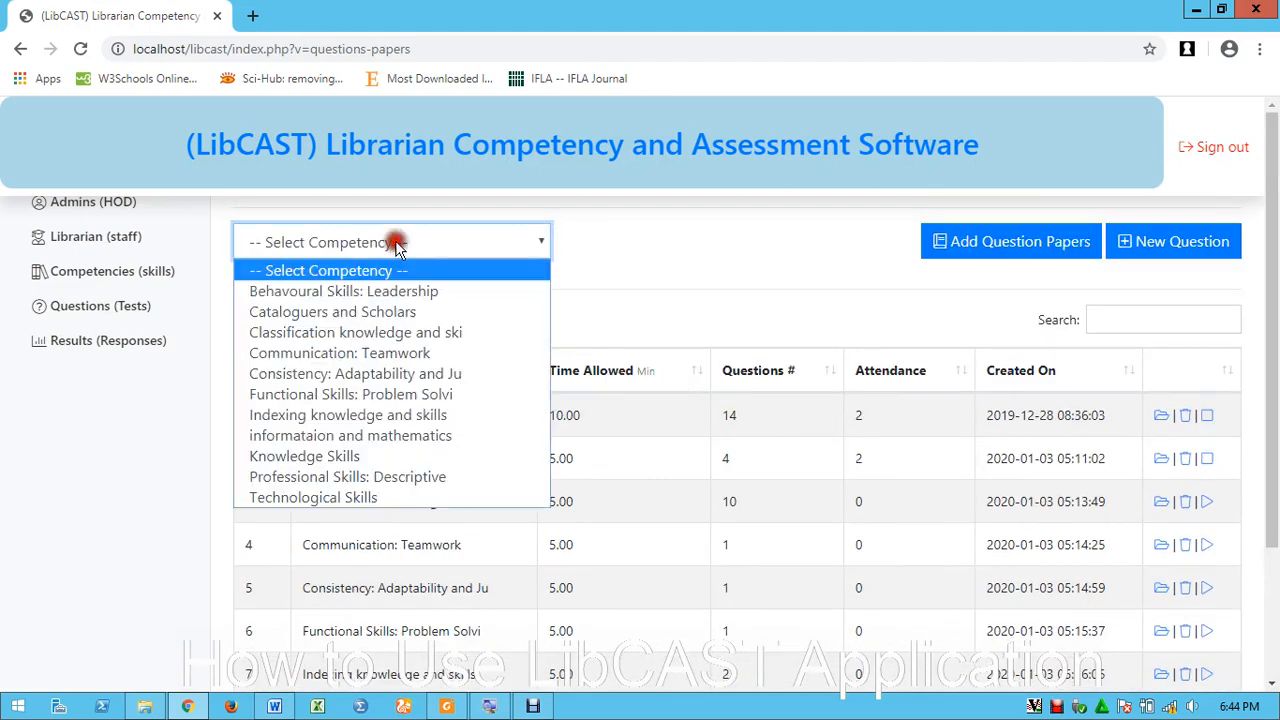
click(350, 290)
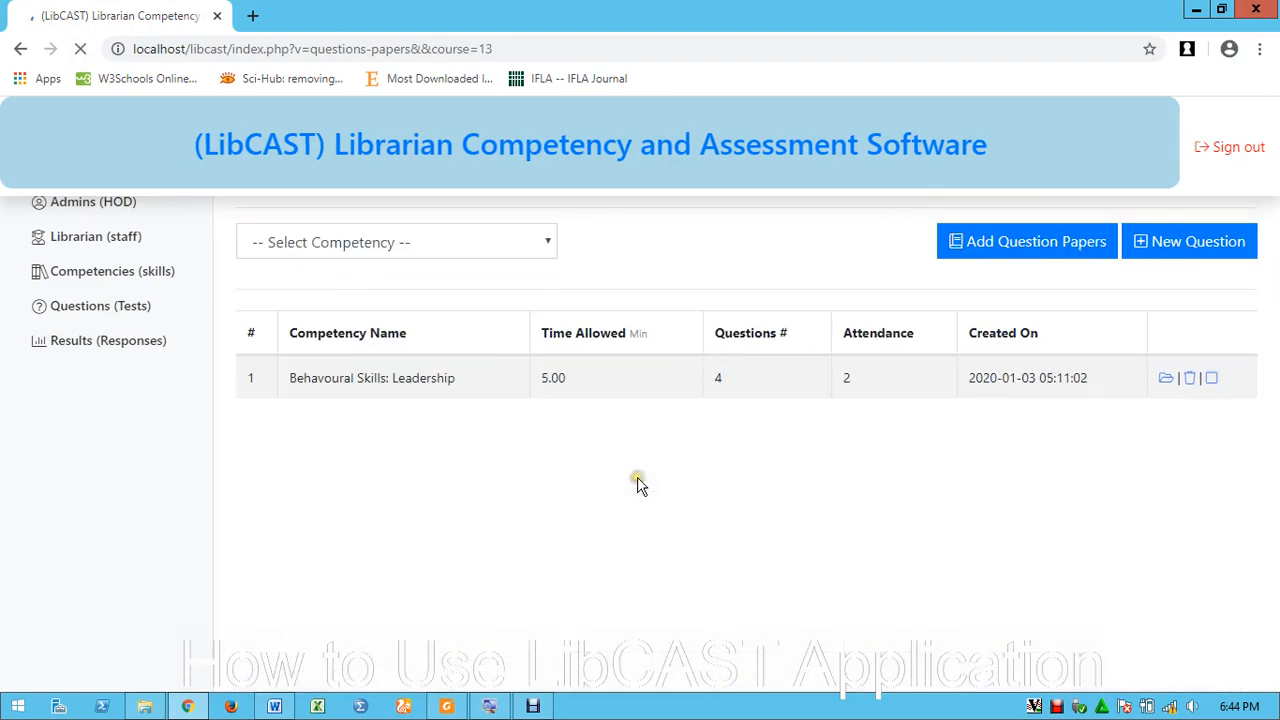
click(1176, 416)
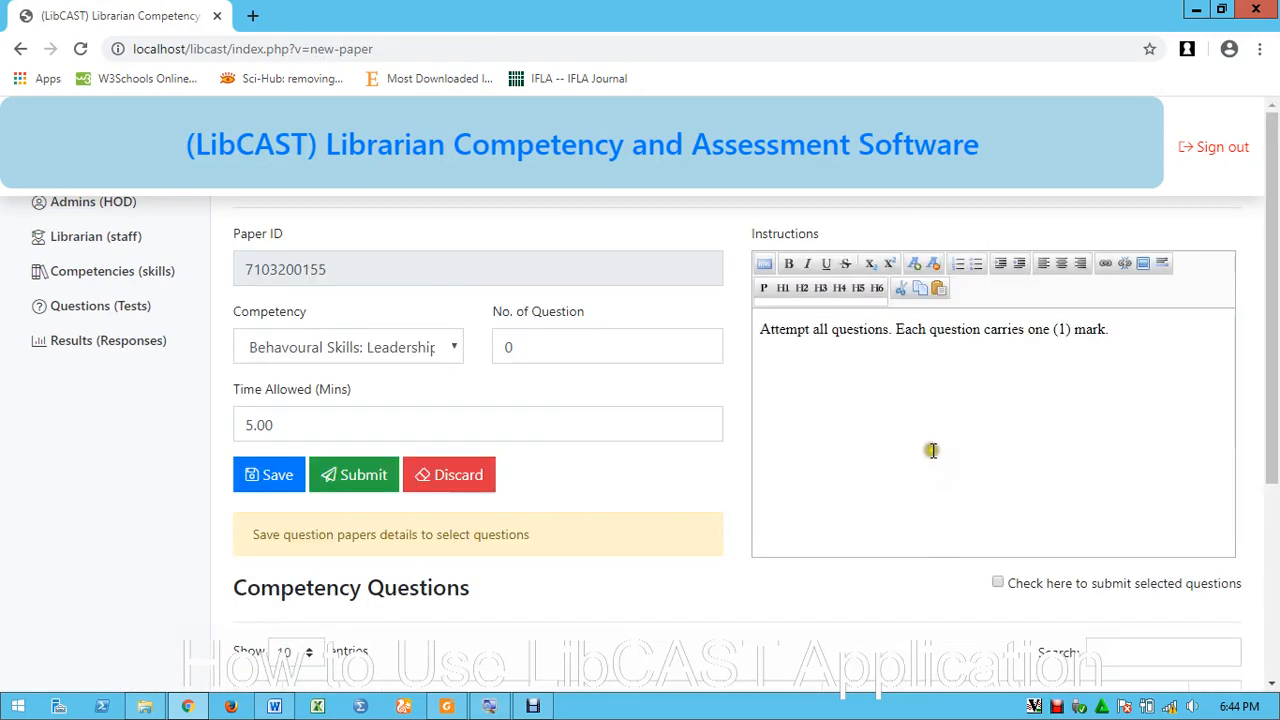
Remove questions 1 and 4 from the Leadership paper, keeping questions 2 and 3 selected
scroll(929, 449, down, 3)
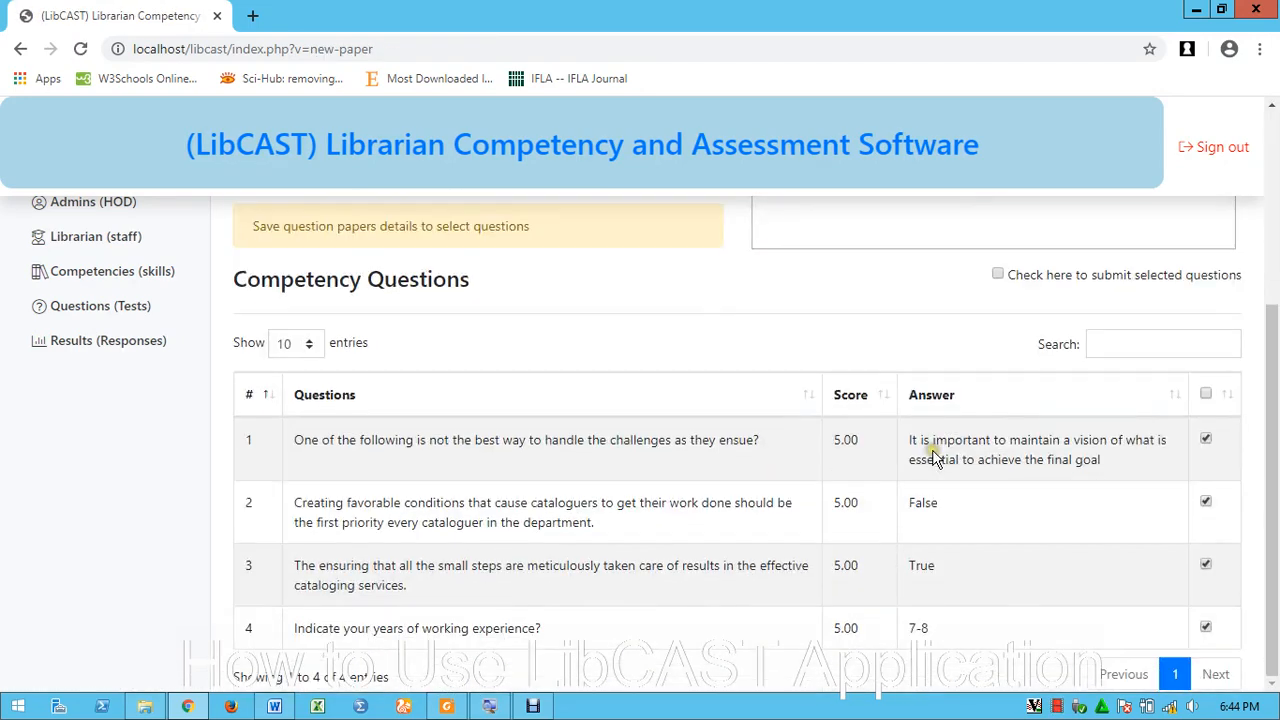
click(1205, 627)
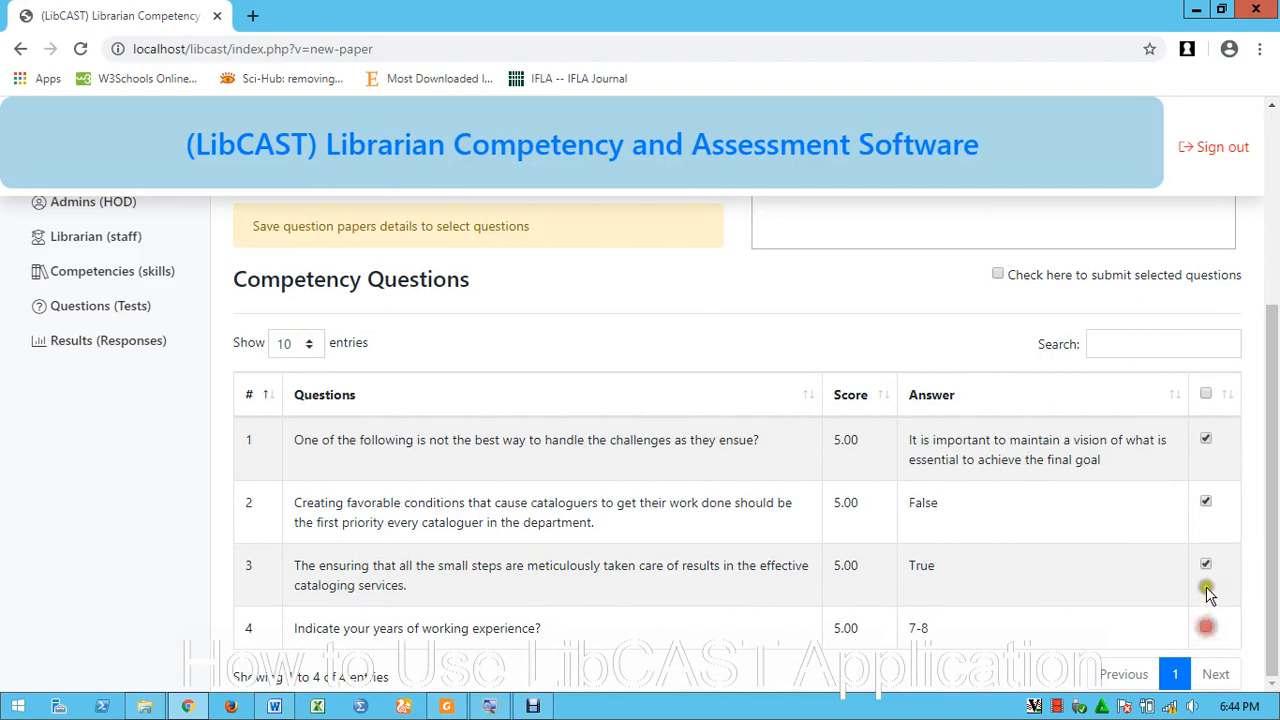
click(1205, 442)
click(998, 275)
Save and submit the Leadership paper, then return to the Questions (Tests) list
scroll(477, 437, up, 2)
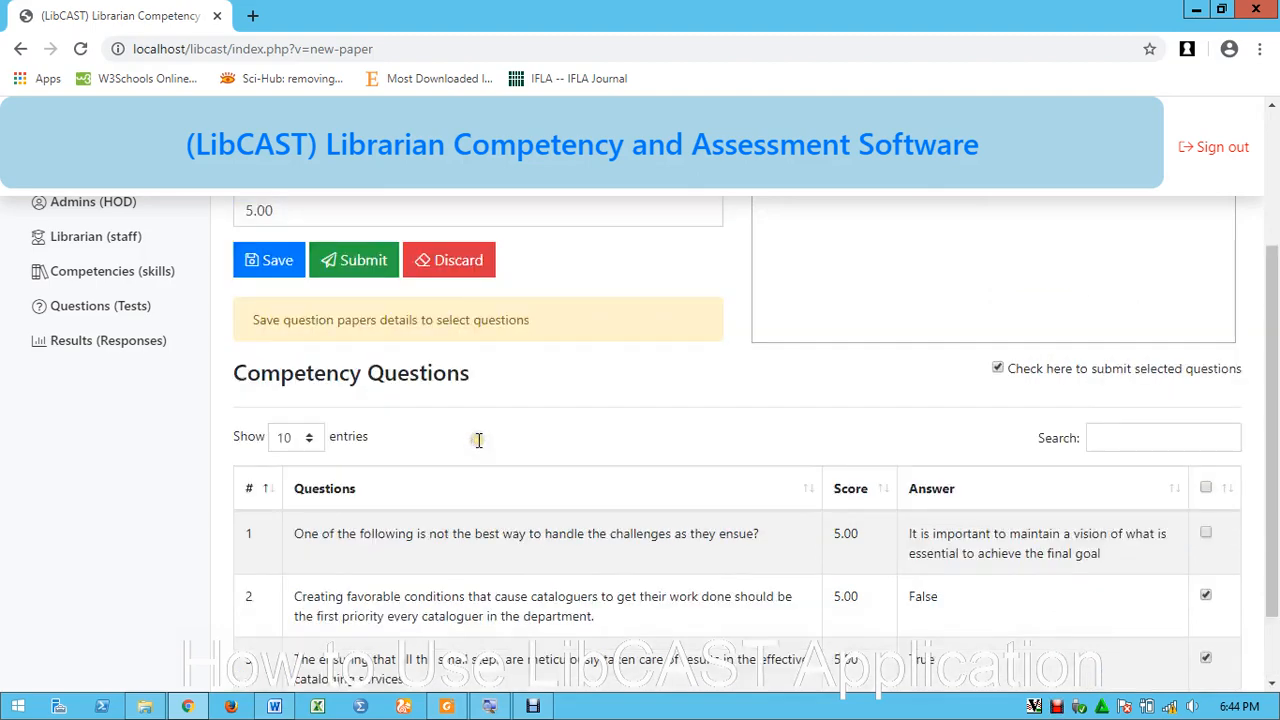
click(278, 354)
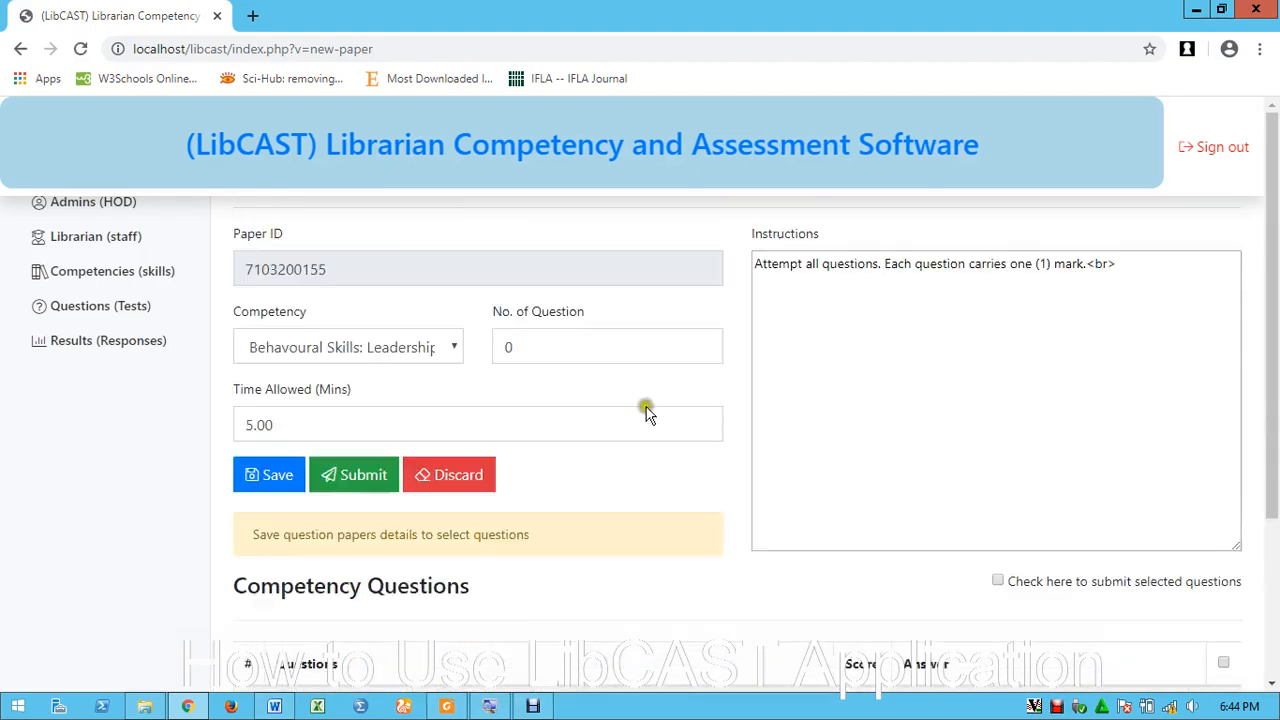
scroll(808, 440, down, 3)
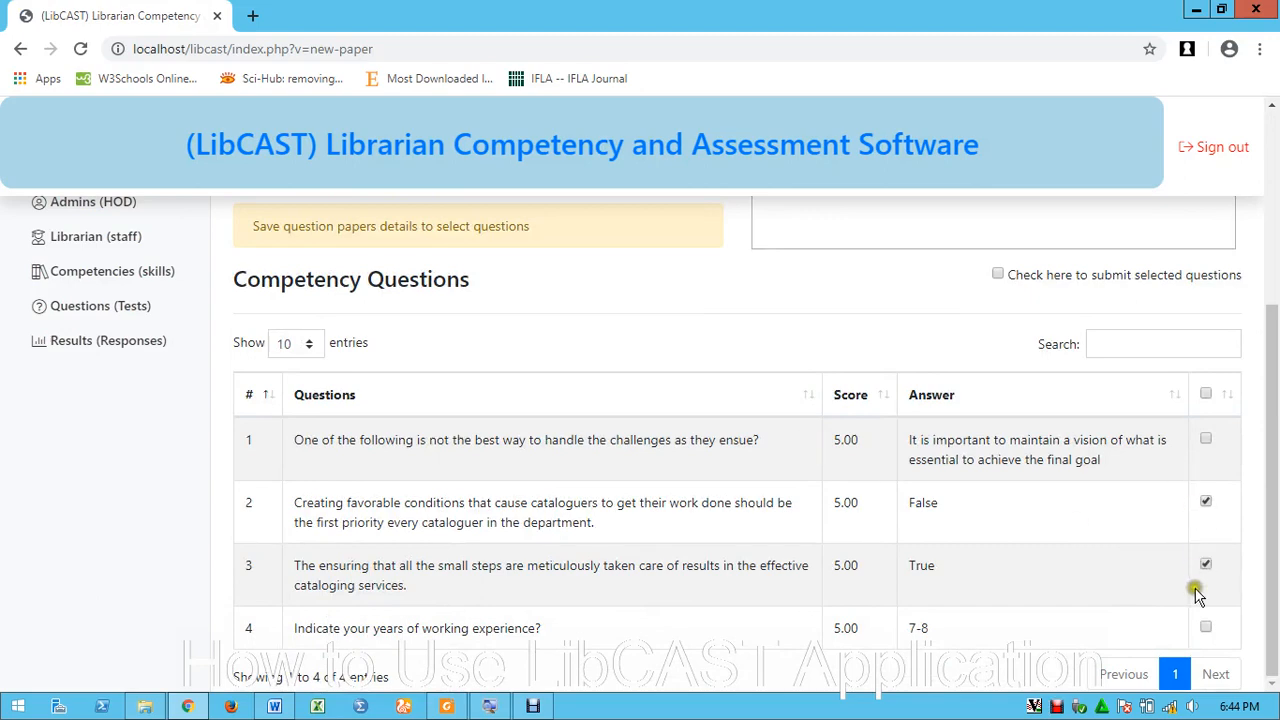
scroll(1195, 570, up, 1)
click(1000, 369)
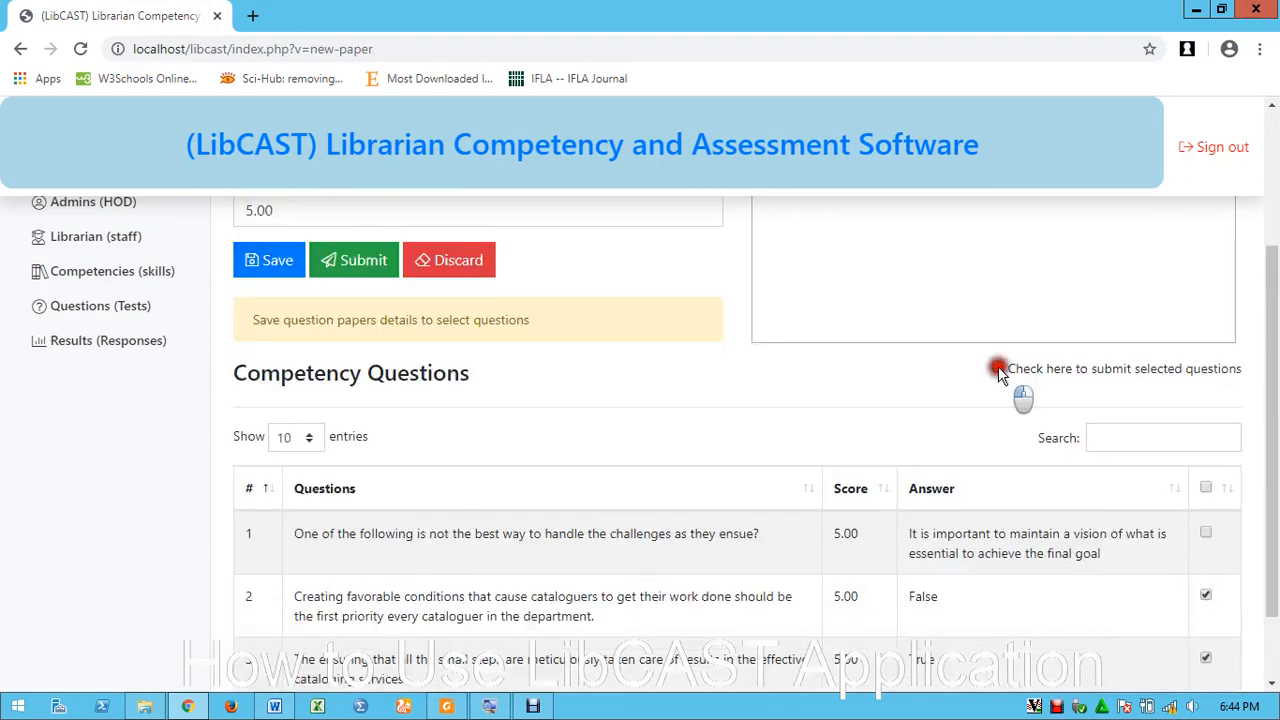
click(357, 262)
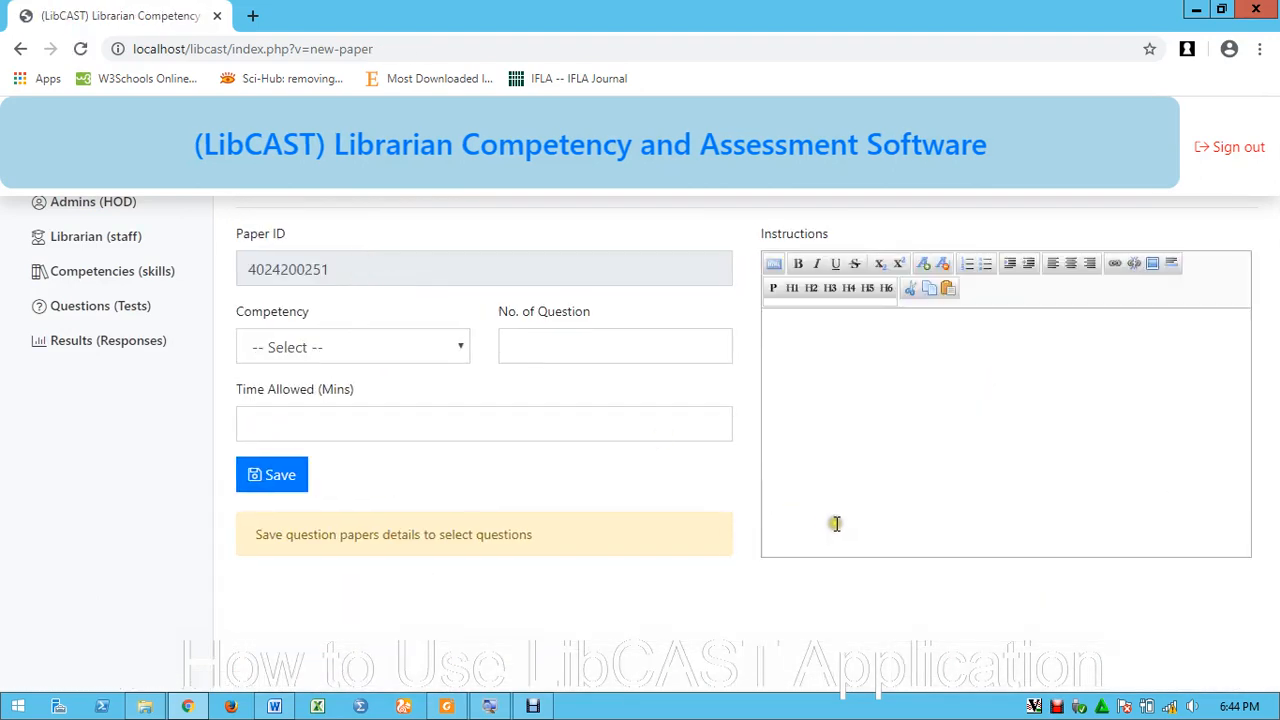
click(108, 306)
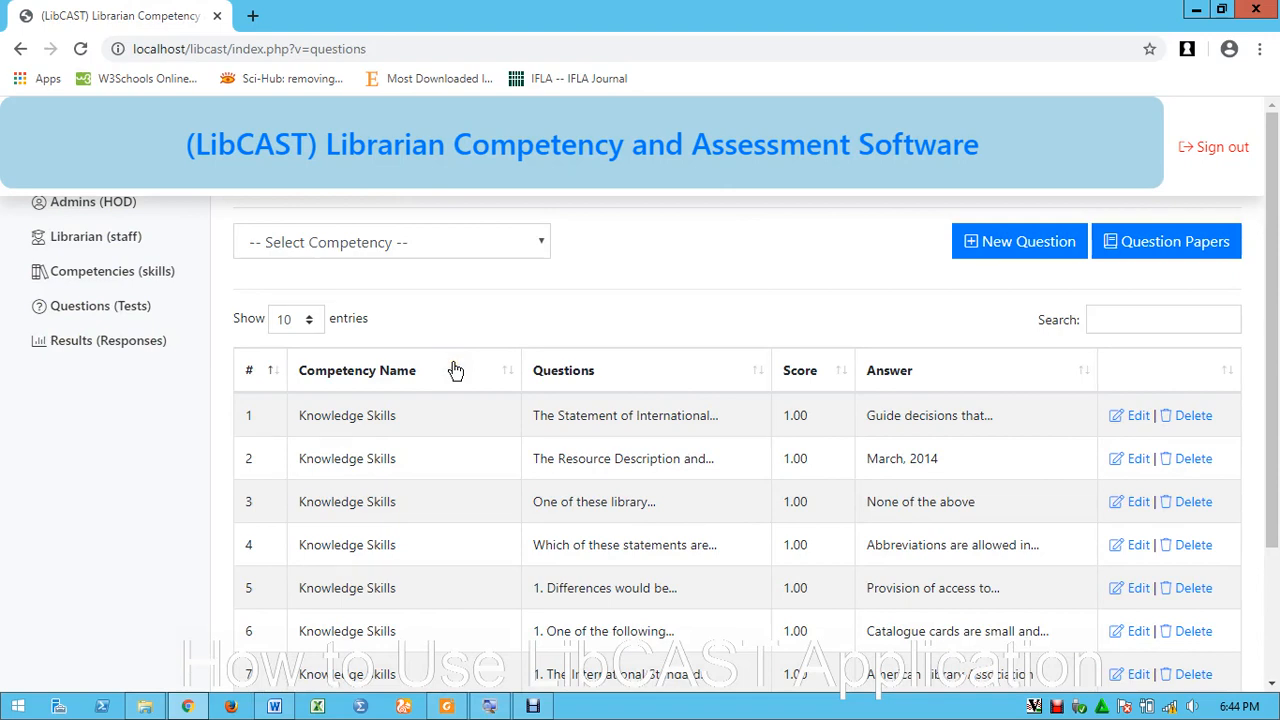
Open the Behavioural Skills: Leadership paper for editing from the Question Papers list, filtered by that competency
click(1015, 247)
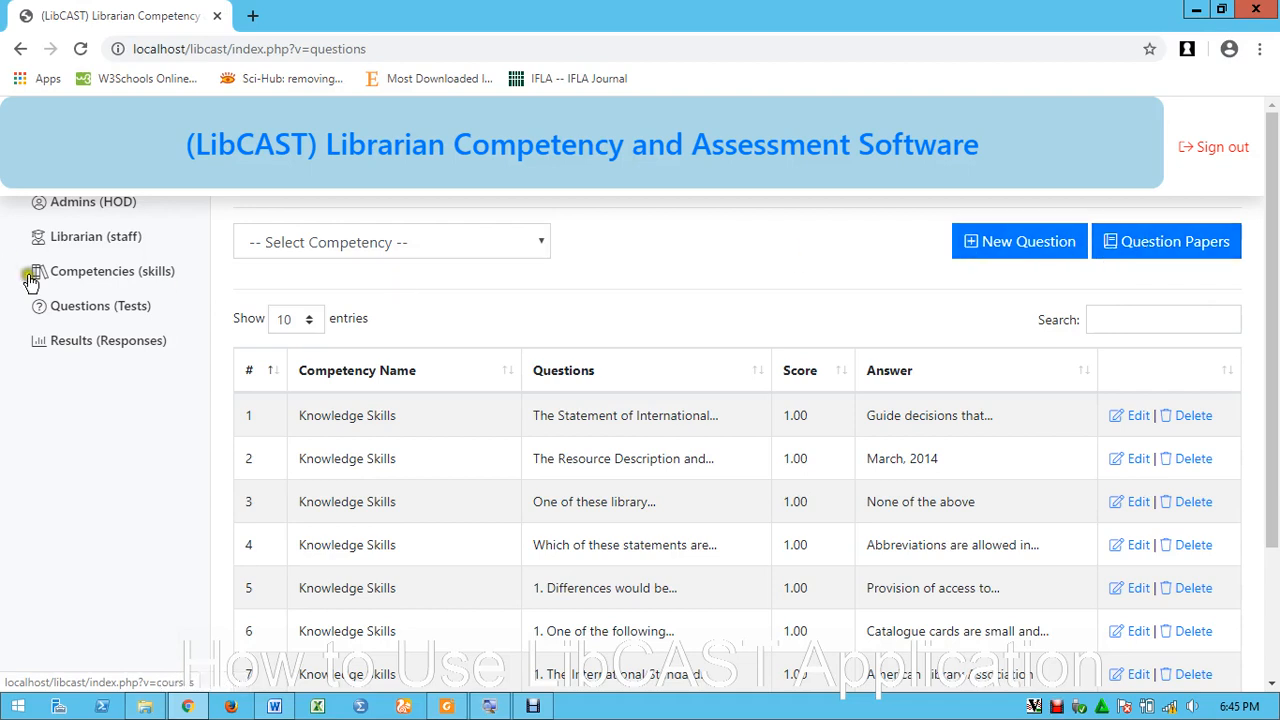
click(92, 310)
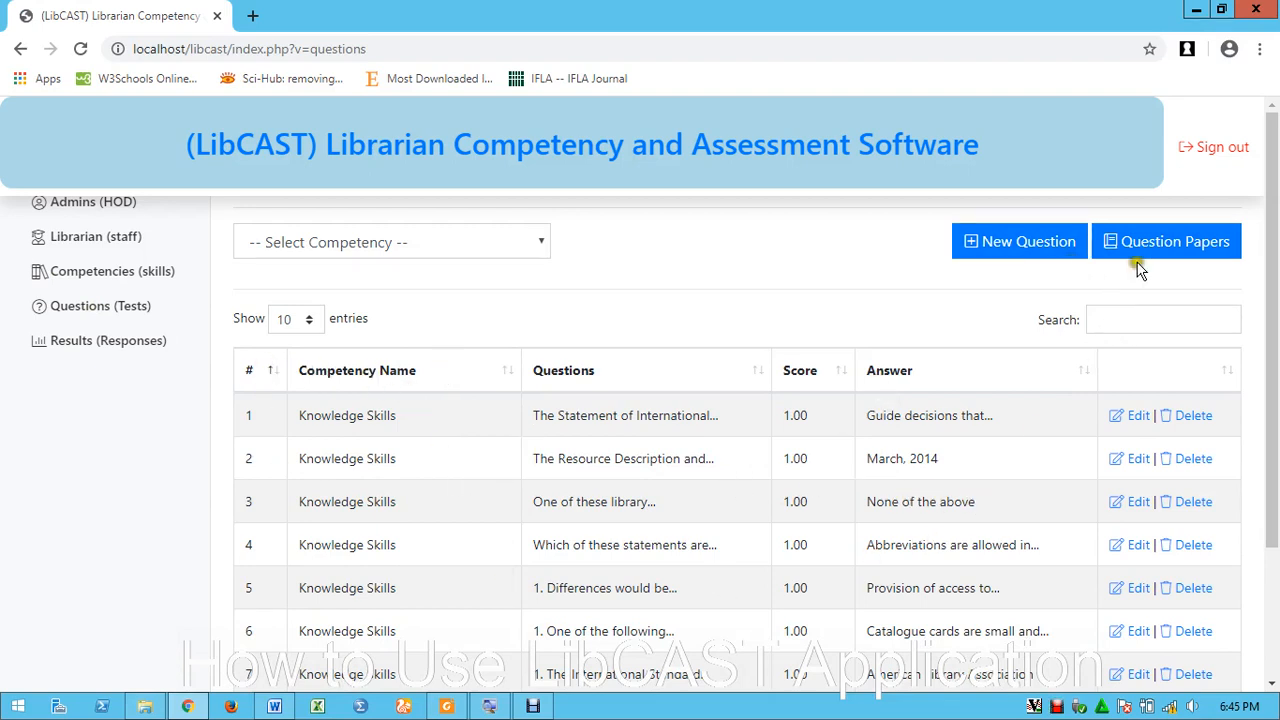
click(1158, 243)
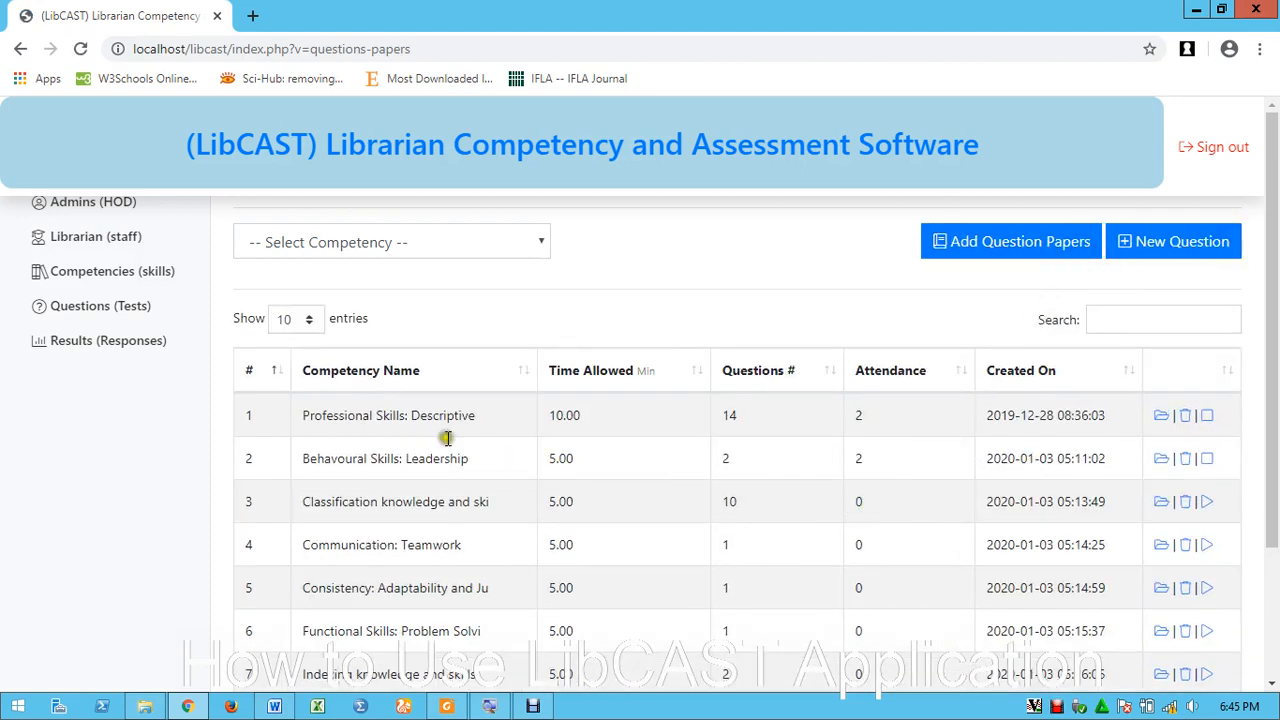
click(330, 242)
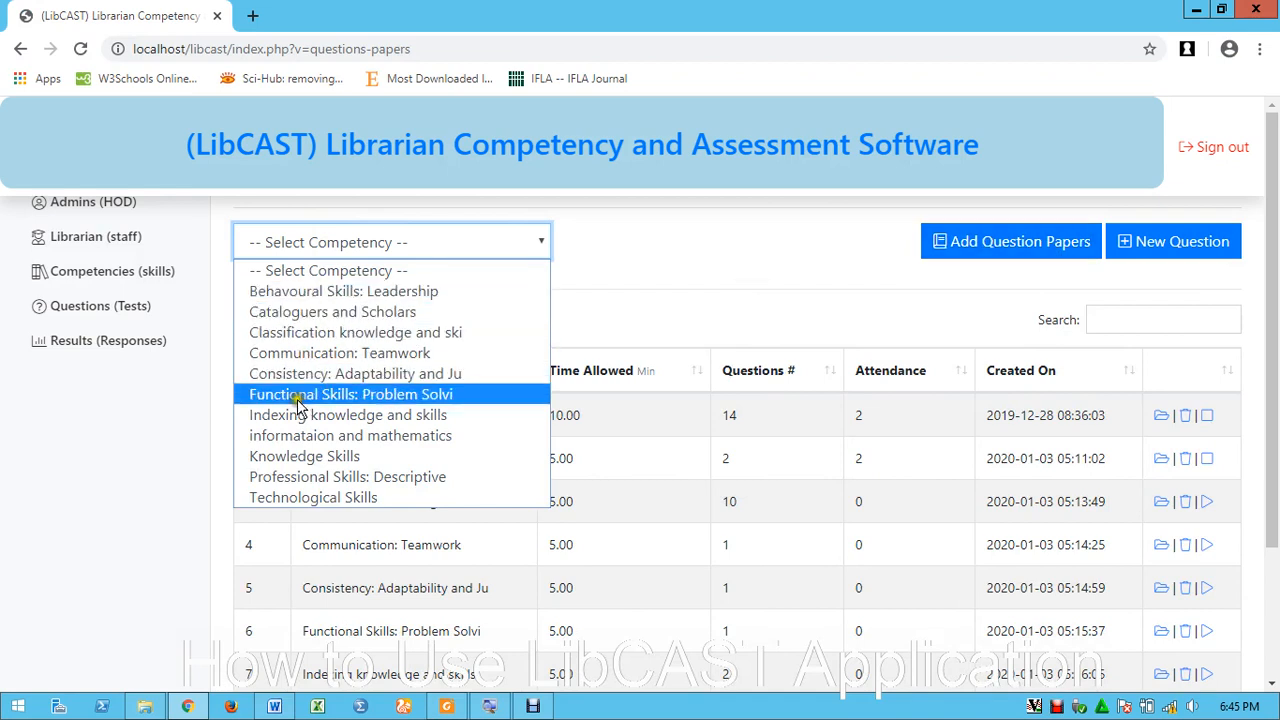
click(295, 291)
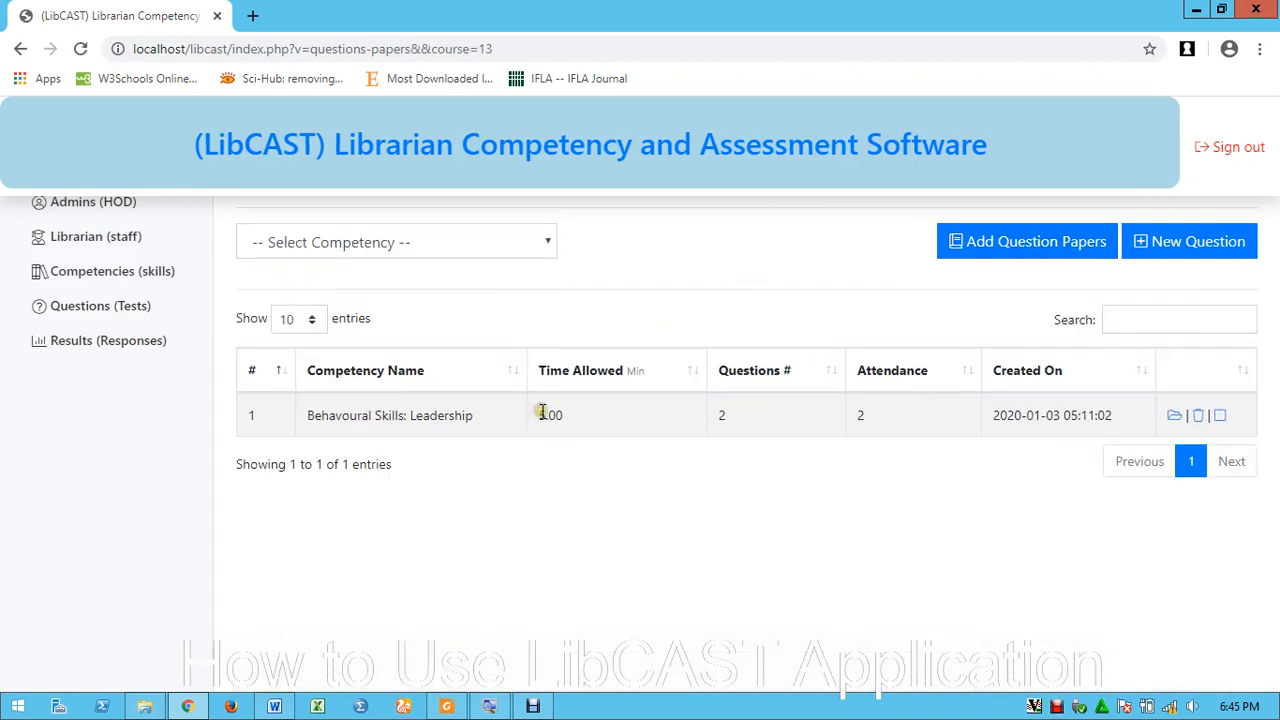
click(1172, 418)
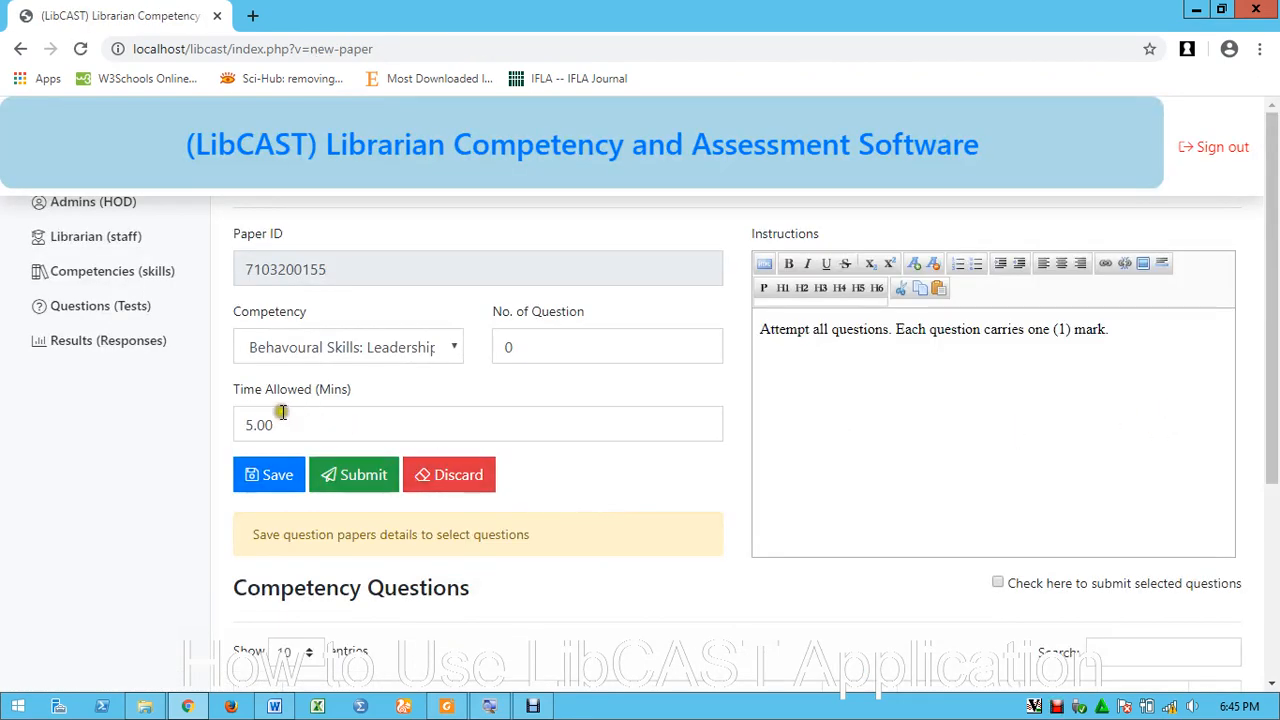
Change the Leadership paper's time allowed from 5.00 to 2 minutes and save it
drag(286, 426, 238, 424)
text(2)
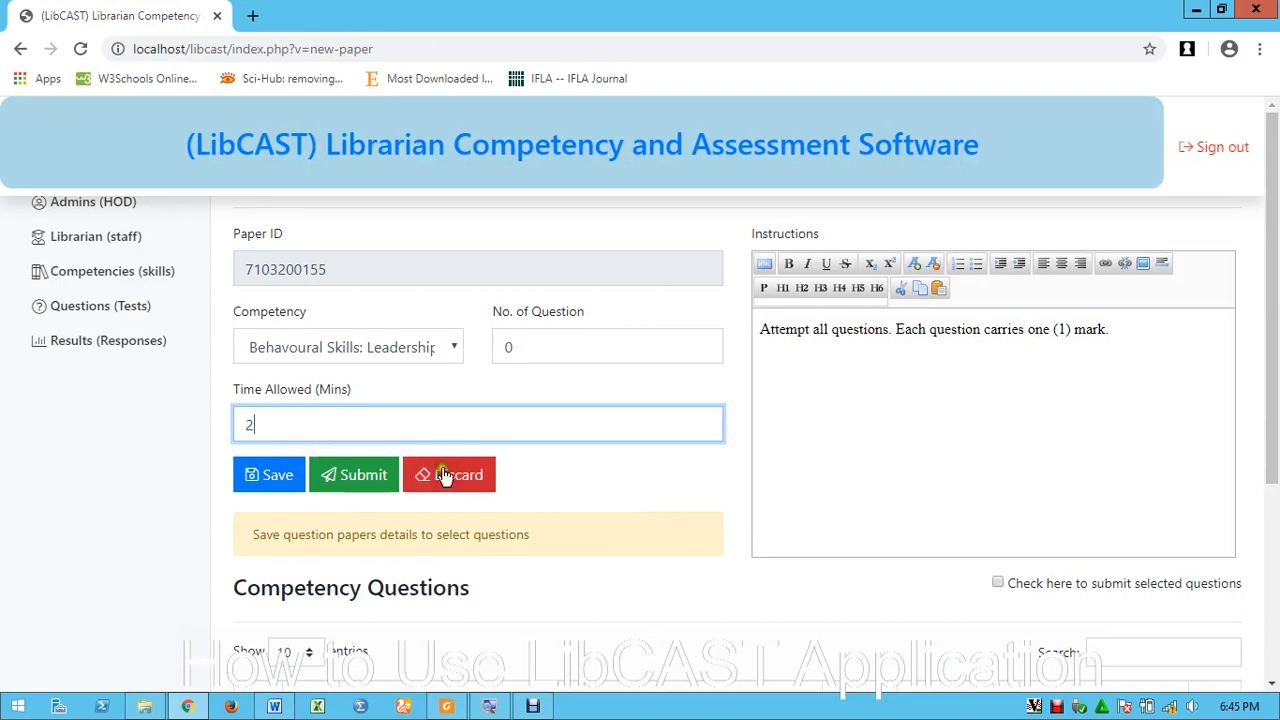
scroll(915, 535, down, 2)
click(997, 396)
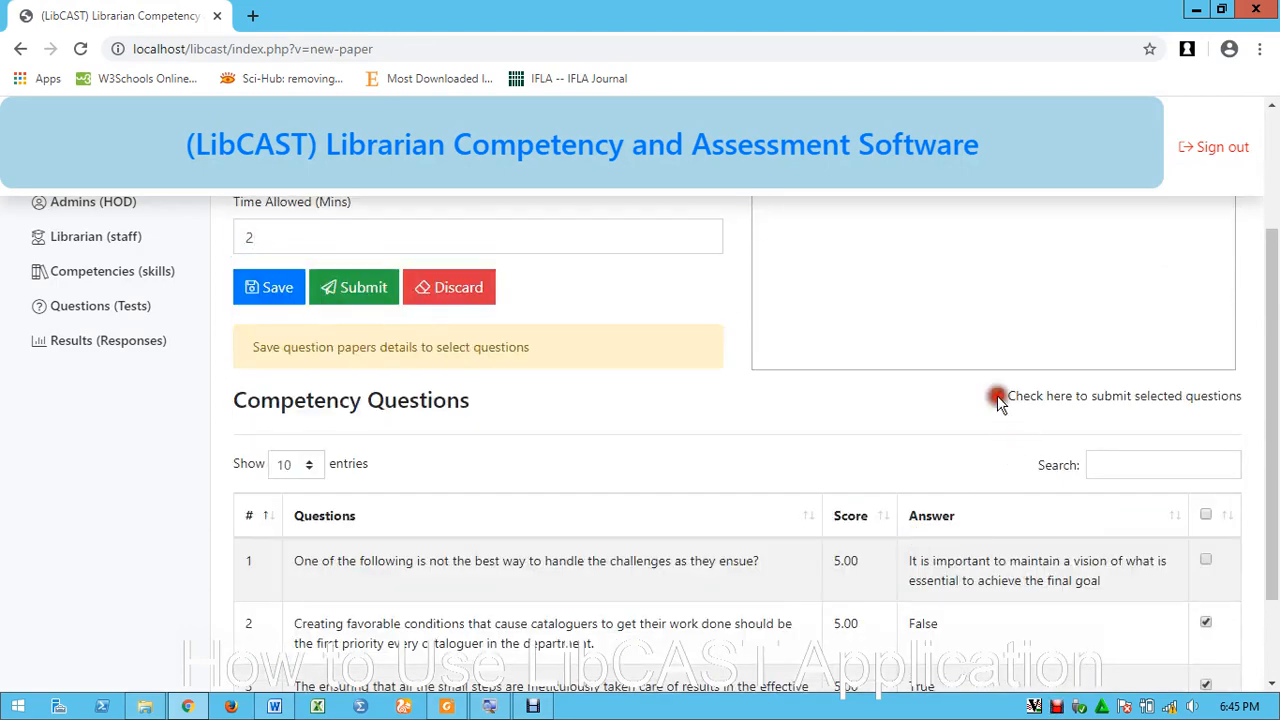
scroll(845, 478, up, 2)
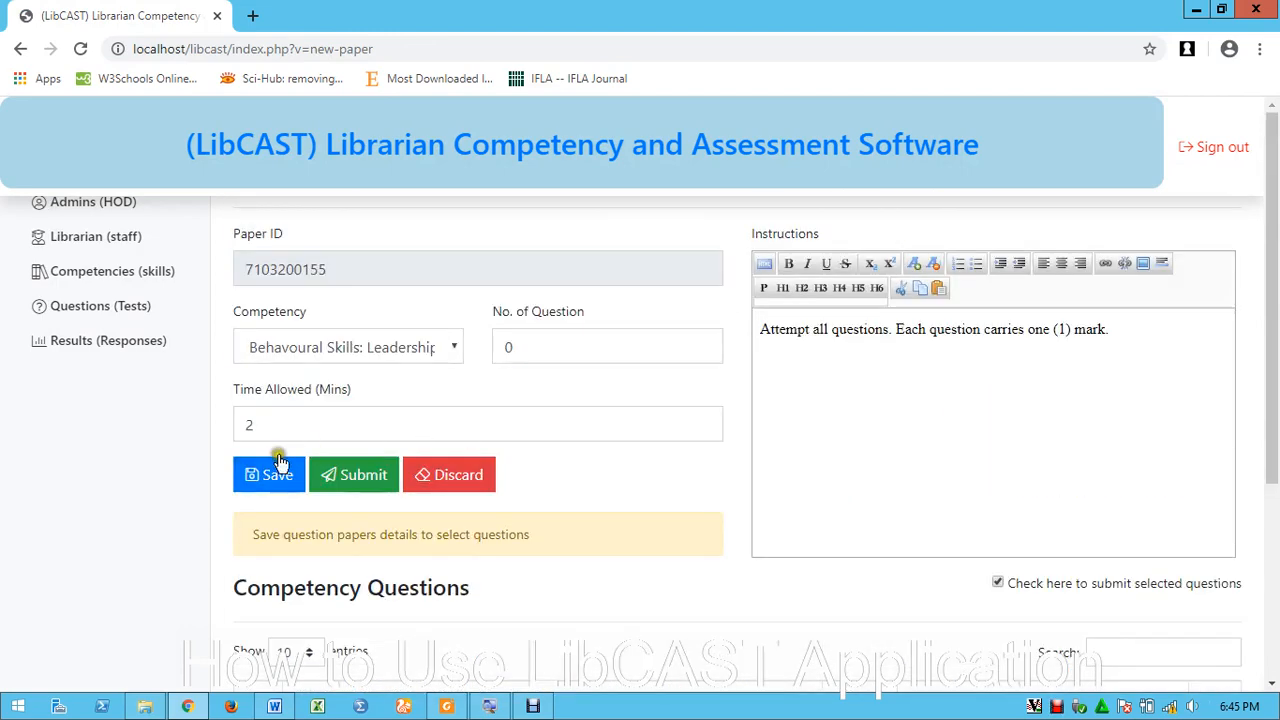
click(268, 476)
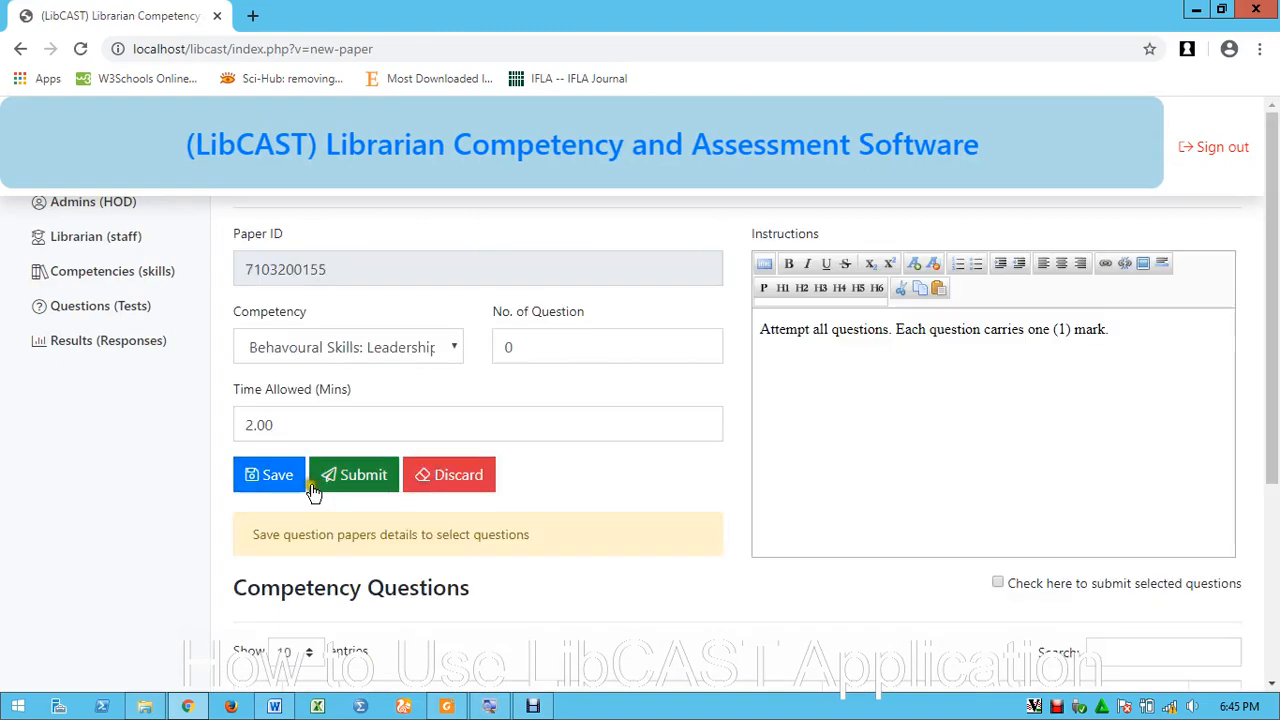
Submit the revised Leadership paper and check it in the Question Papers list
scroll(789, 486, down, 2)
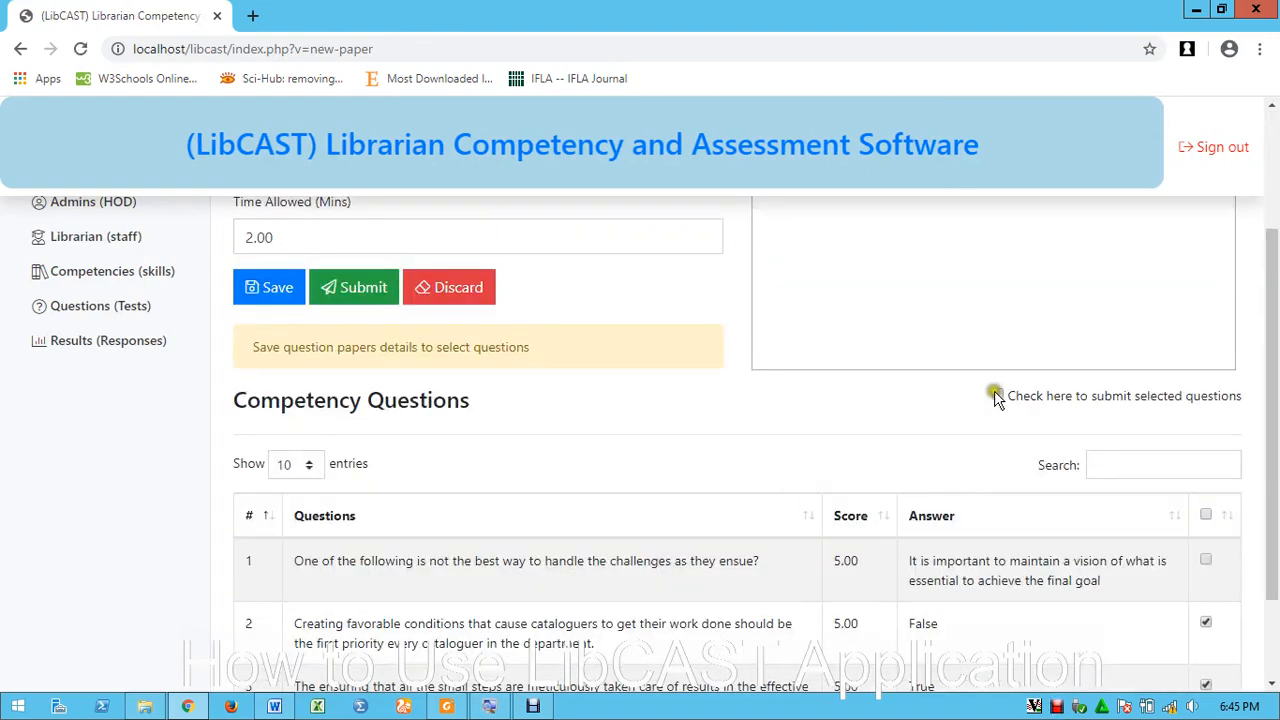
click(996, 396)
scroll(994, 405, down, 1)
scroll(808, 390, up, 2)
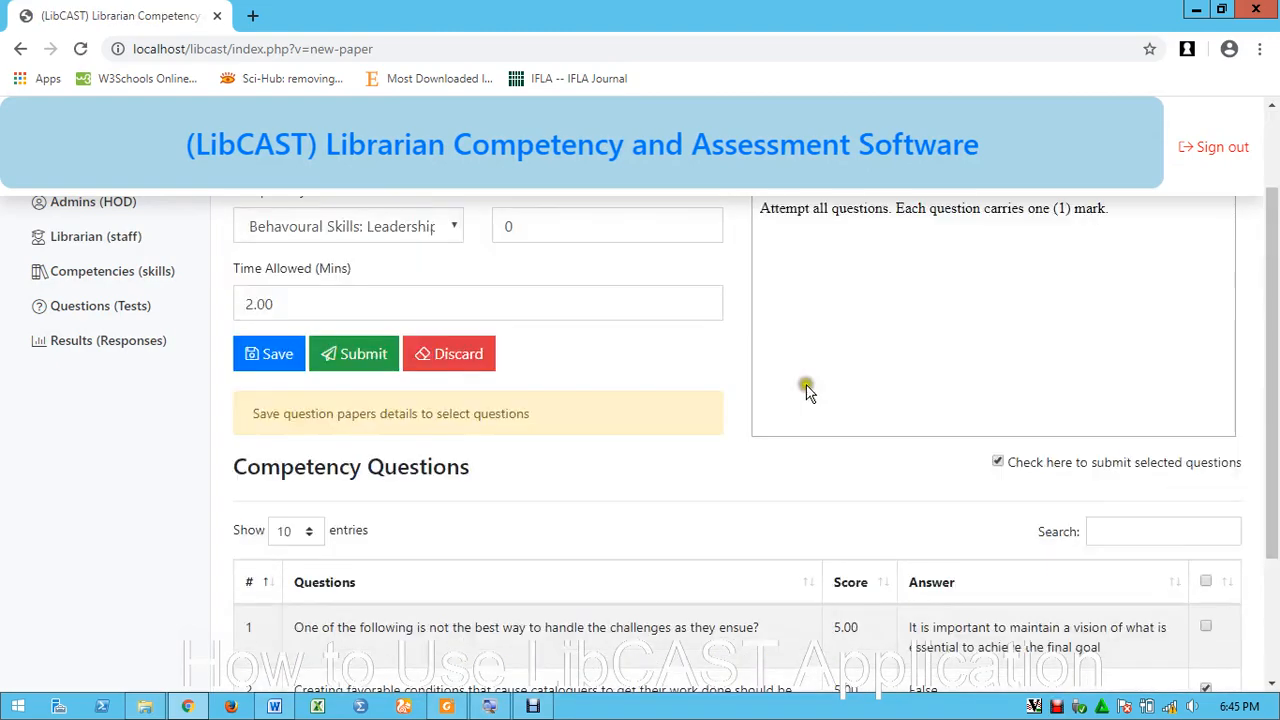
click(368, 345)
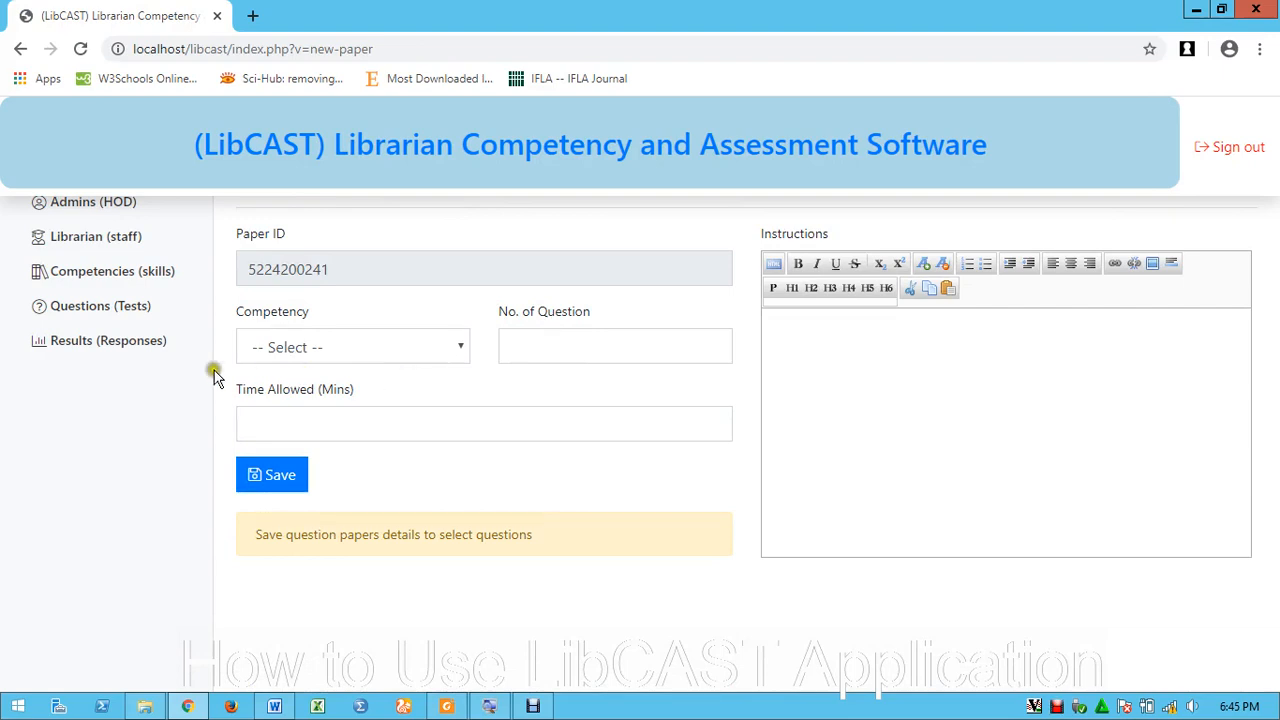
click(97, 308)
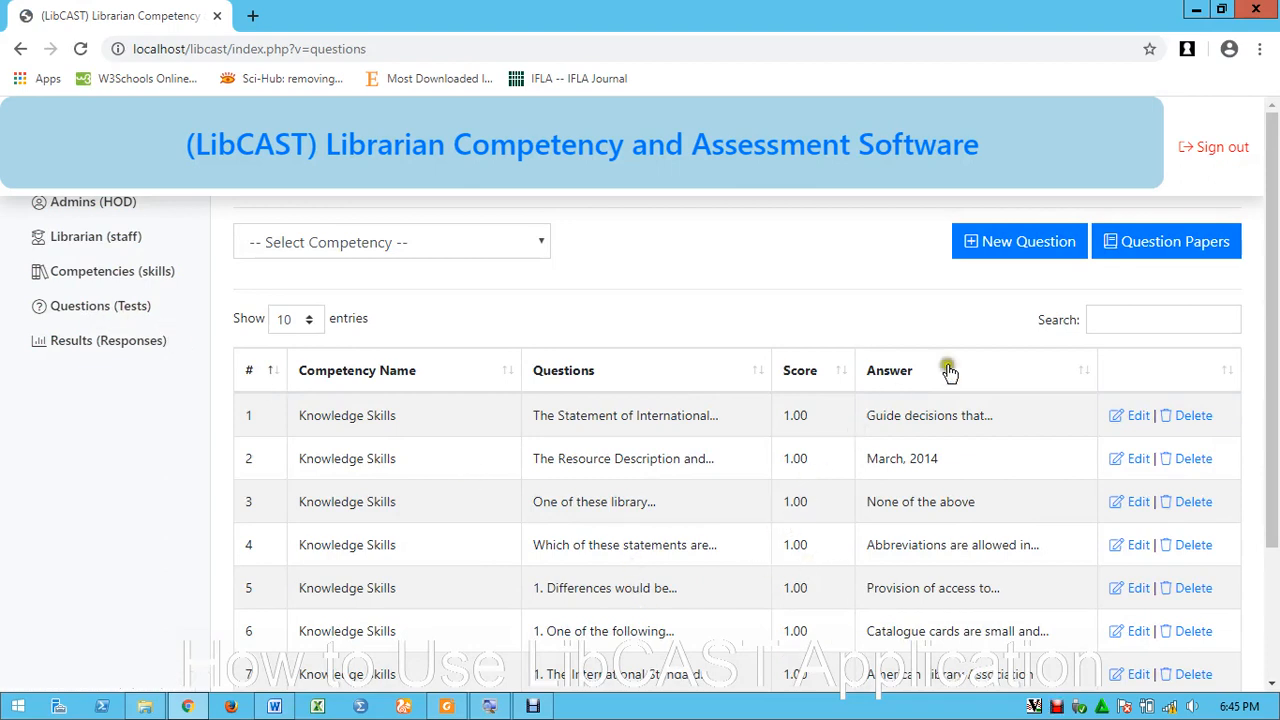
click(1152, 247)
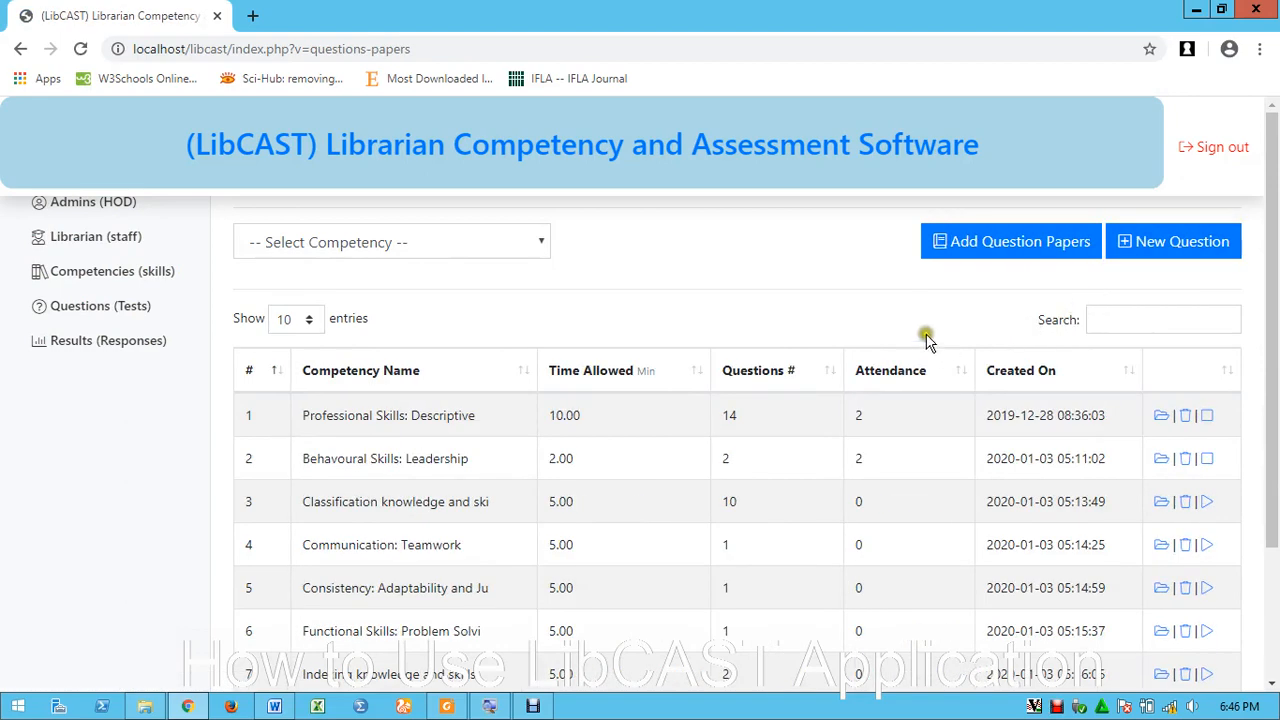
Start a new question paper for the 'informataion and mathematics' competency, ready to enter its time allowed
click(997, 246)
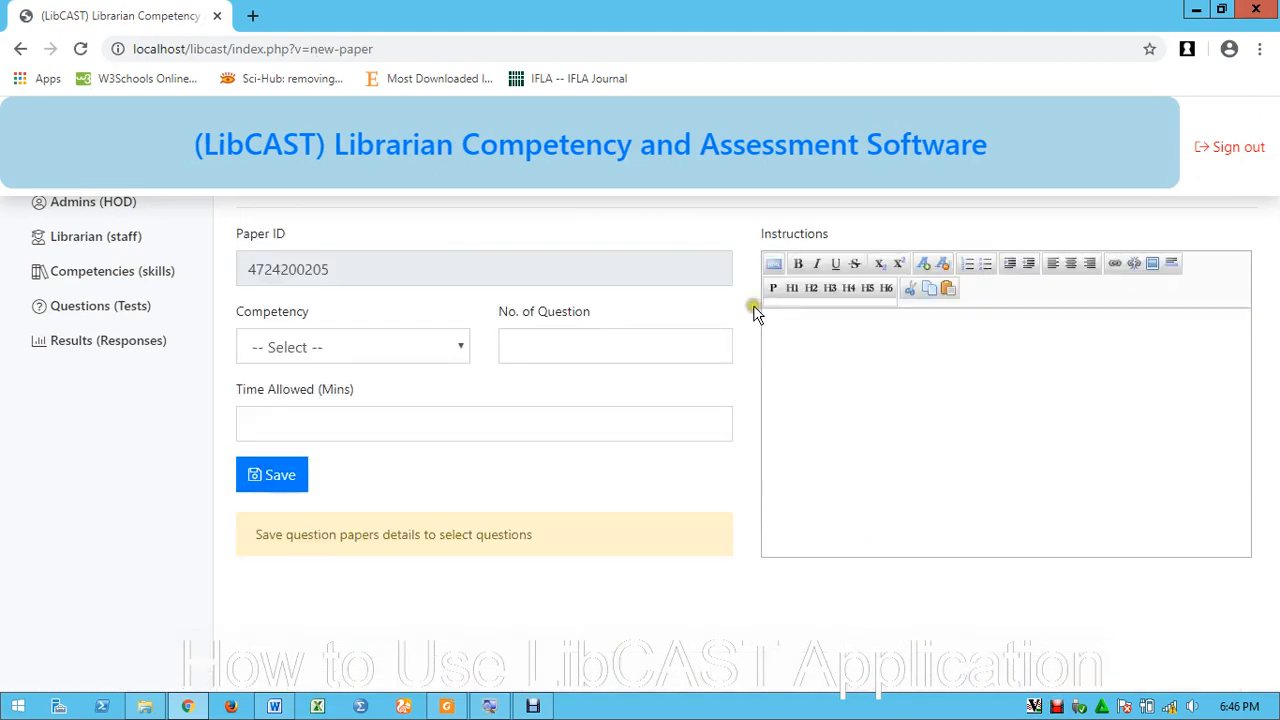
click(438, 349)
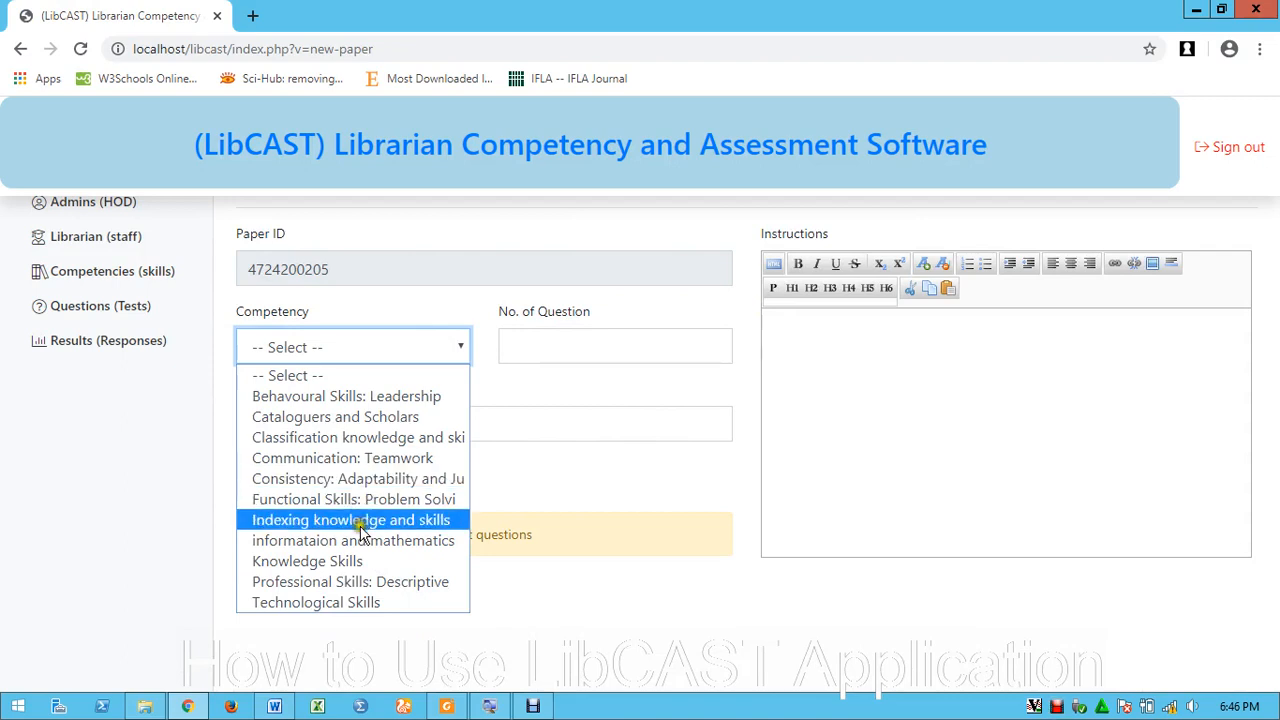
click(318, 540)
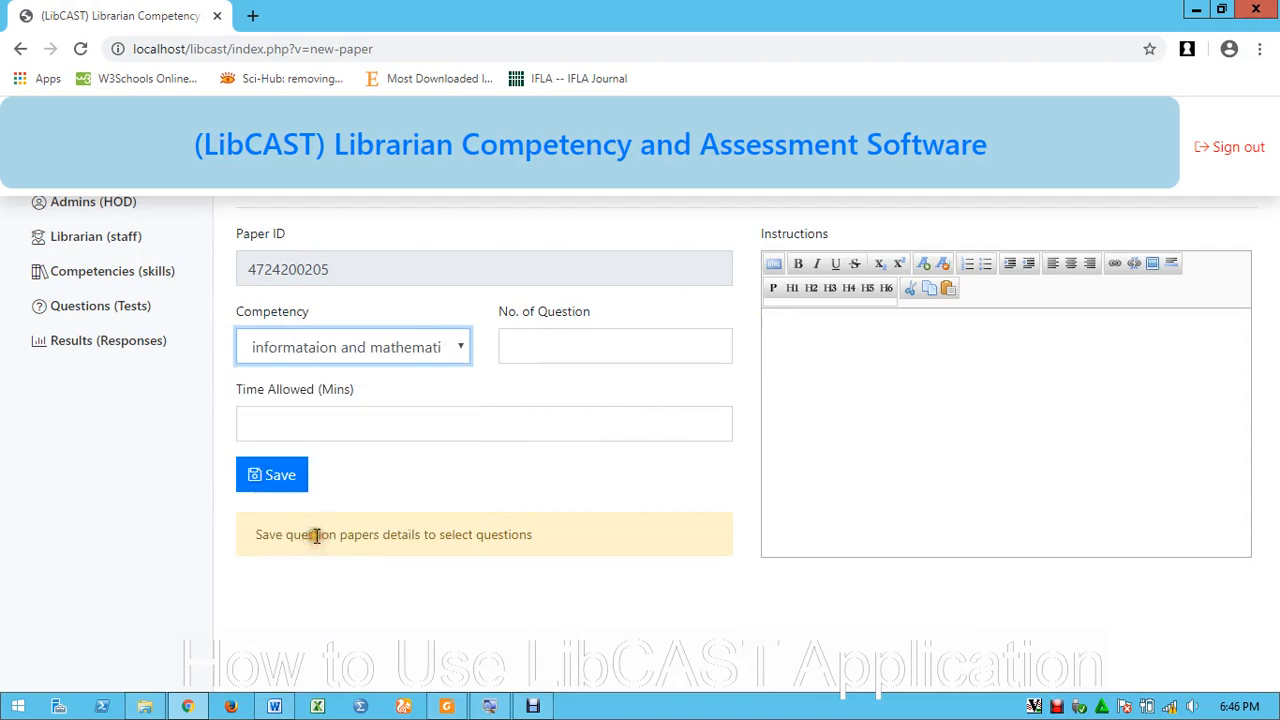
click(358, 420)
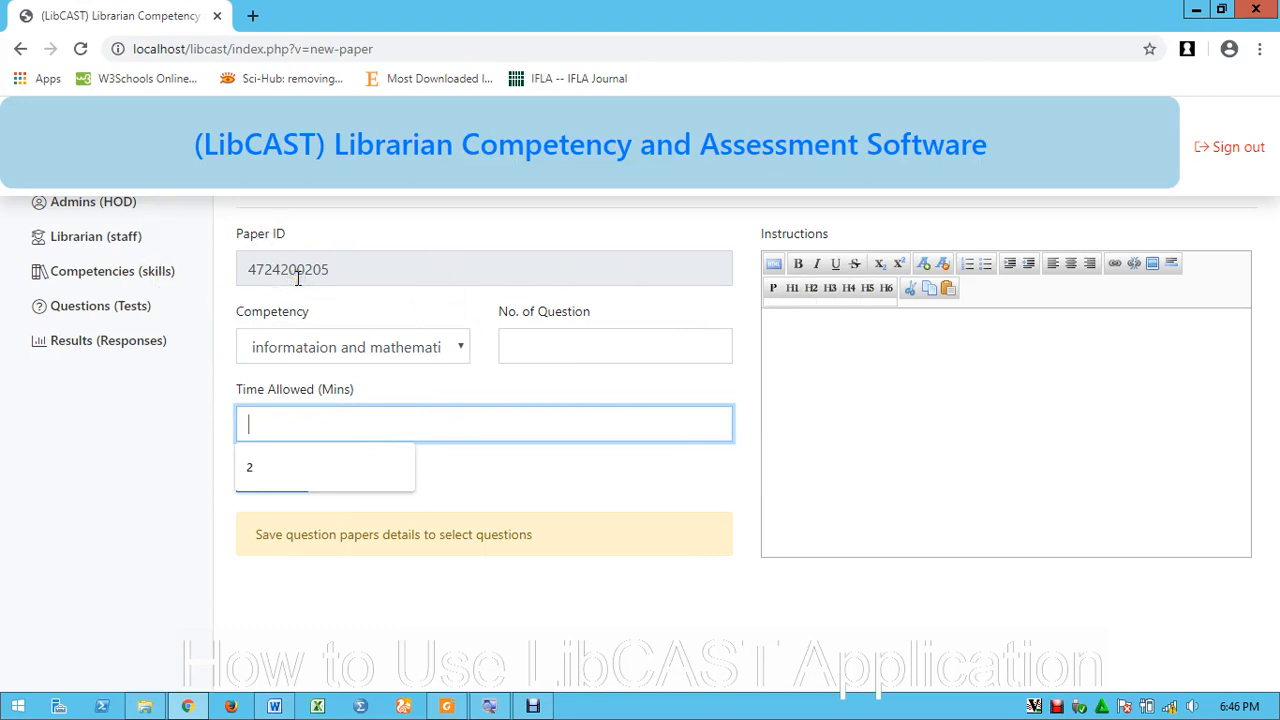
Leave the new-paper form and go back to the Questions (Tests) list
click(110, 306)
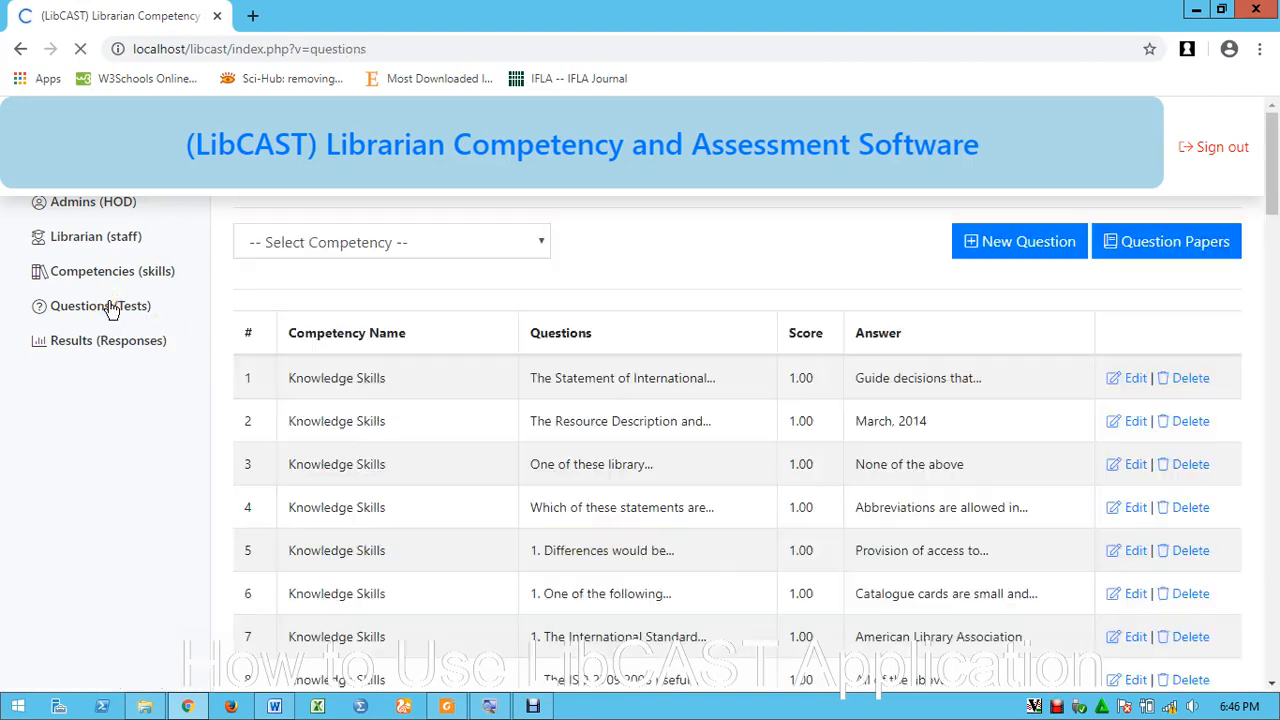